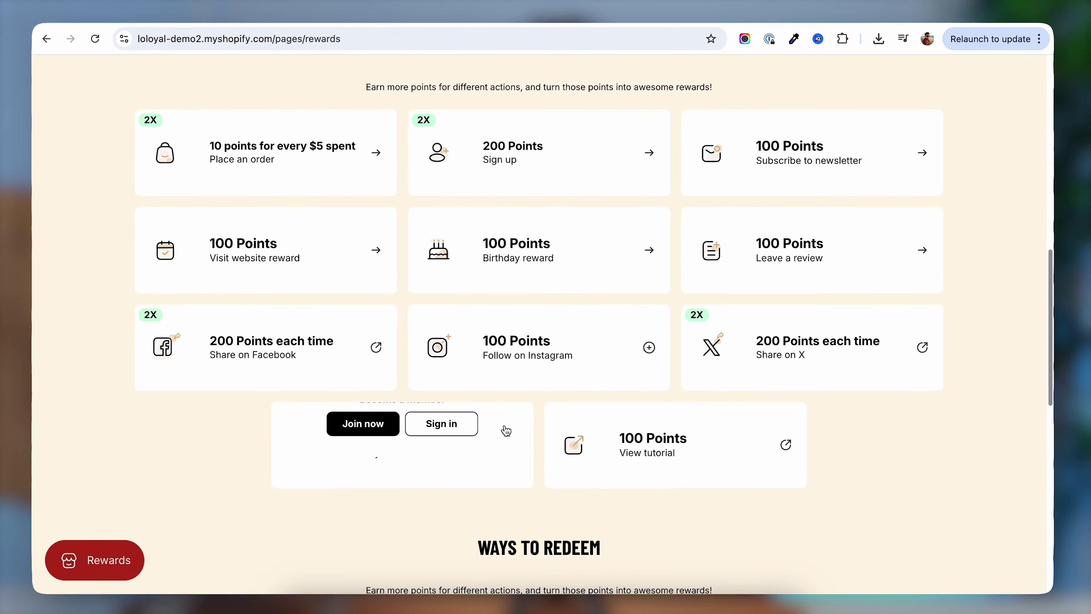
Open the Trustoo Loyalty demo store from its app listing and examine the ways to earn points on the rewards page
scroll(505, 426, "down", 5)
scroll(506, 430, "down", 6)
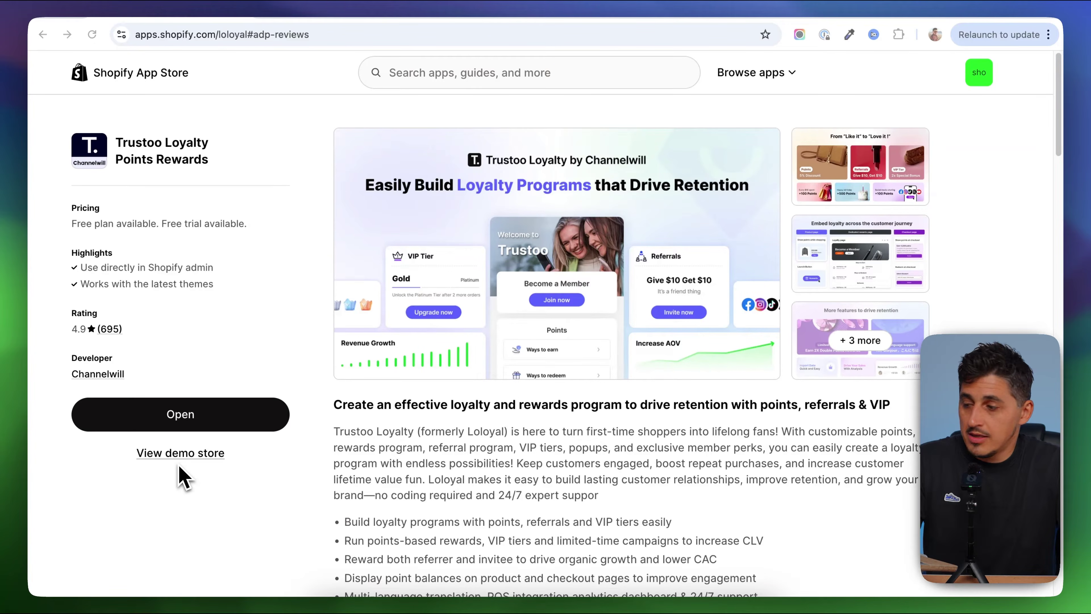
left_click(185, 457)
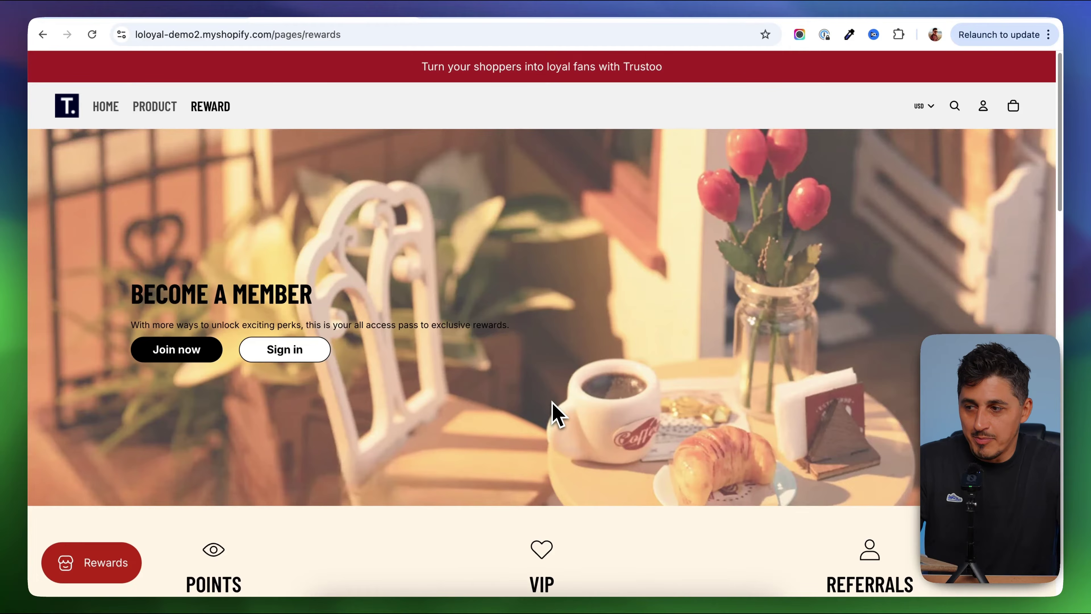
scroll(516, 421, "down", 5)
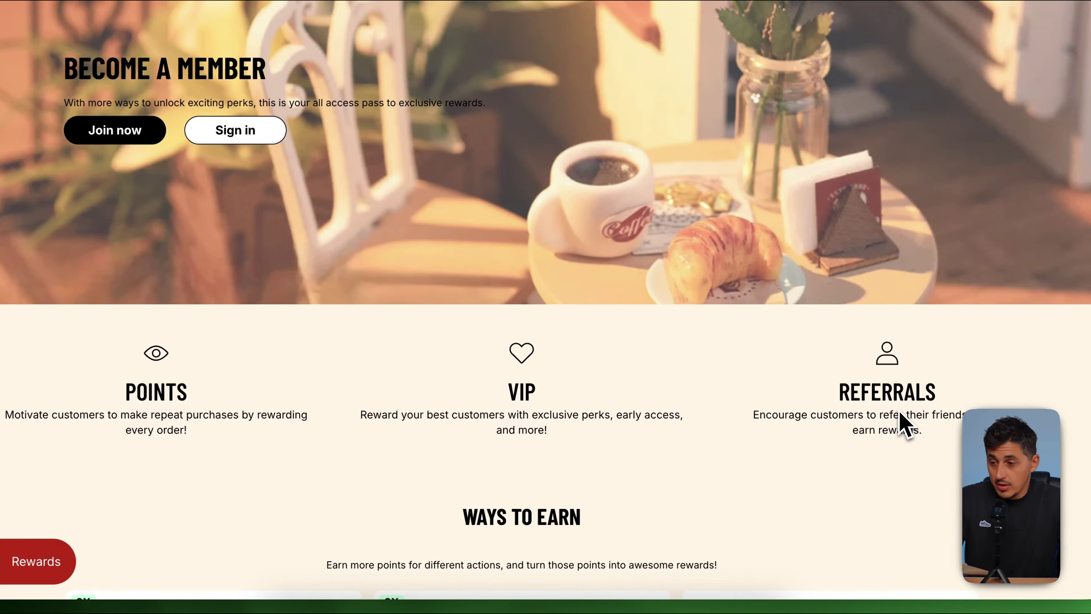
scroll(430, 401, "down", 5)
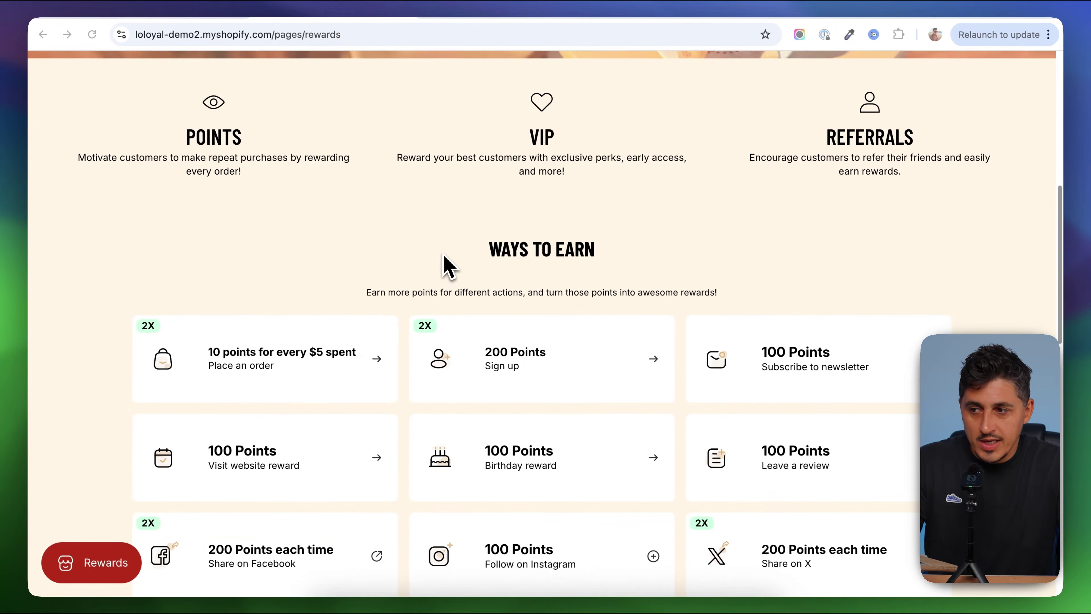
scroll(70, 363, "down", 3)
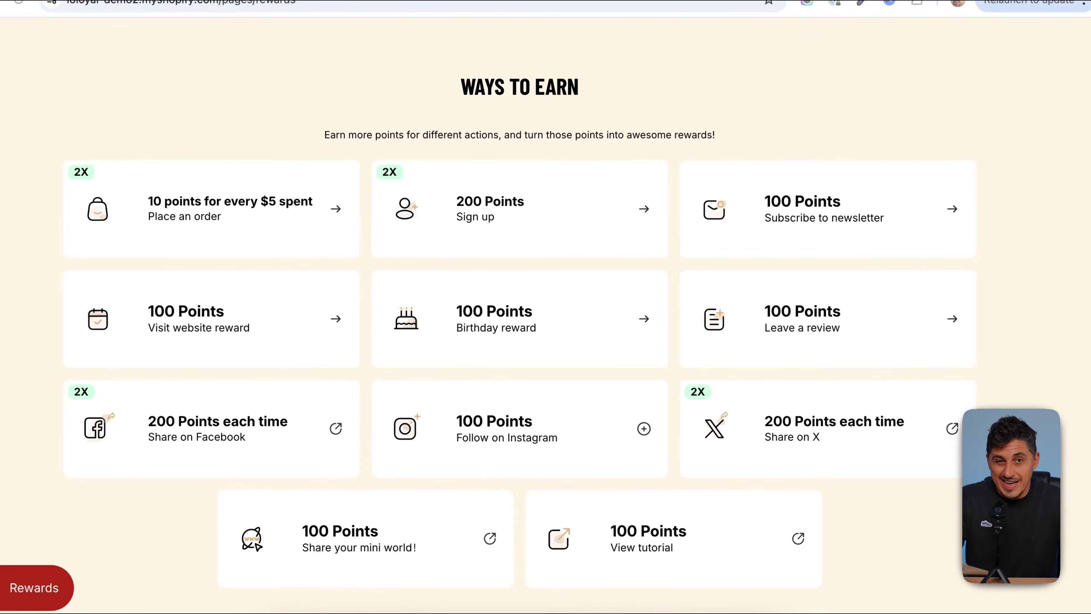
scroll(756, 430, "down", 2)
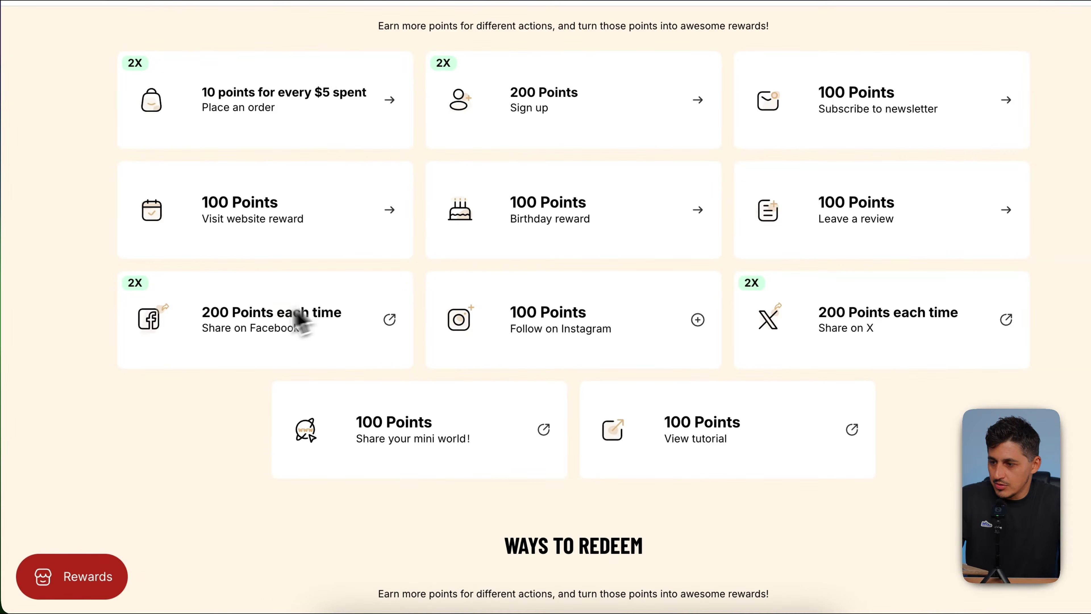
scroll(183, 434, "down", 5)
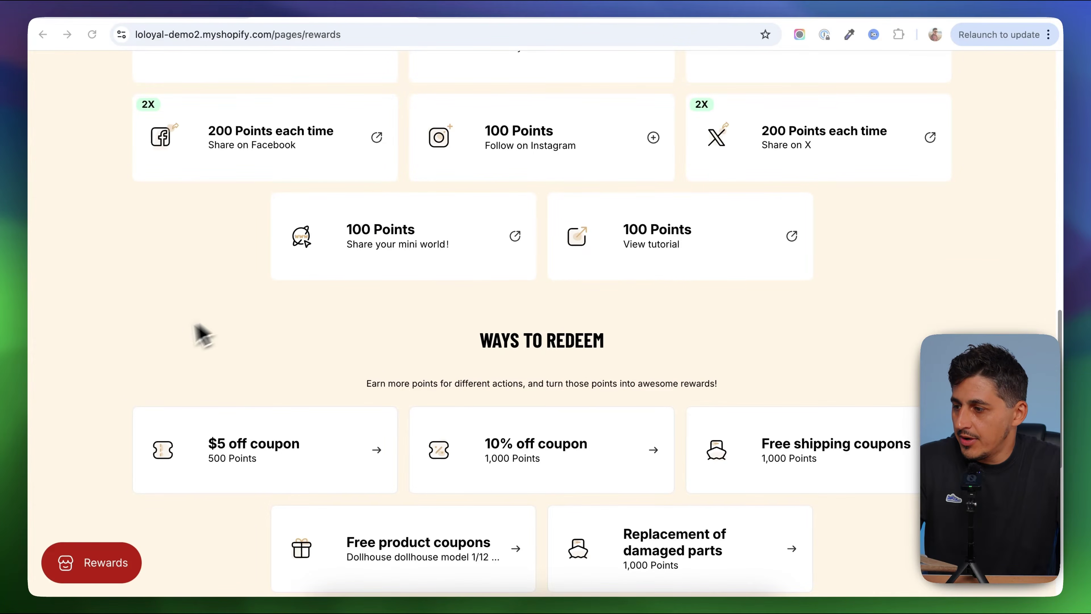
Examine the ways to redeem points and the referral coupons on the demo store's rewards page
scroll(266, 365, "down", 1)
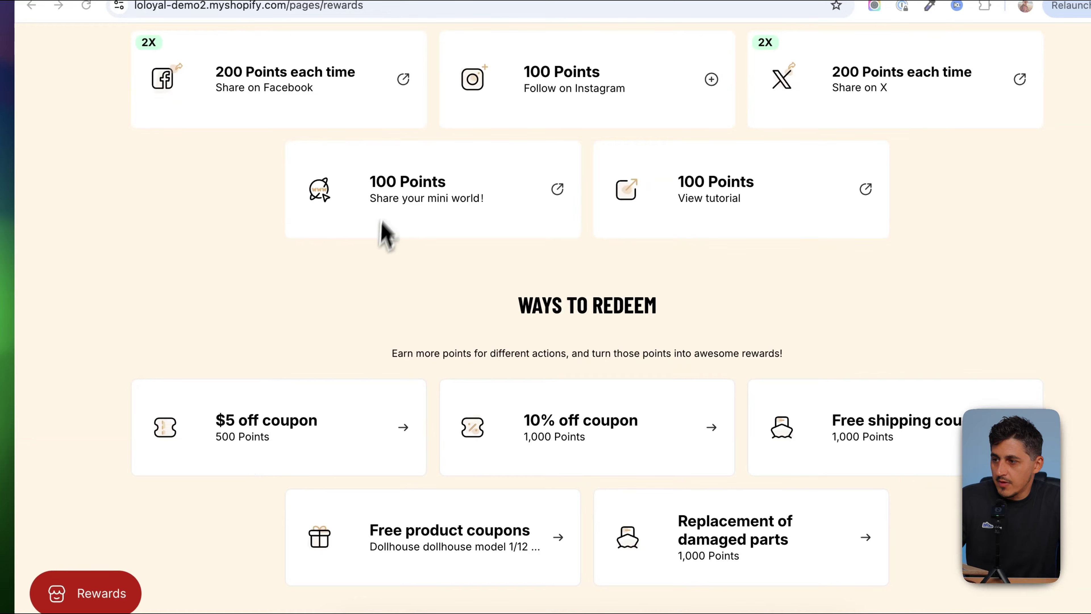
scroll(412, 301, "up", 1)
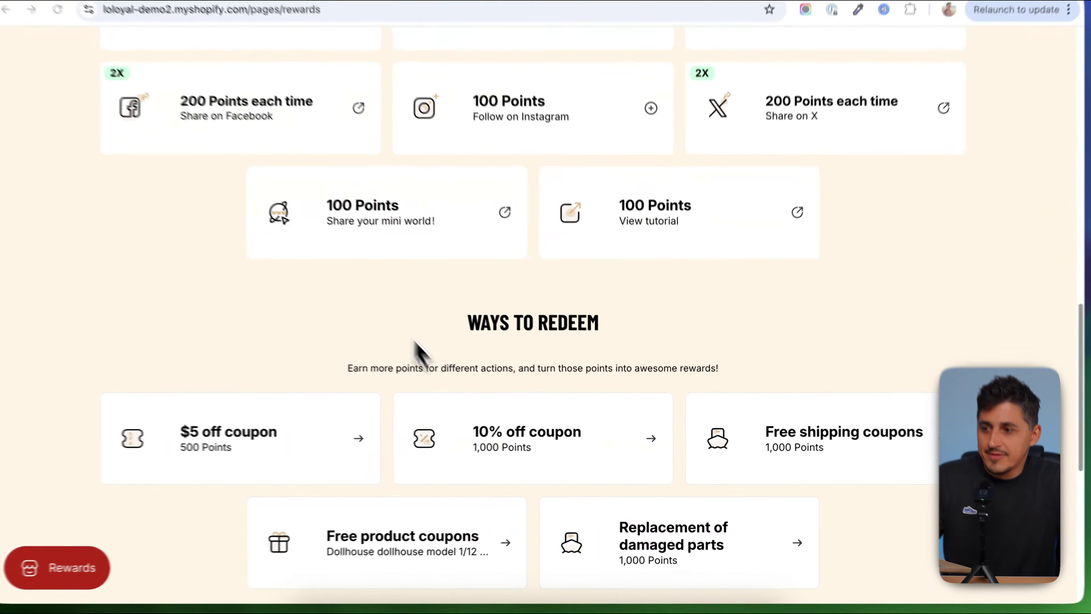
scroll(468, 440, "down", 1)
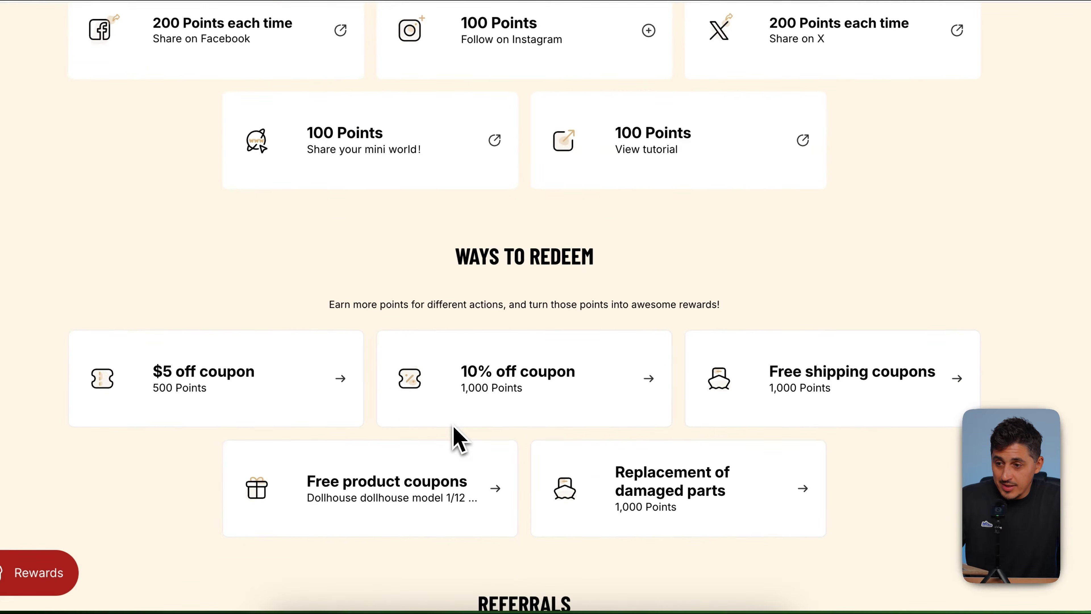
scroll(462, 438, "up", 1)
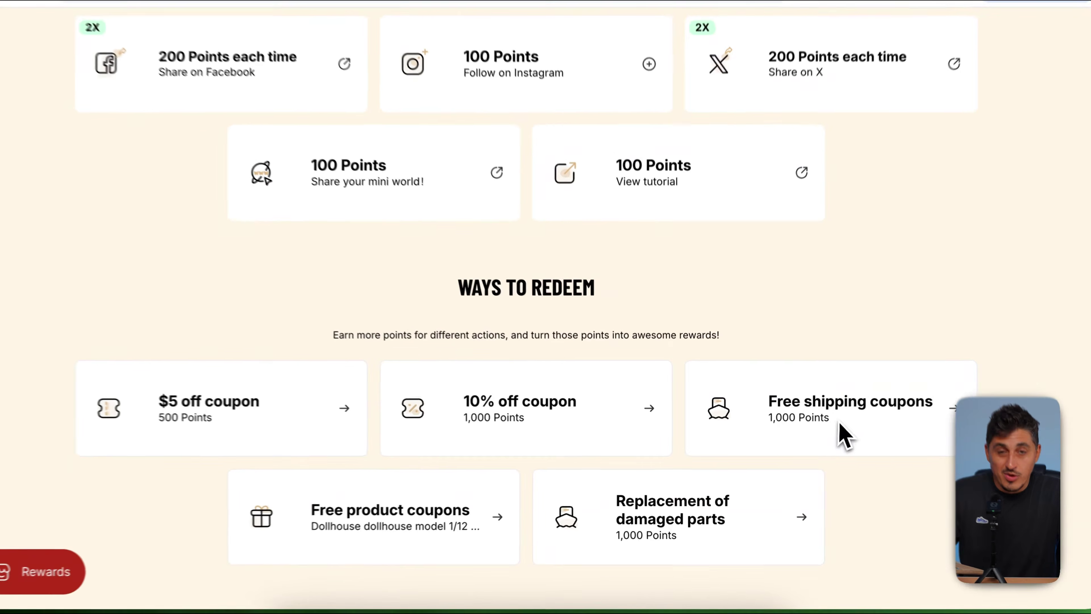
scroll(238, 514, "down", 2)
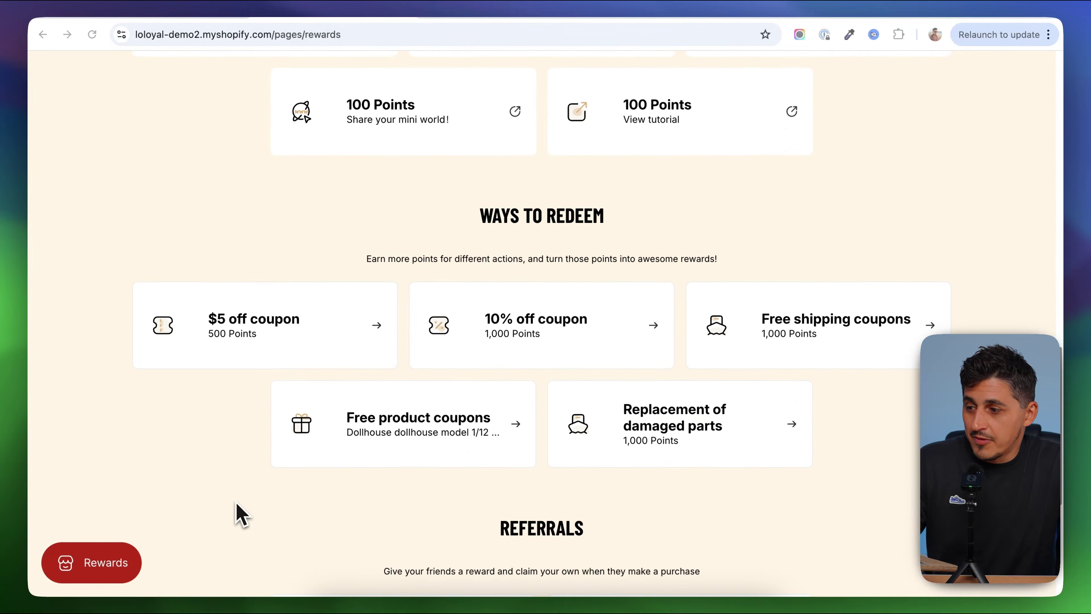
scroll(383, 519, "down", 3)
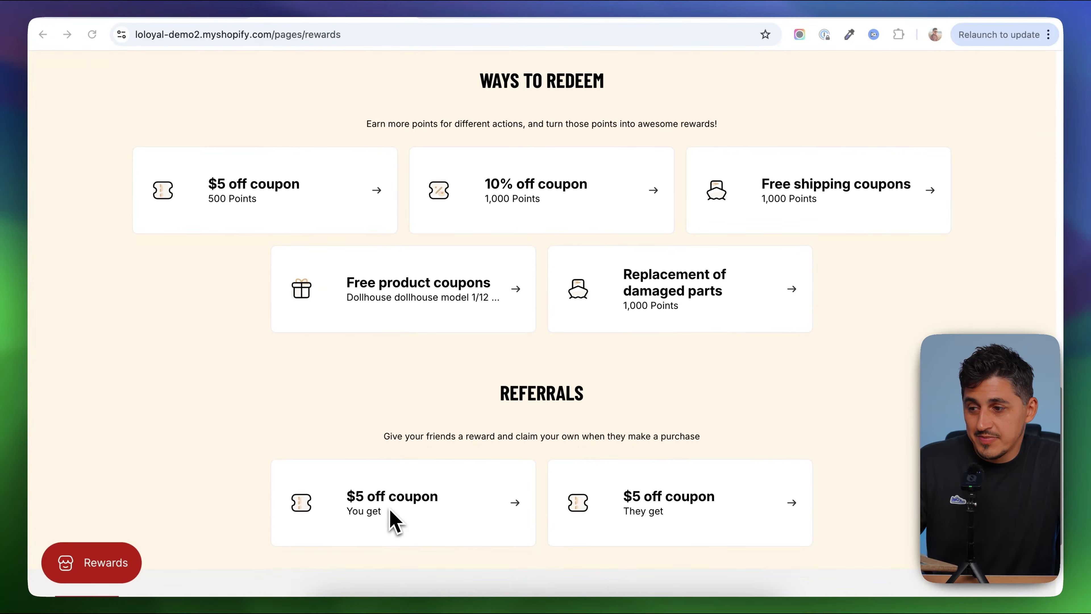
scroll(473, 459, "down", 1)
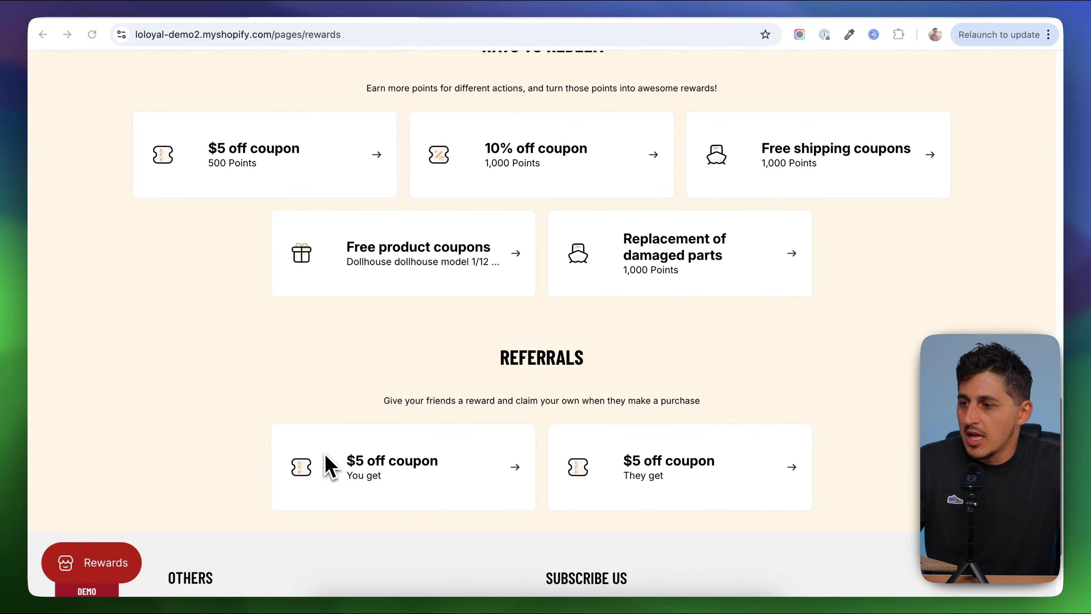
scroll(331, 466, "up", 1)
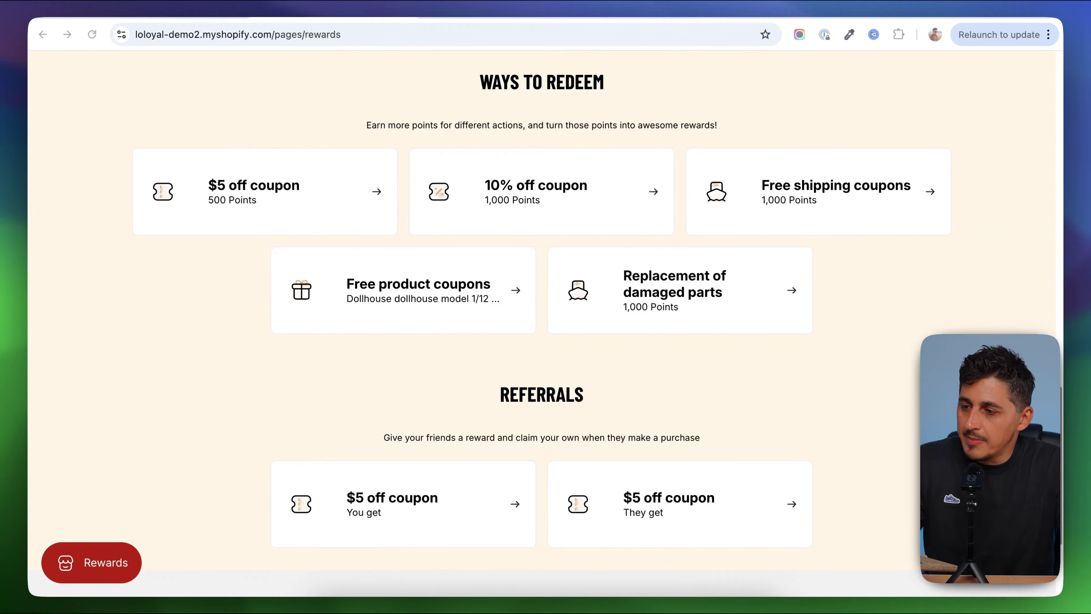
scroll(336, 477, "down", 2)
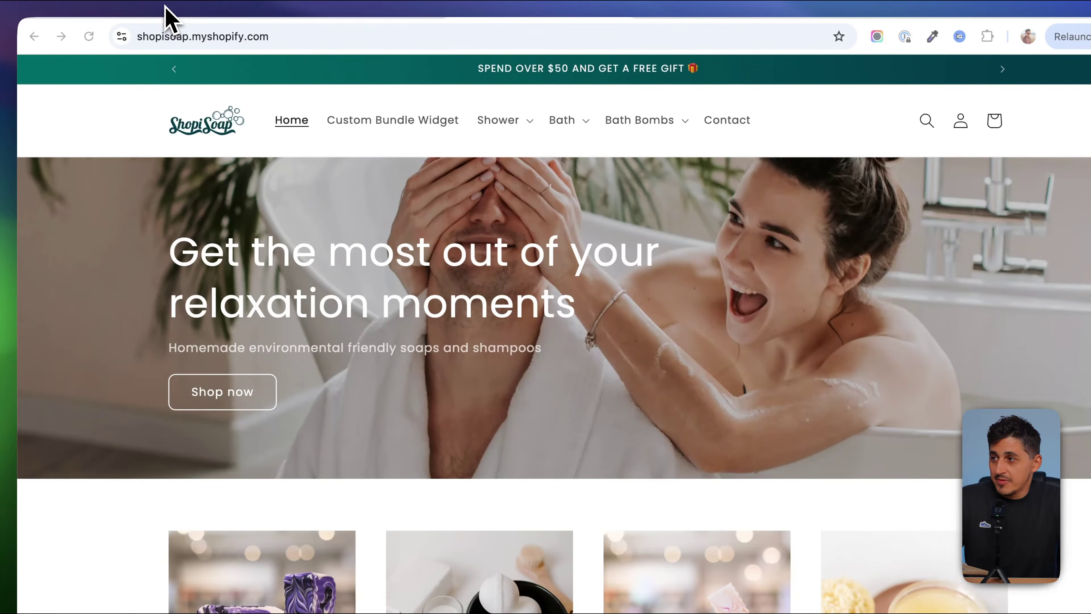
Set the launcher to the Text & Icon display with the crown icon and proceed to the panel setup
left_click(166, 6)
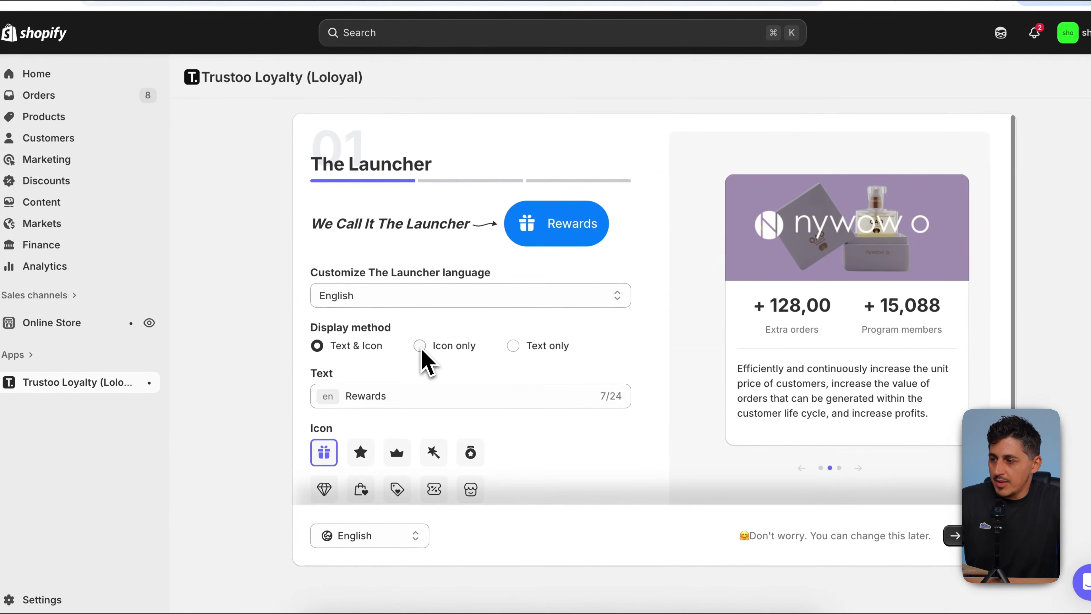
left_click(420, 346)
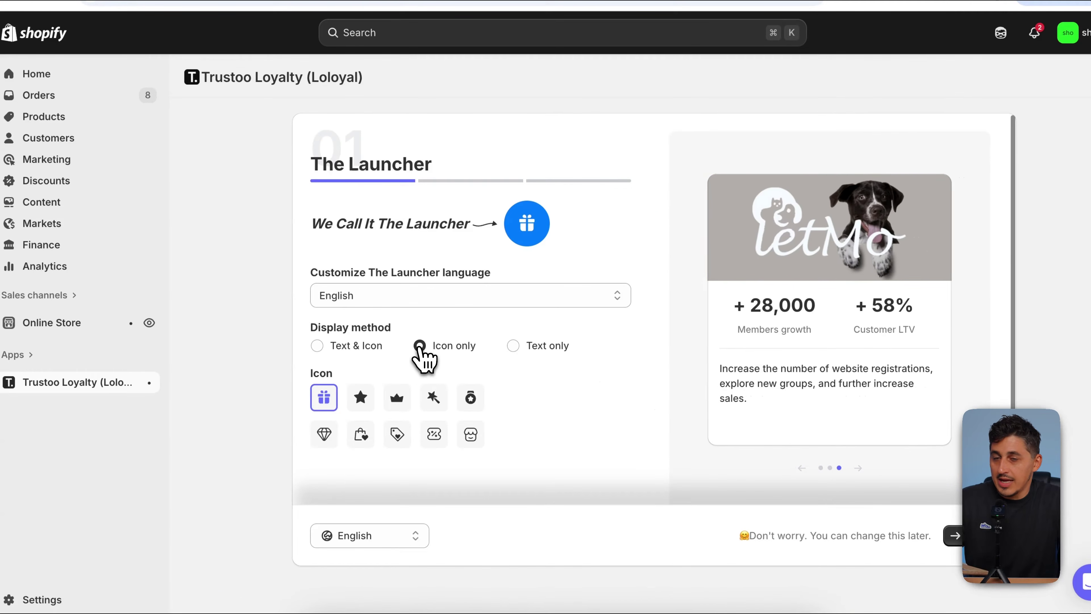
left_click(513, 347)
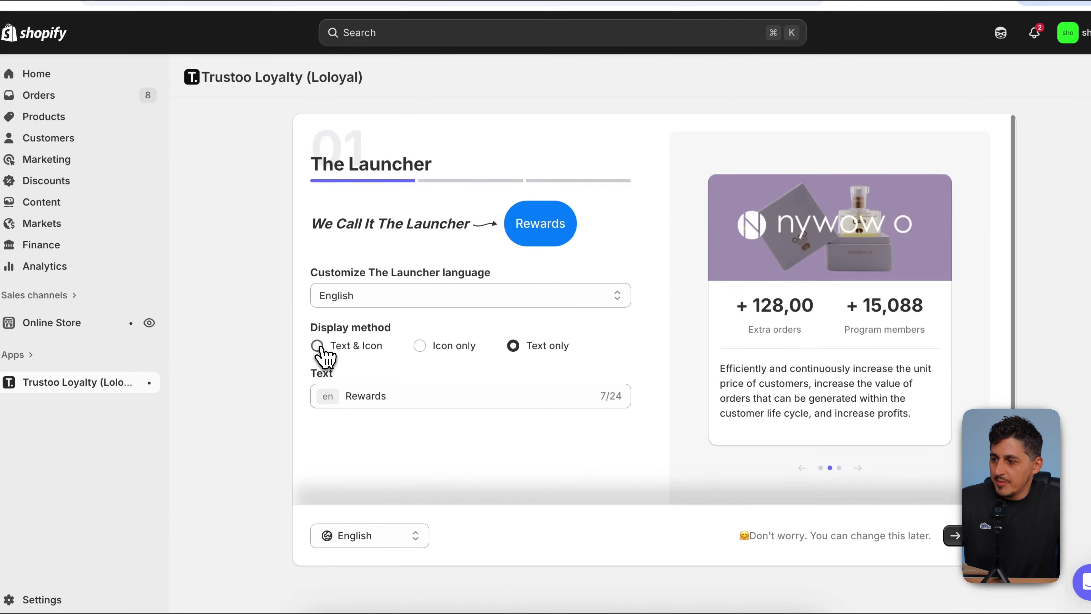
left_click(320, 348)
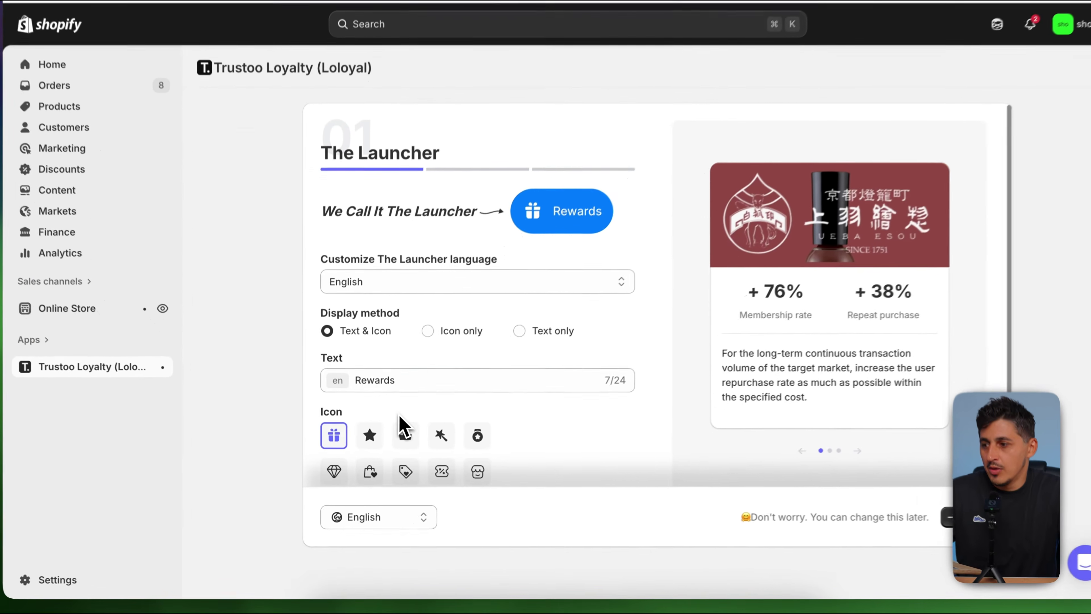
left_click(396, 448)
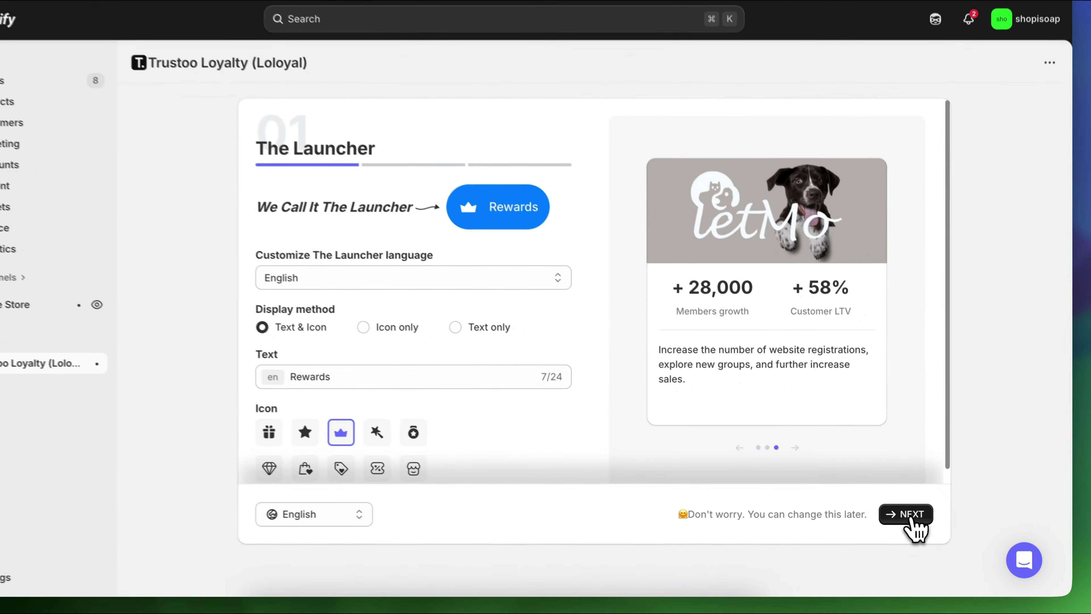
left_click(913, 521)
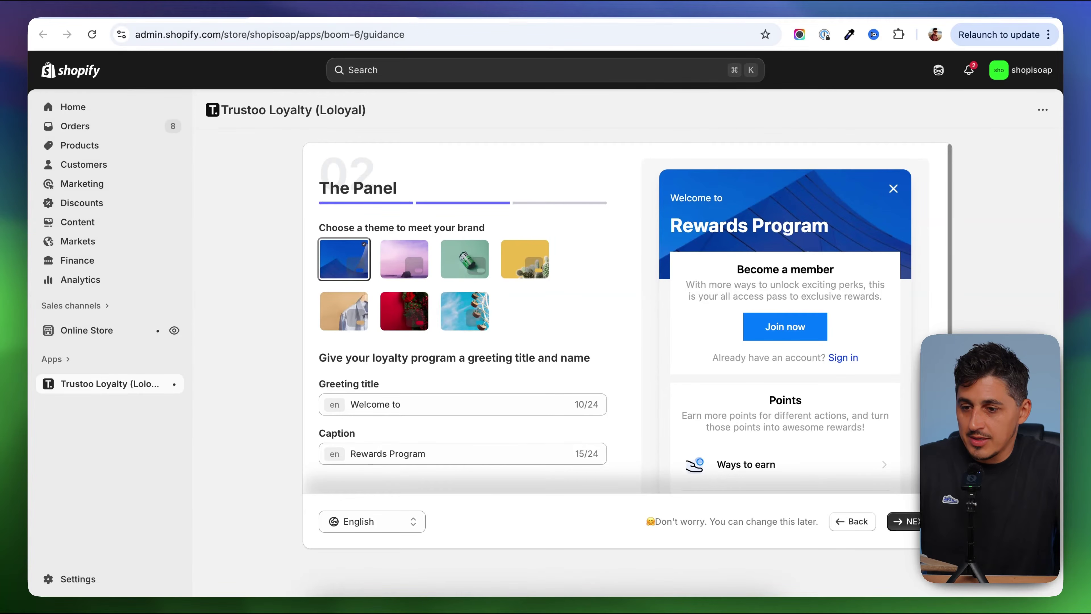
Examine the rewards panel preview, including its membership, points and referrals sections
scroll(845, 361, "down", 5)
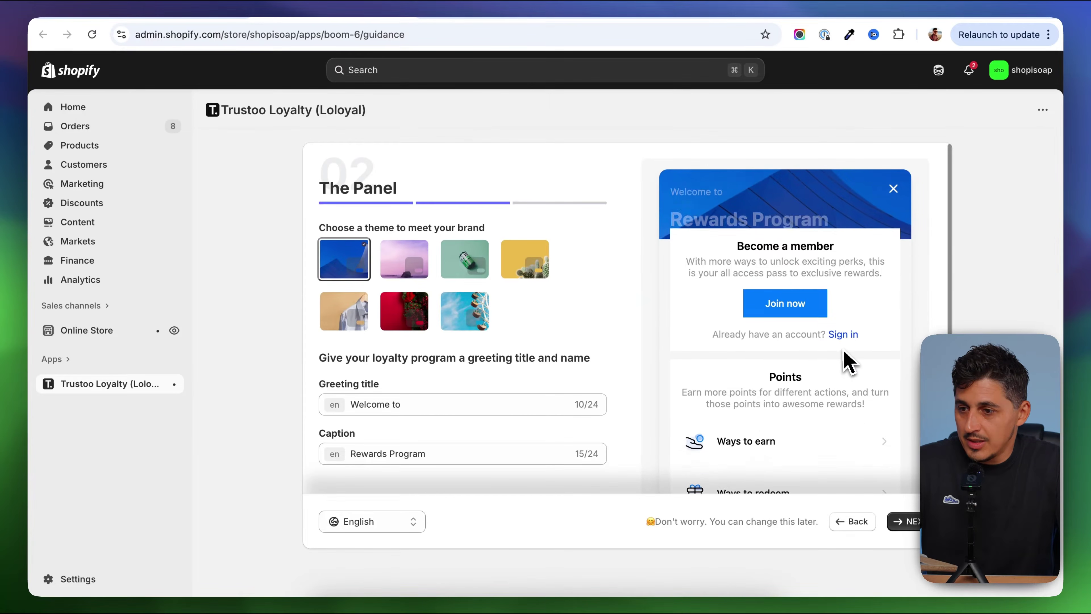
scroll(855, 364, "up", 5)
scroll(853, 361, "down", 5)
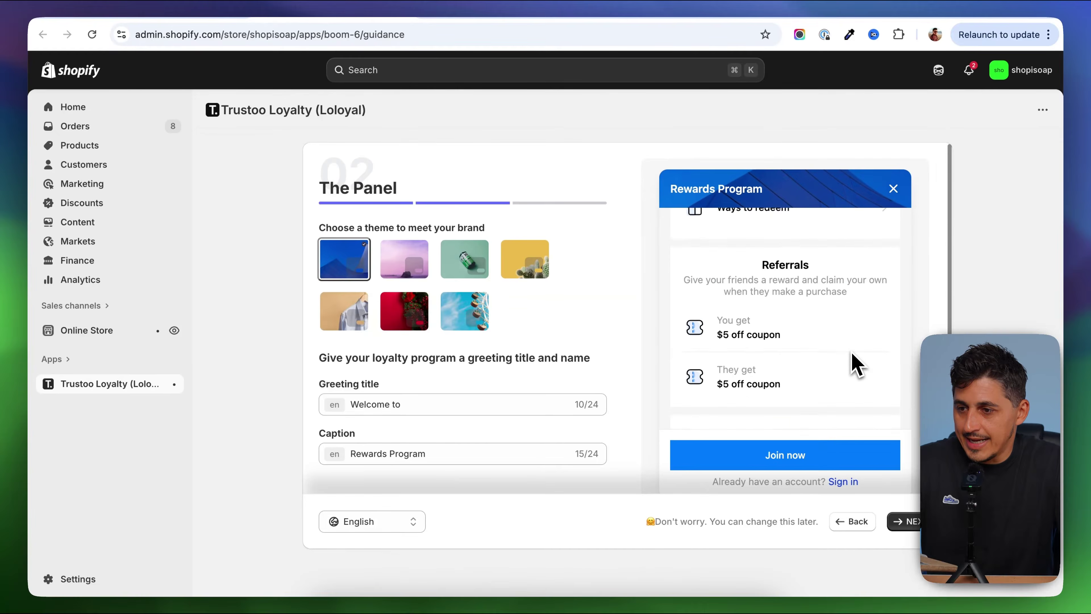
scroll(853, 365, "up", 5)
scroll(863, 365, "down", 3)
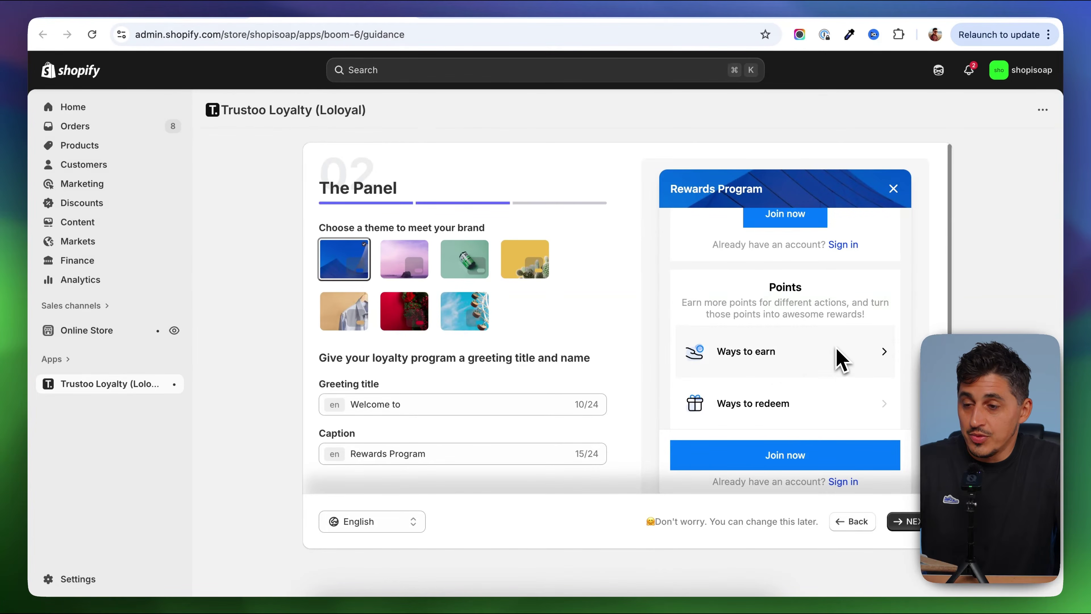
scroll(840, 359, "up", 3)
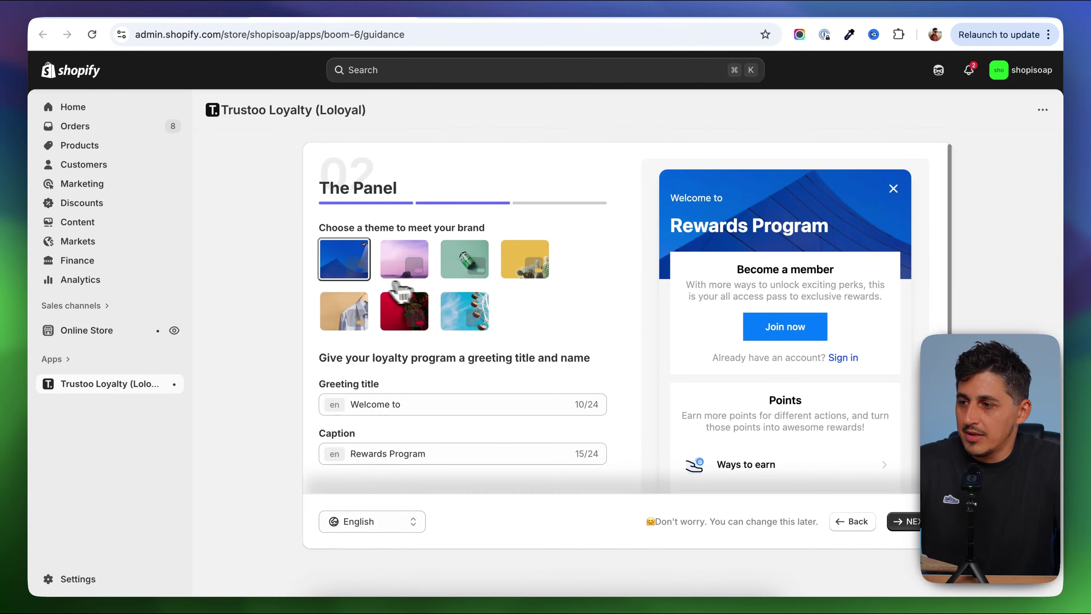
Try the pink and green panel themes, choose the yellow cactus theme and proceed to the reward points configuration
left_click(408, 268)
left_click(464, 260)
left_click(526, 267)
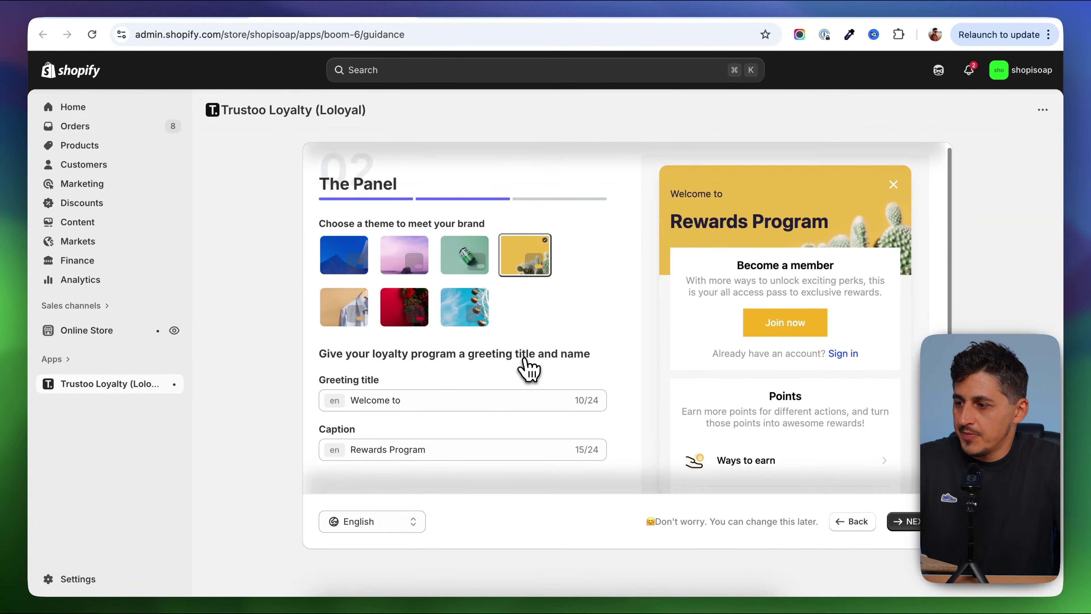
scroll(430, 378, "down", 1)
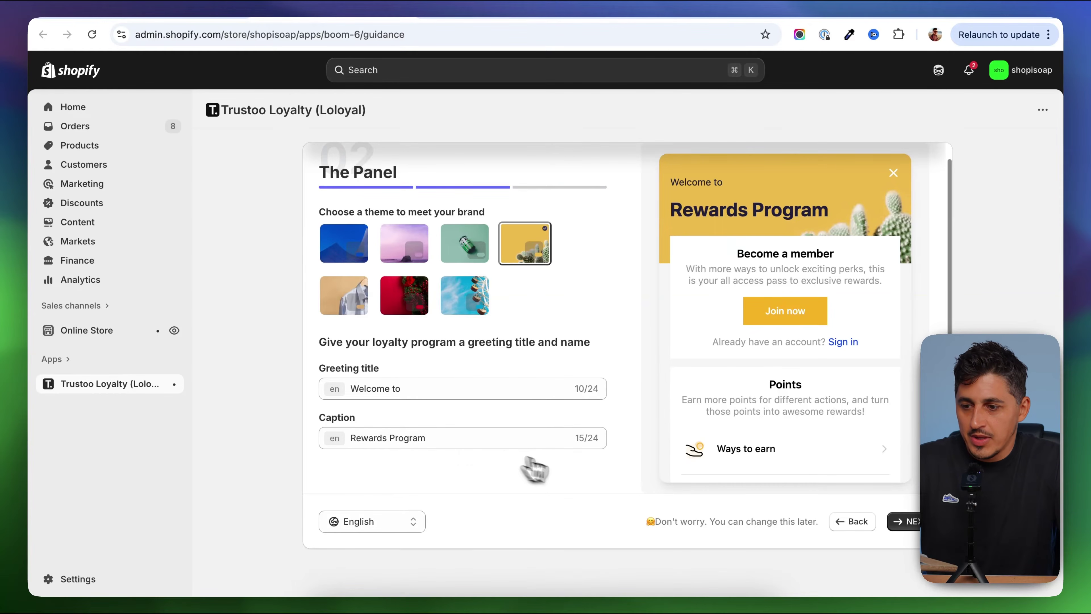
scroll(645, 438, "up", 1)
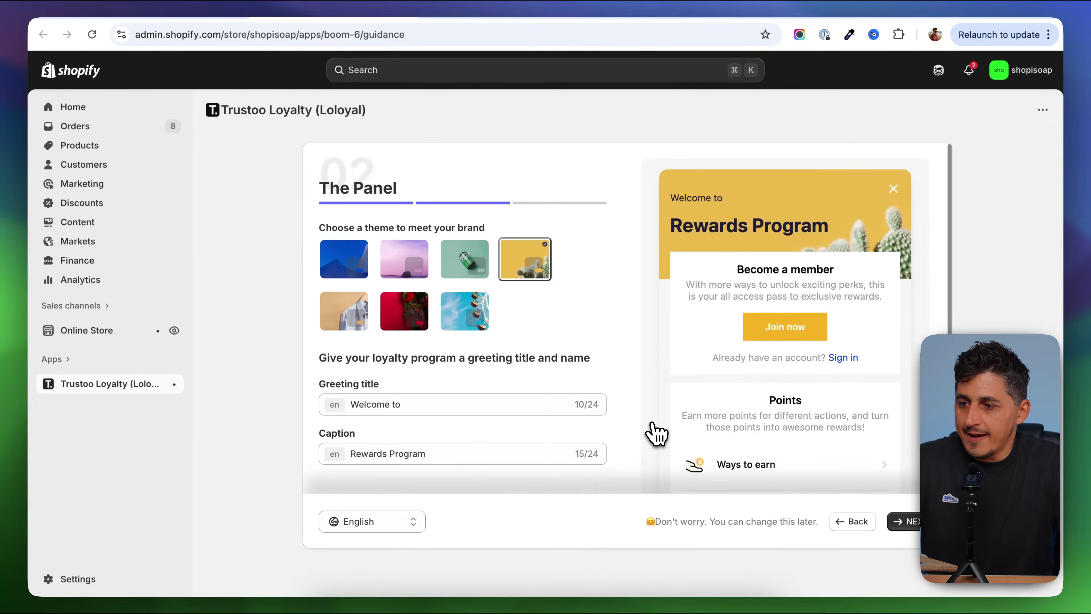
left_click(907, 522)
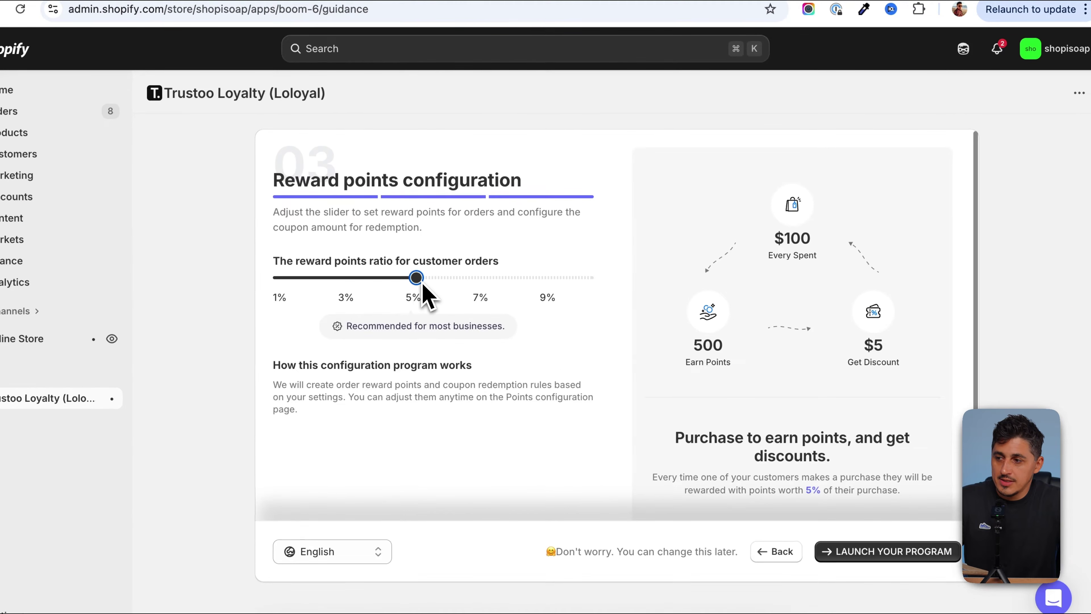
Set the reward points ratio for customer orders to 5% after trying 7%, and launch the program
left_click_drag(423, 284, 470, 277)
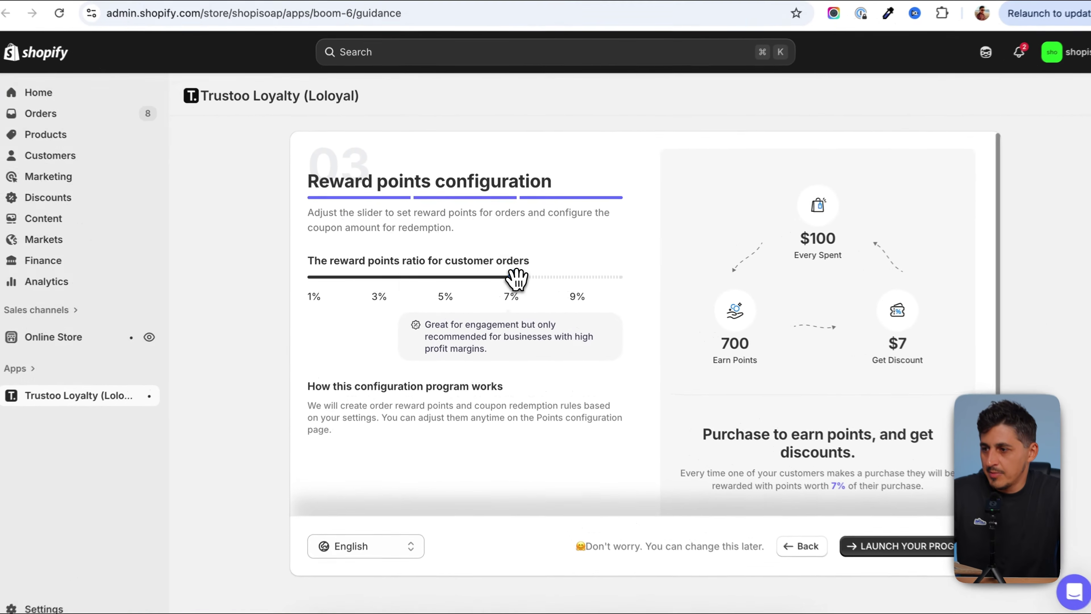
left_click_drag(508, 276, 447, 276)
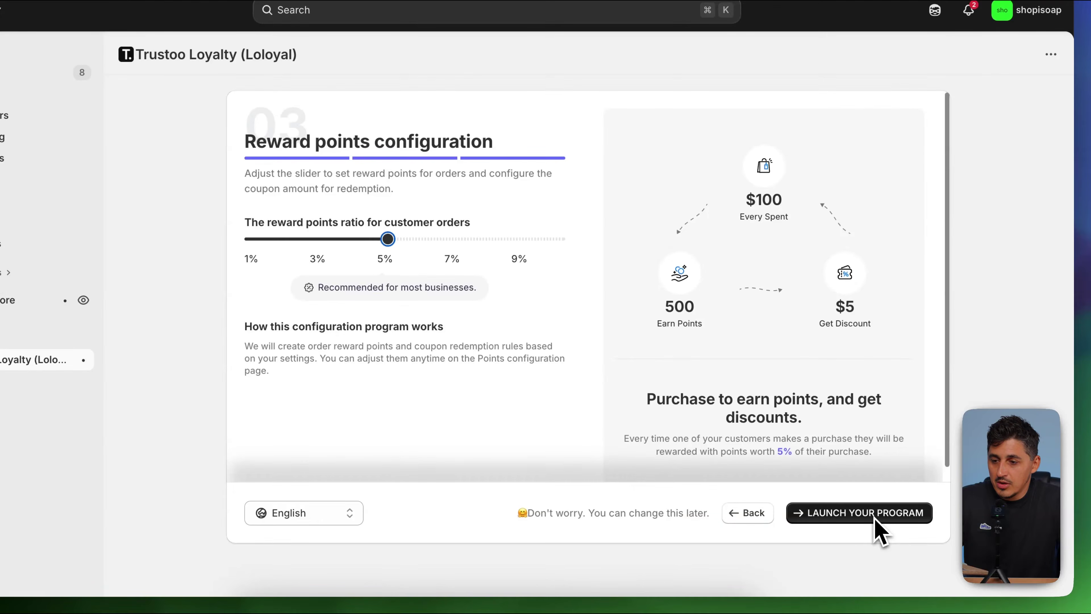
left_click(864, 514)
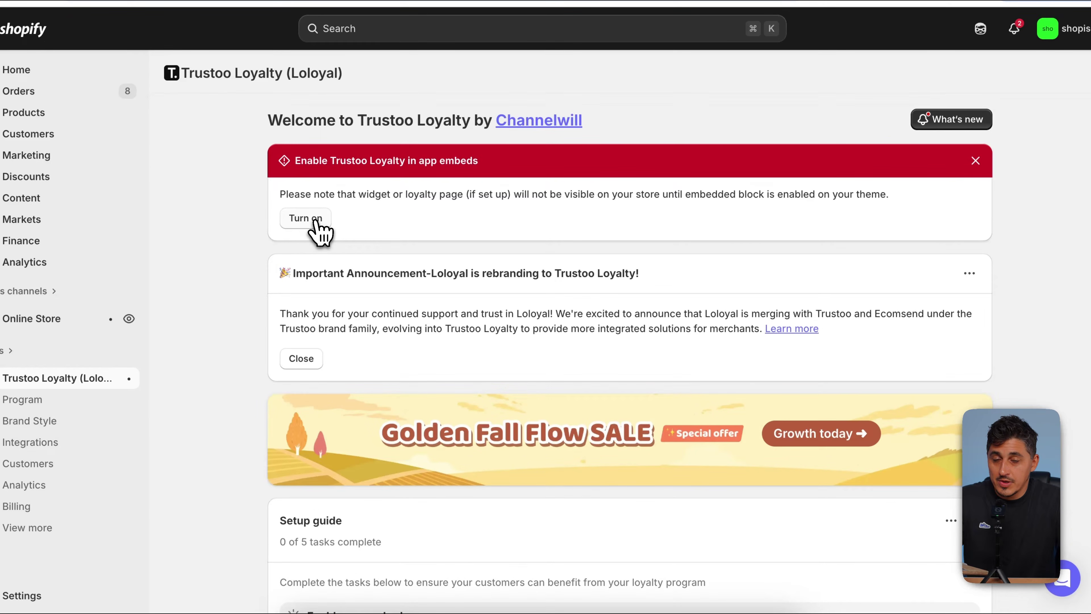
Enable the Trustoo Loyalty app embed in the live theme's settings and save the theme
left_click(317, 221)
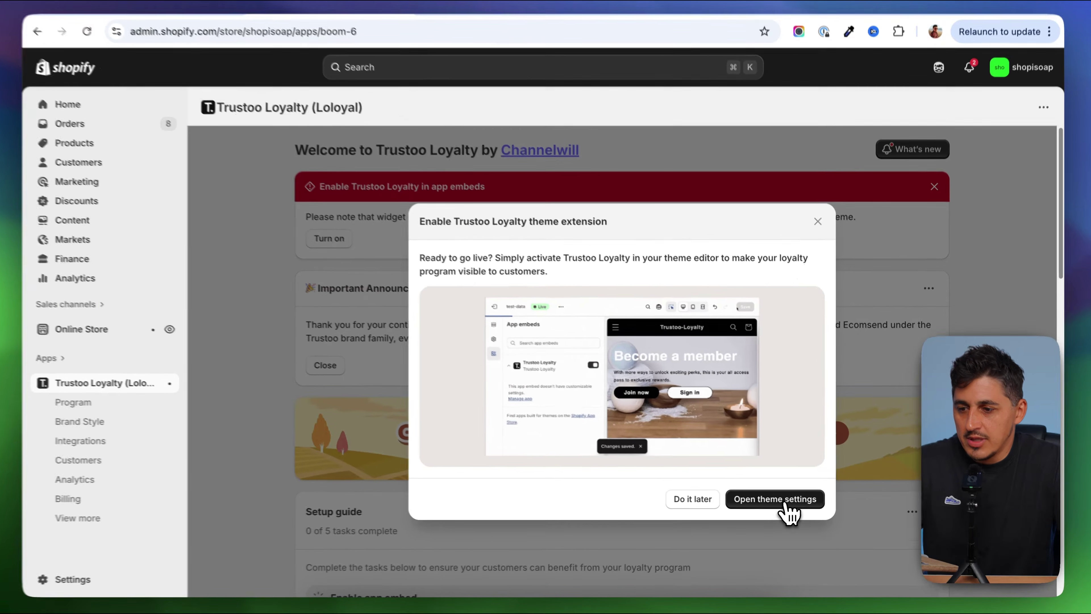
left_click(786, 502)
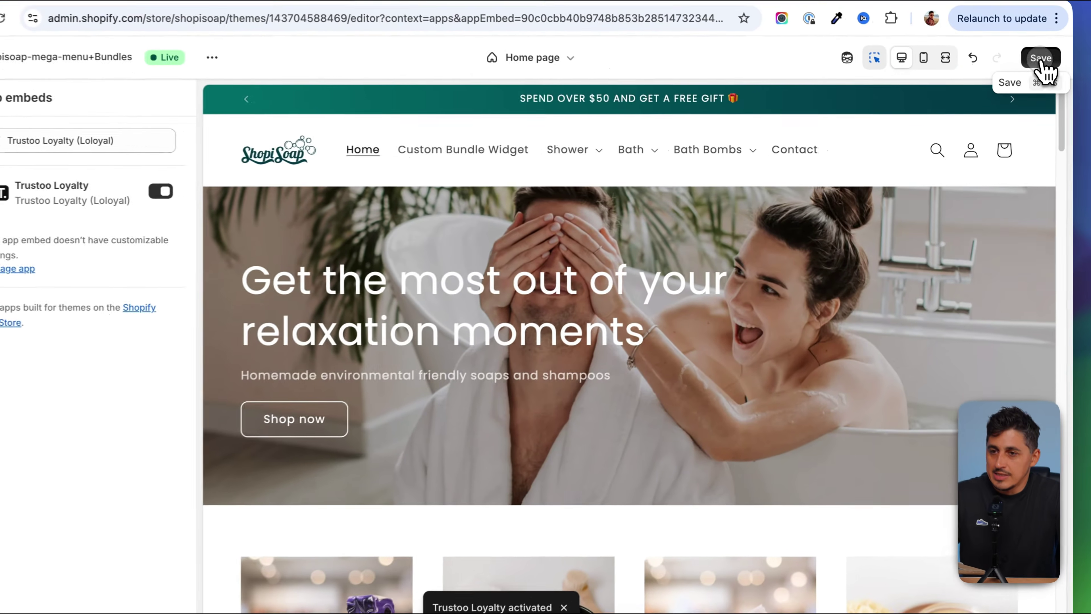
left_click(1041, 59)
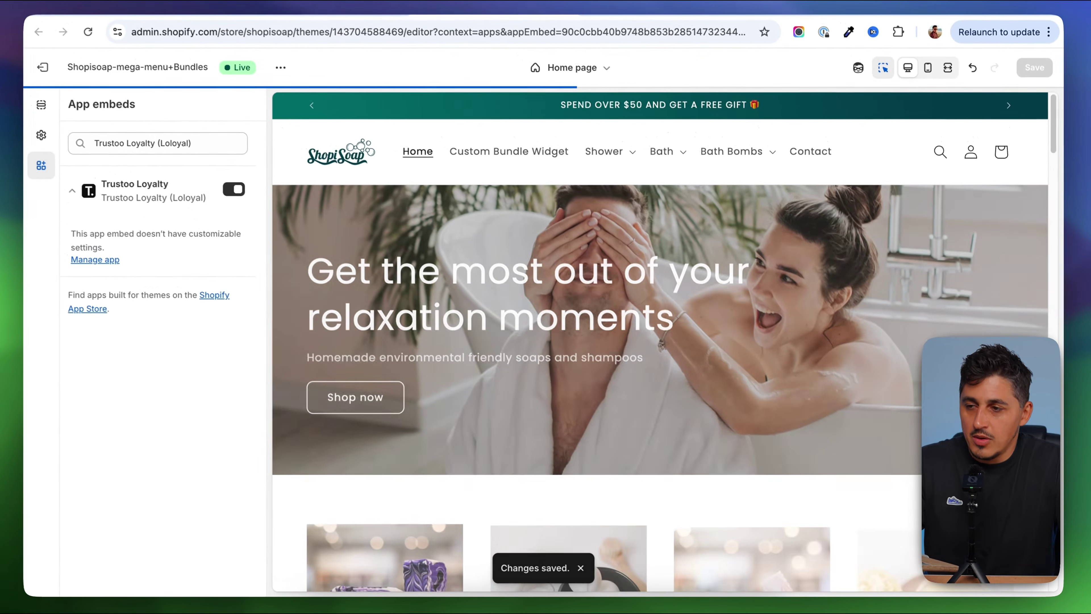
View the live storefront and check the ways to earn and ways to redeem in its rewards widget
left_click(280, 67)
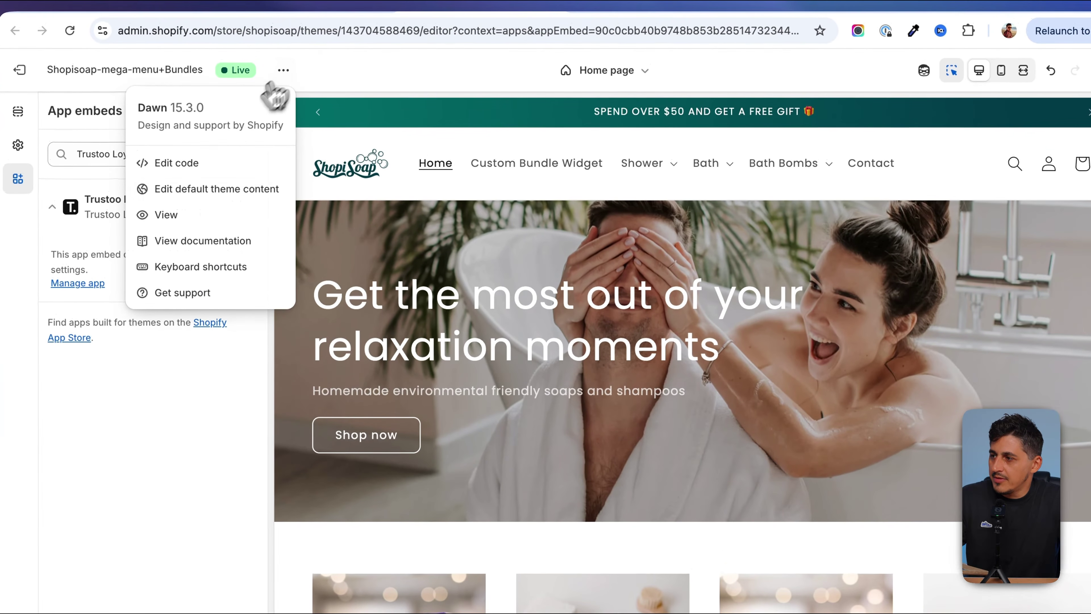
left_click(191, 215)
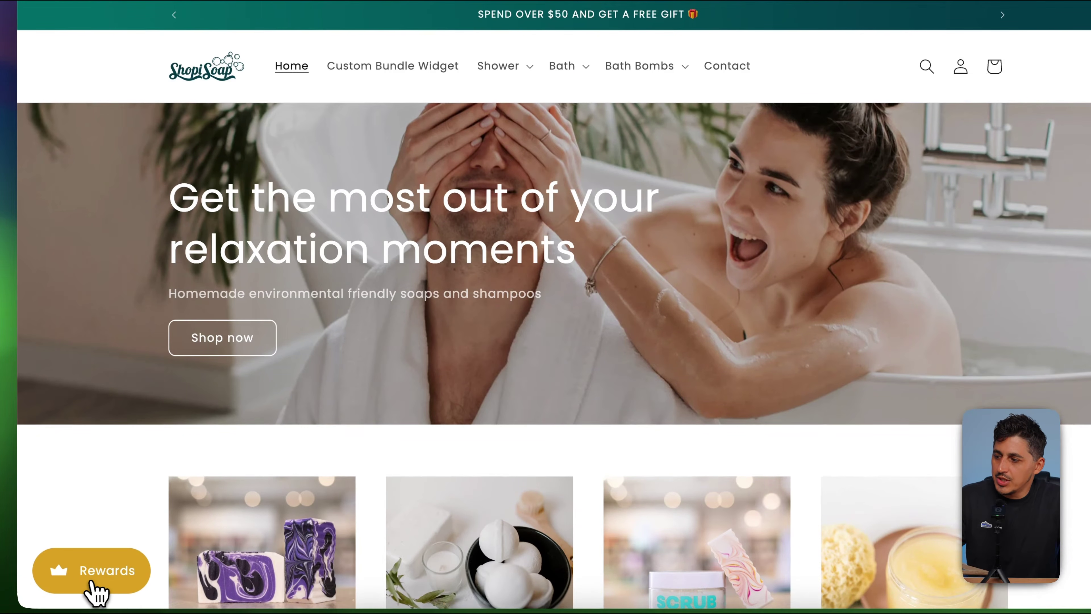
left_click(91, 582)
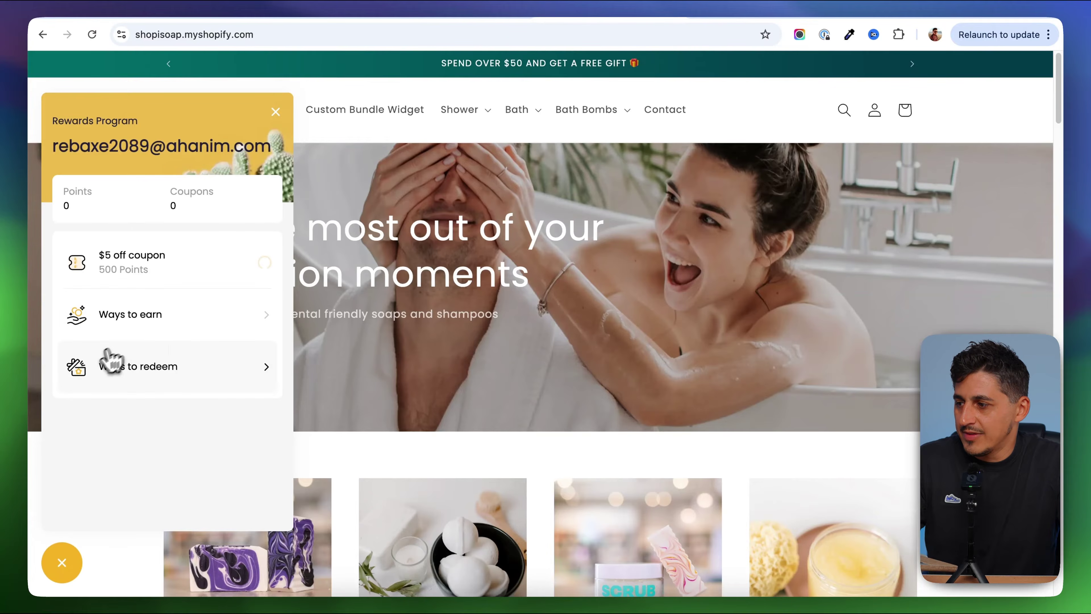
left_click(210, 322)
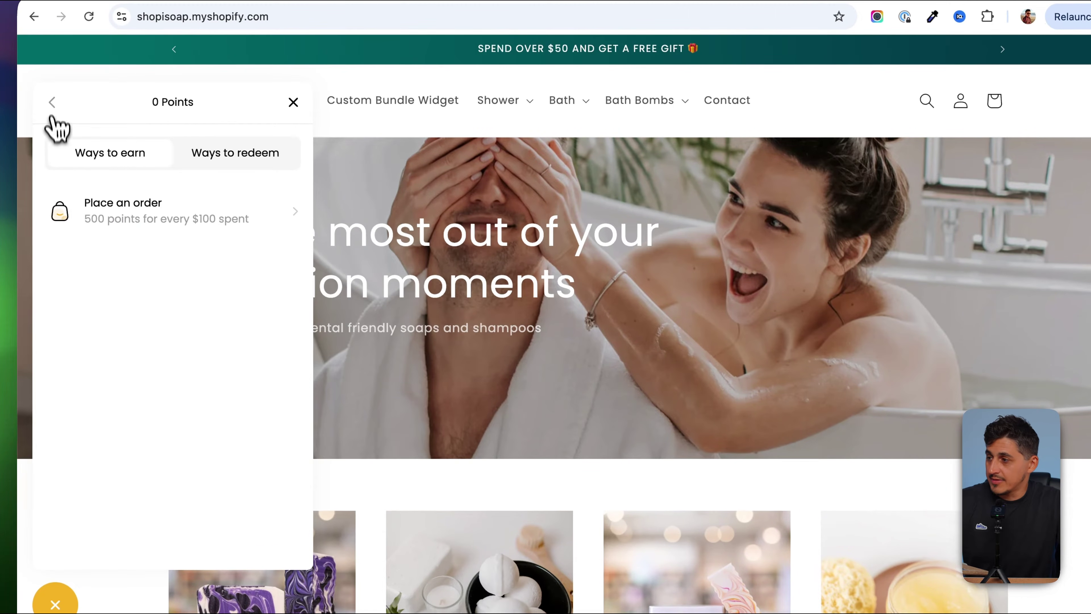
left_click(59, 111)
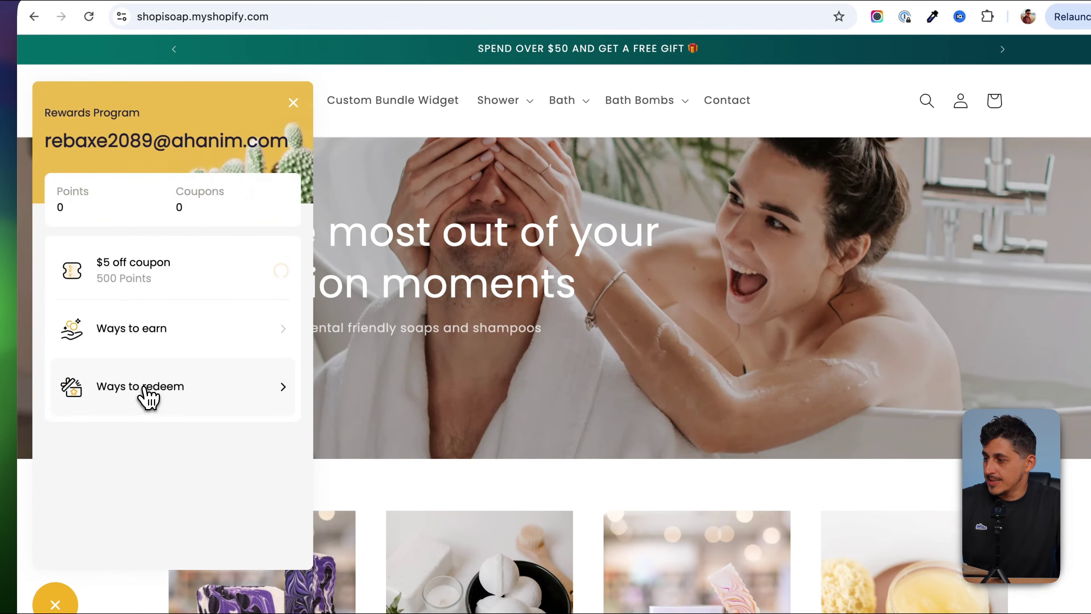
left_click(146, 397)
left_click(54, 103)
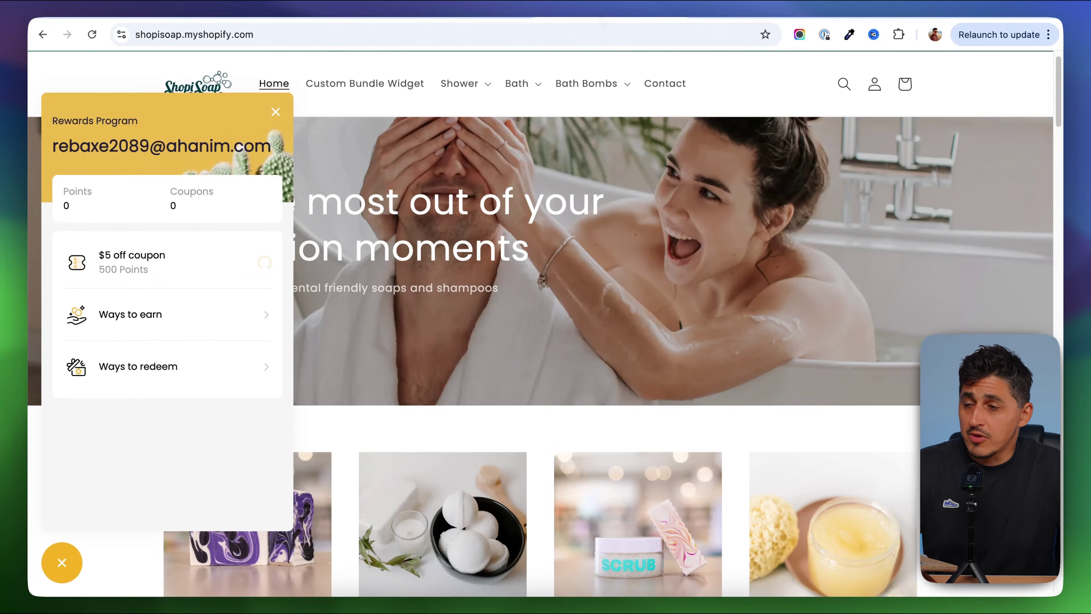
Return to the loyalty app's setup guide, start the points setup and review the available ways to earn points
left_click(315, 8)
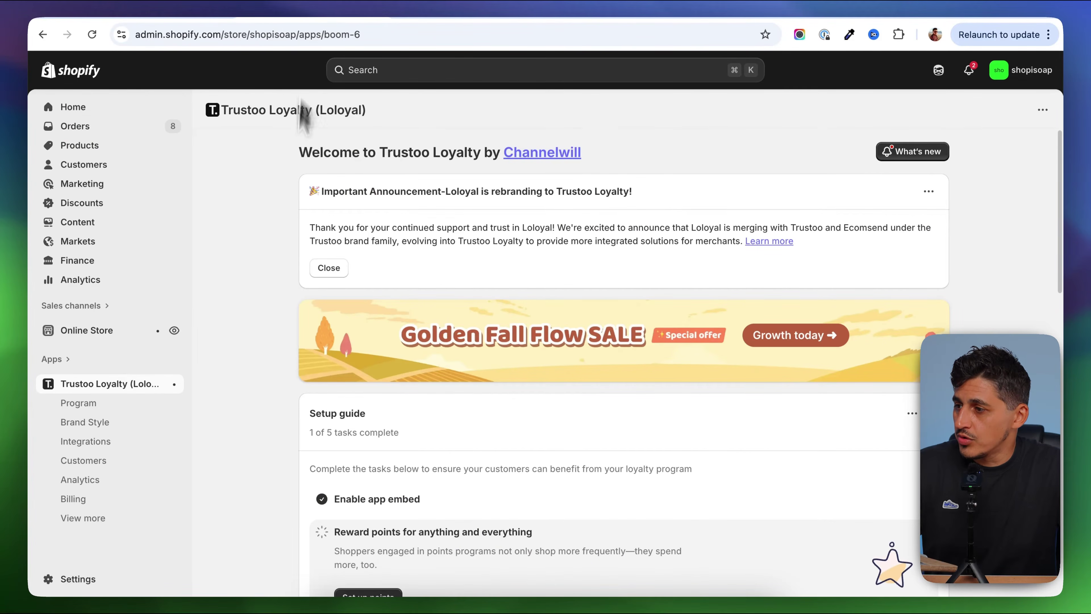
scroll(269, 349, "down", 3)
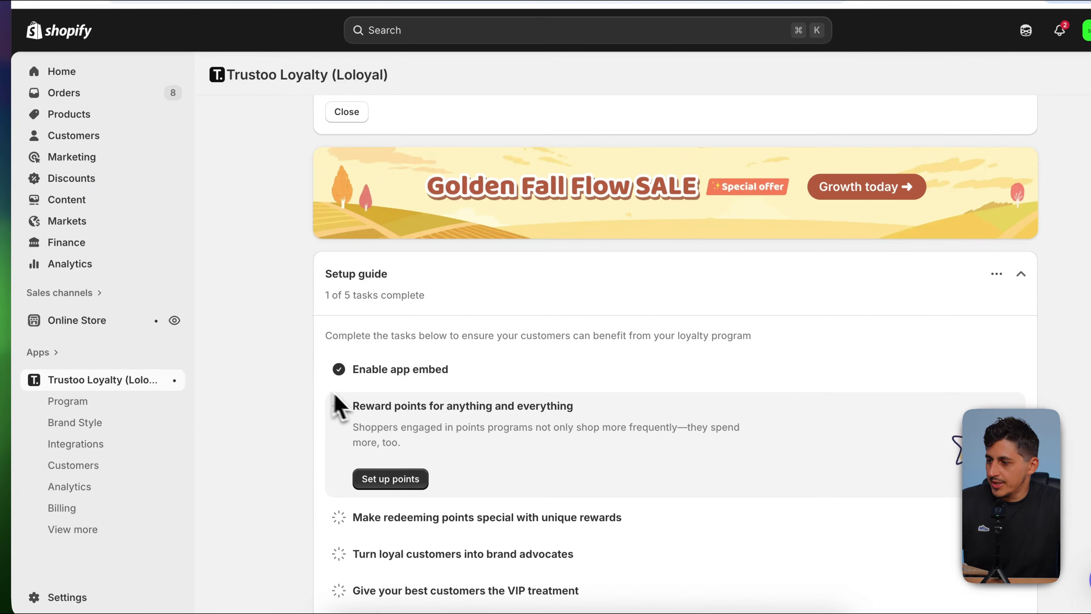
scroll(296, 427, "down", 2)
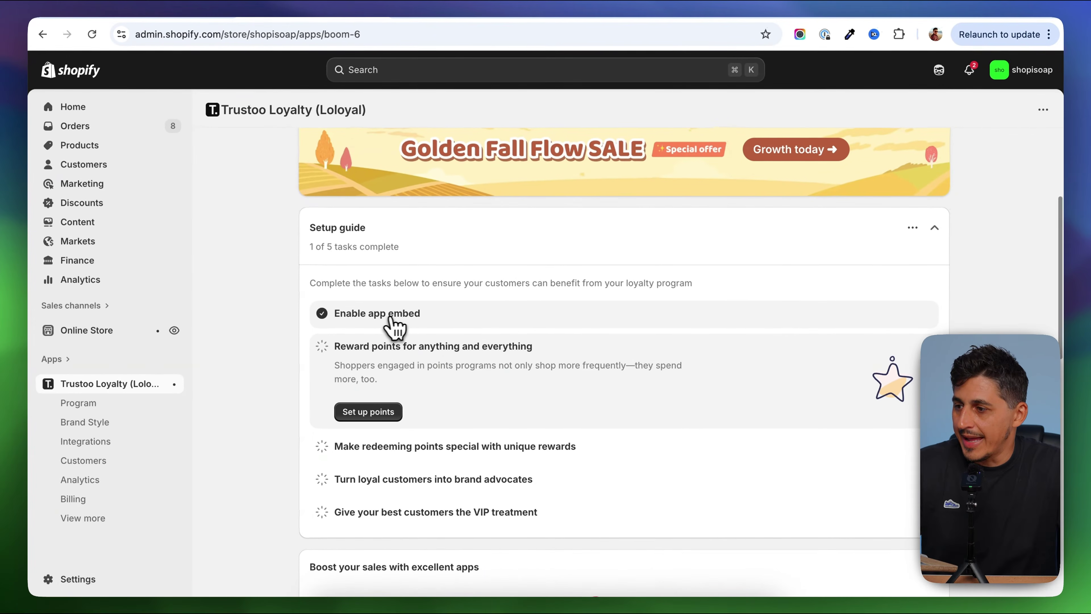
left_click(363, 412)
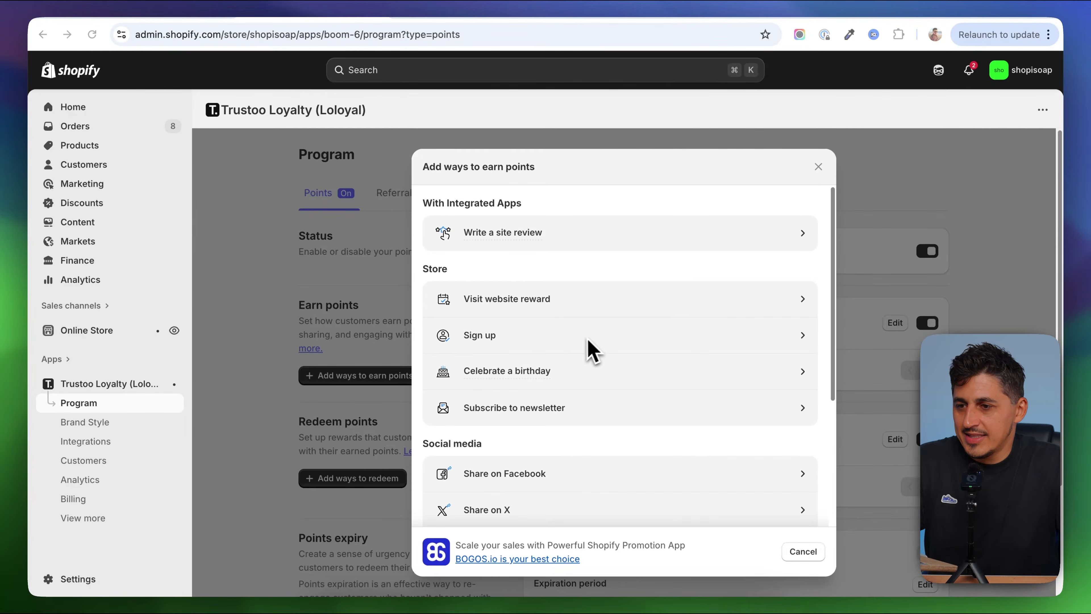
scroll(591, 349, "down", 5)
scroll(595, 346, "up", 5)
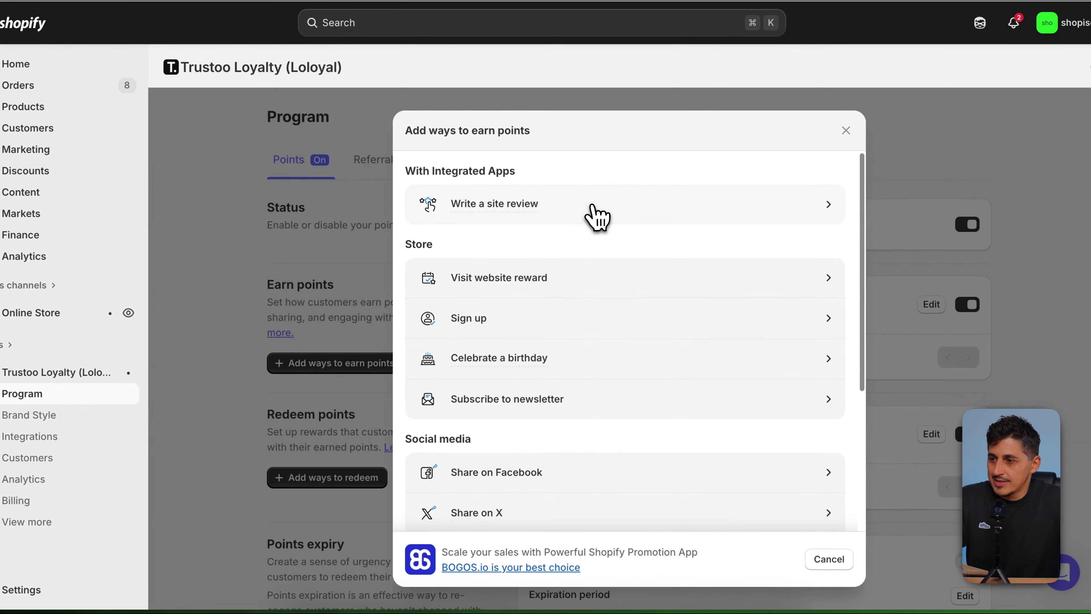
Add the site review earning rule and enable extra bonus points for reviews with photos or a video
left_click(597, 218)
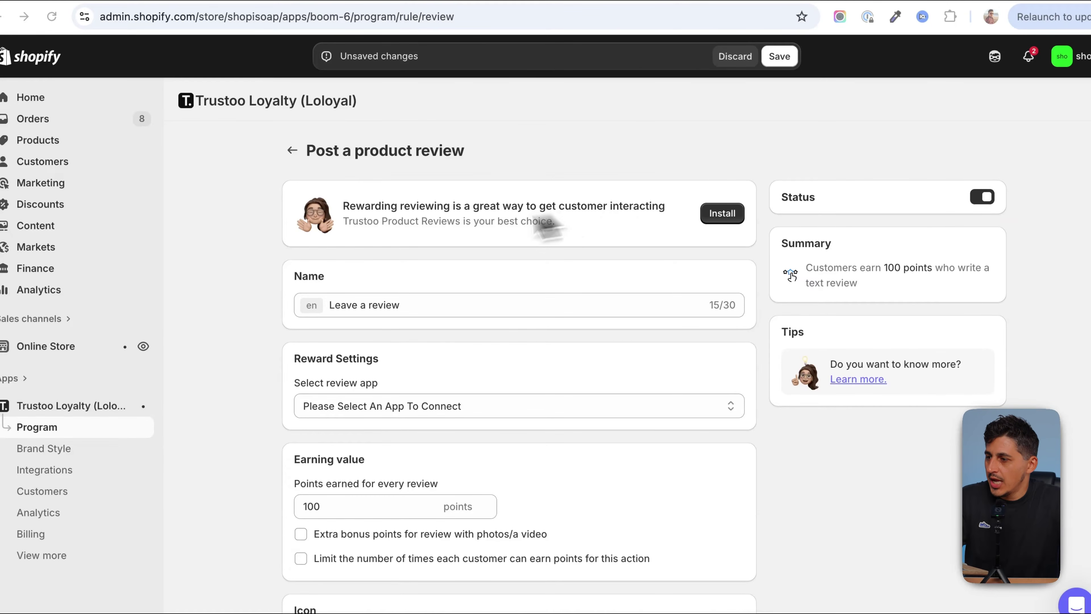
scroll(545, 221, "down", 2)
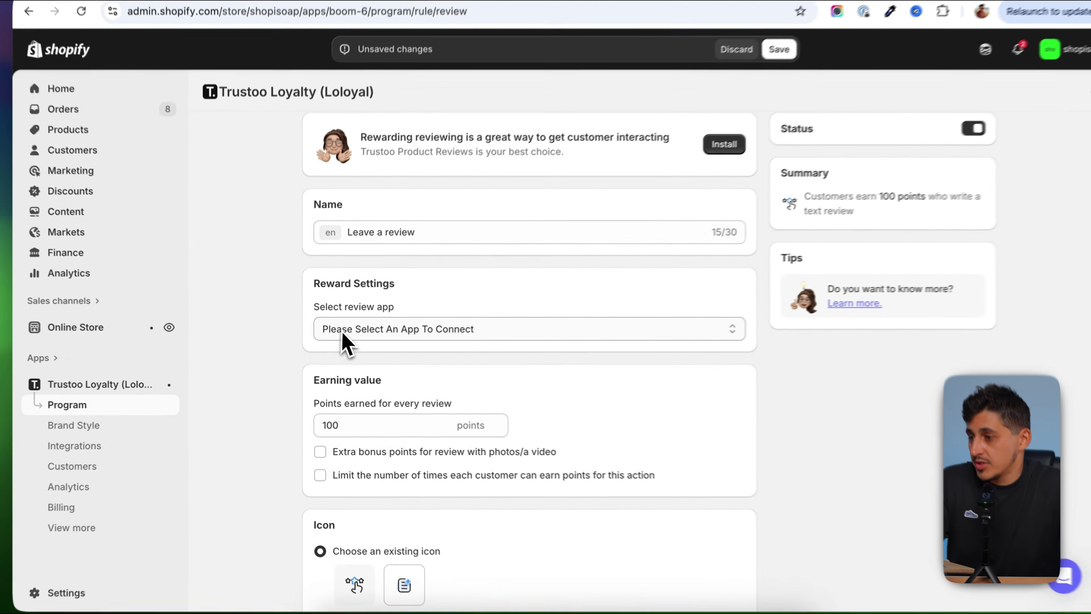
left_click(343, 335)
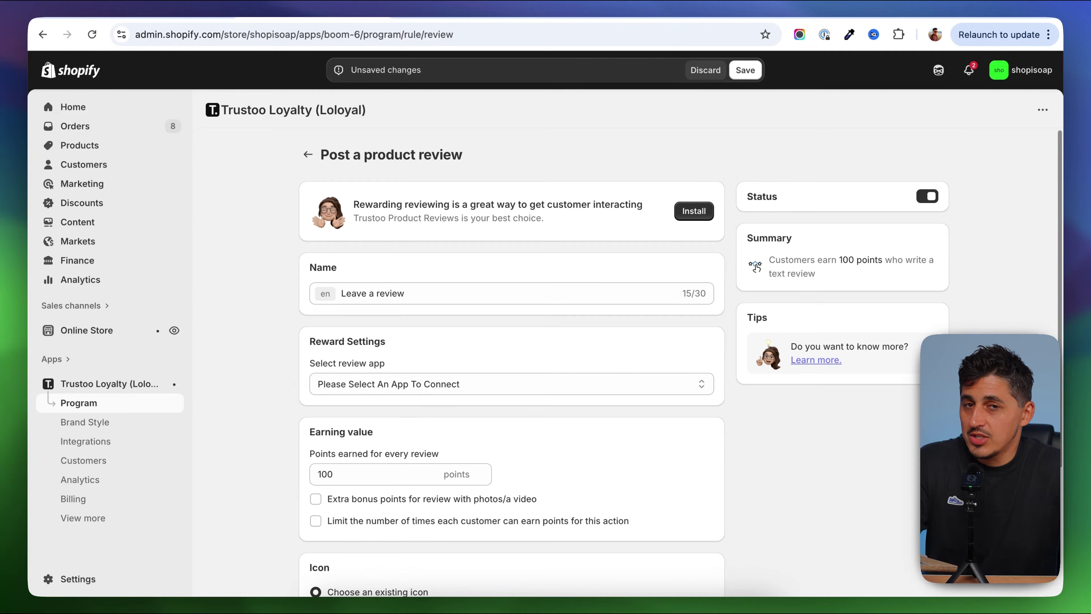
scroll(268, 367, "down", 3)
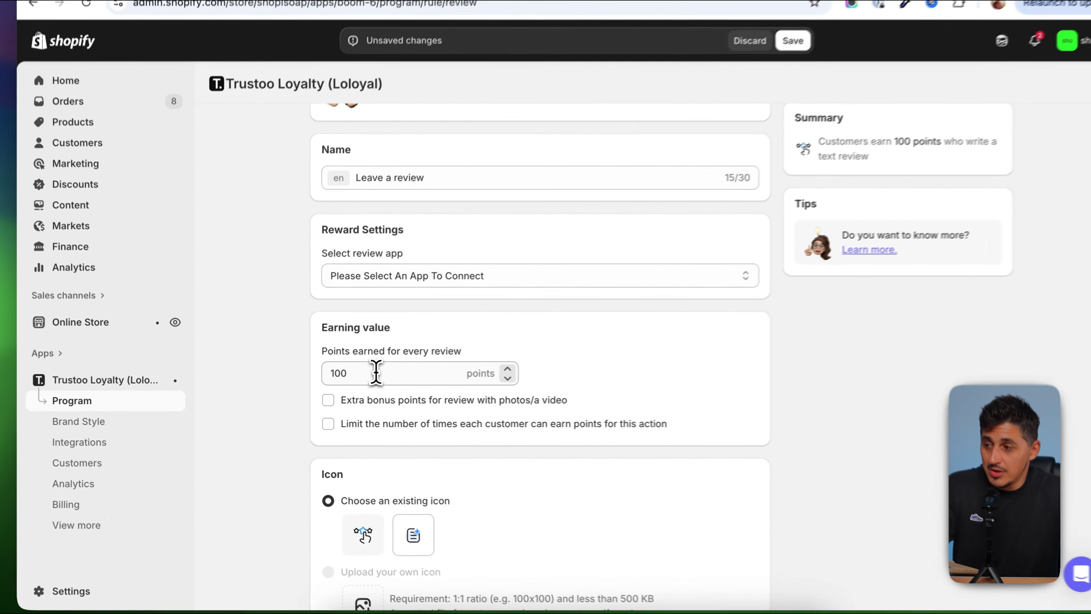
left_click(344, 377)
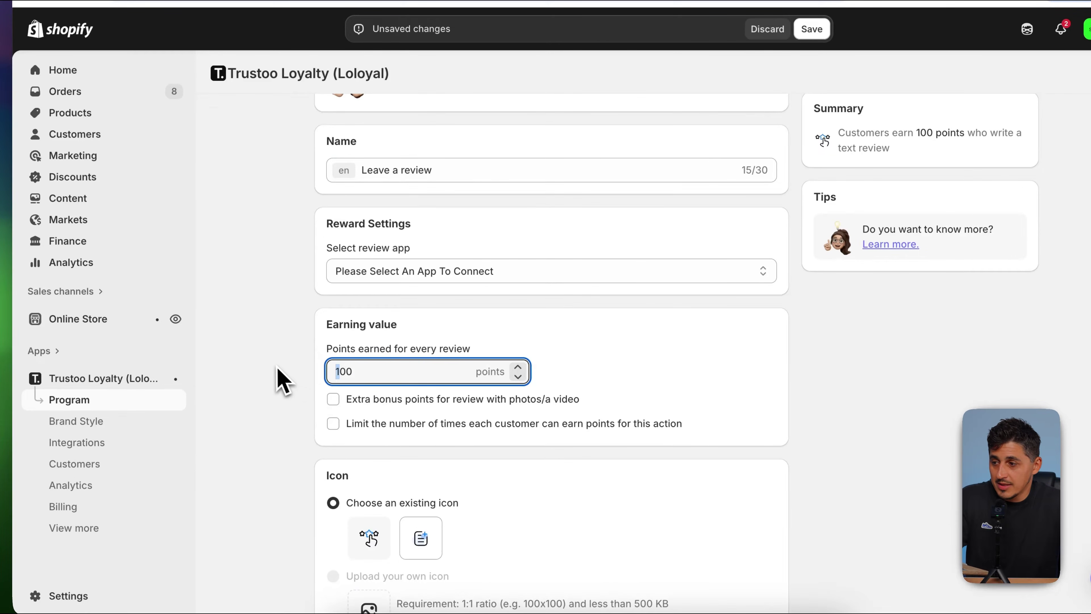
scroll(282, 380, "down", 2)
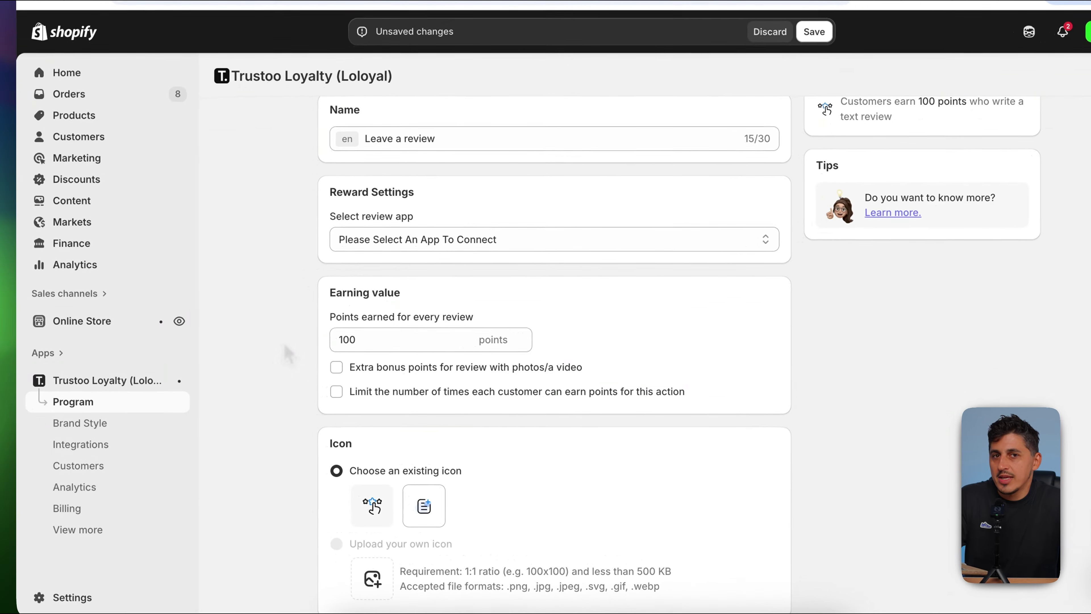
left_click(336, 367)
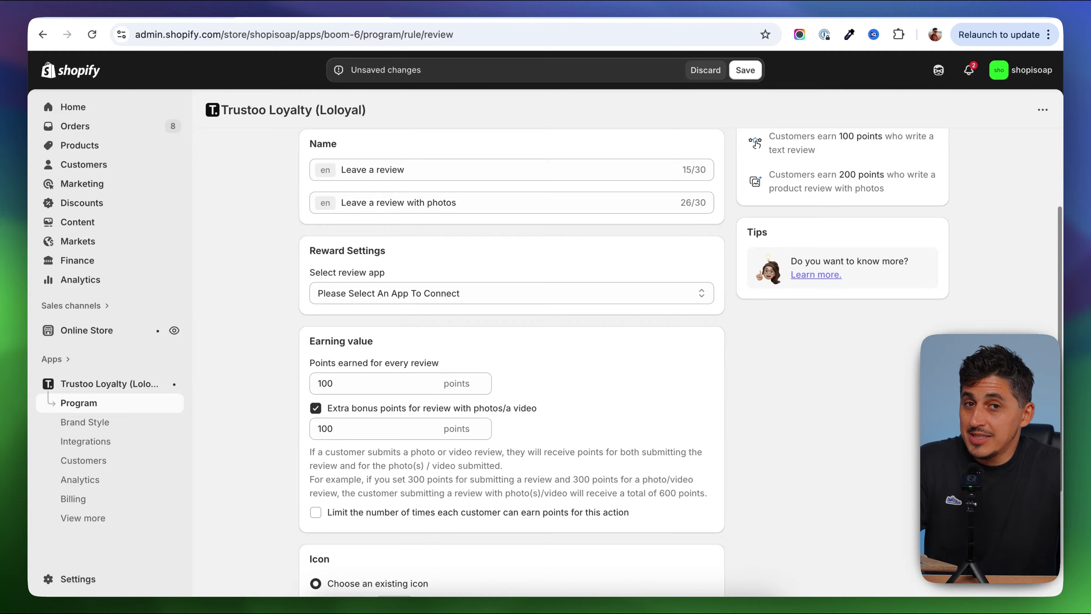
Limit the review reward to 100 times every month per customer, with Judge.me as the review app, and save the rule
scroll(266, 423, "down", 3)
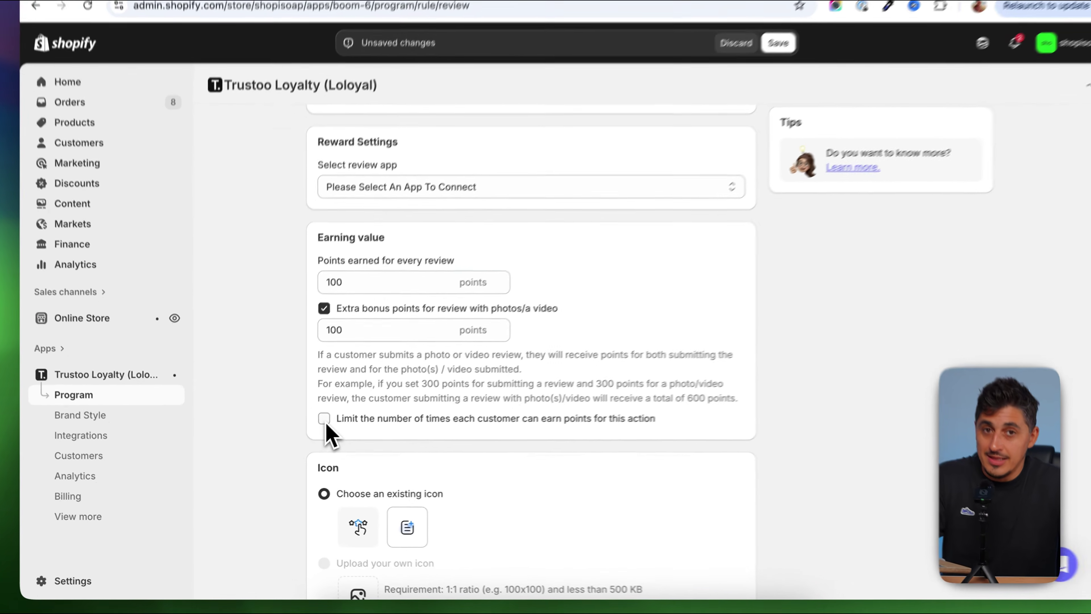
left_click(316, 426)
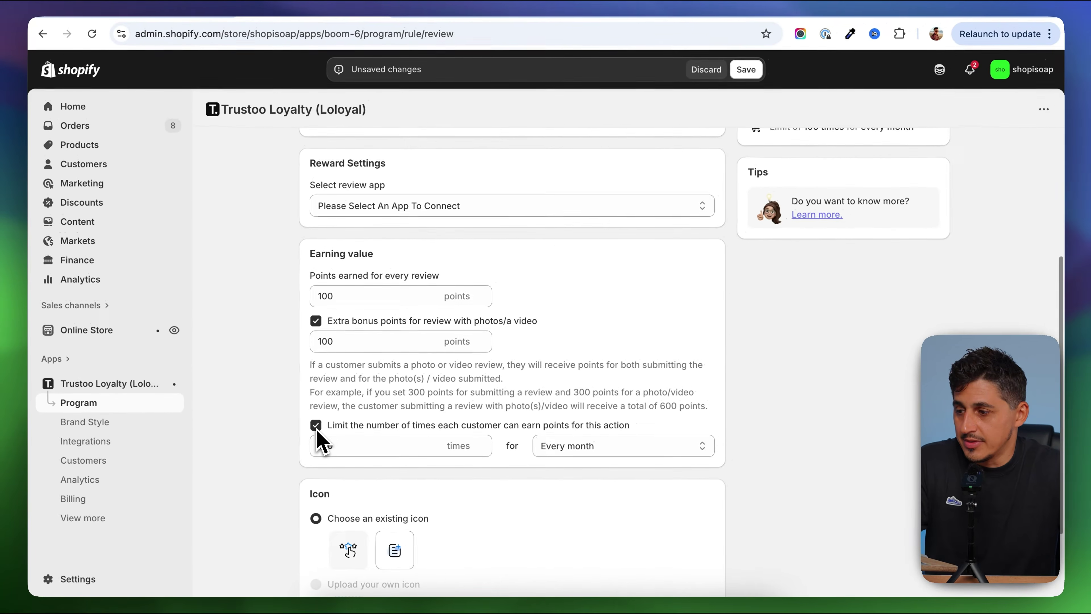
scroll(292, 457, "down", 2)
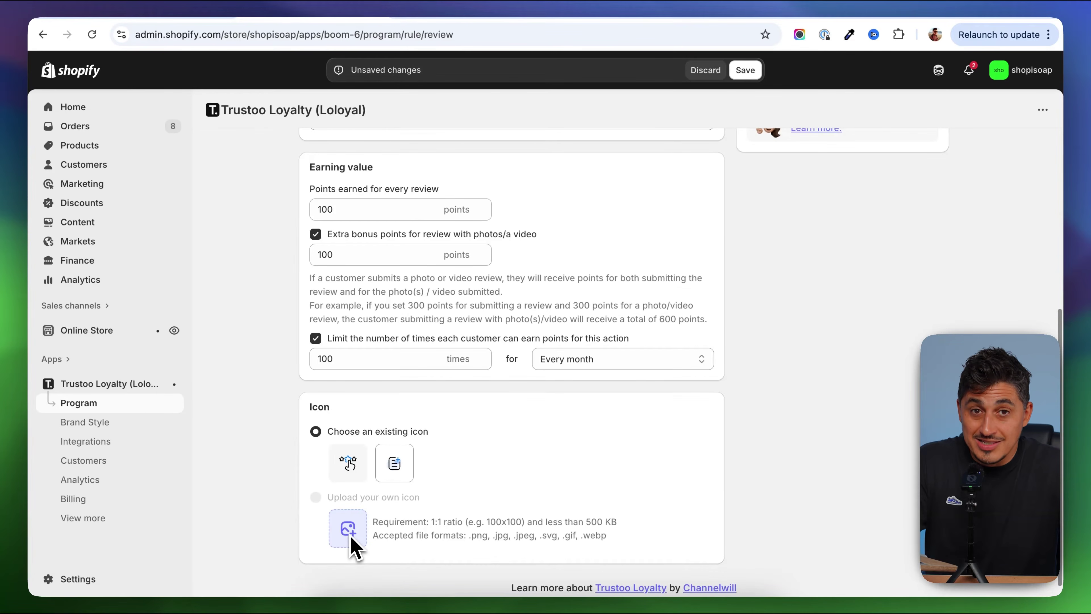
scroll(377, 551, "down", 1)
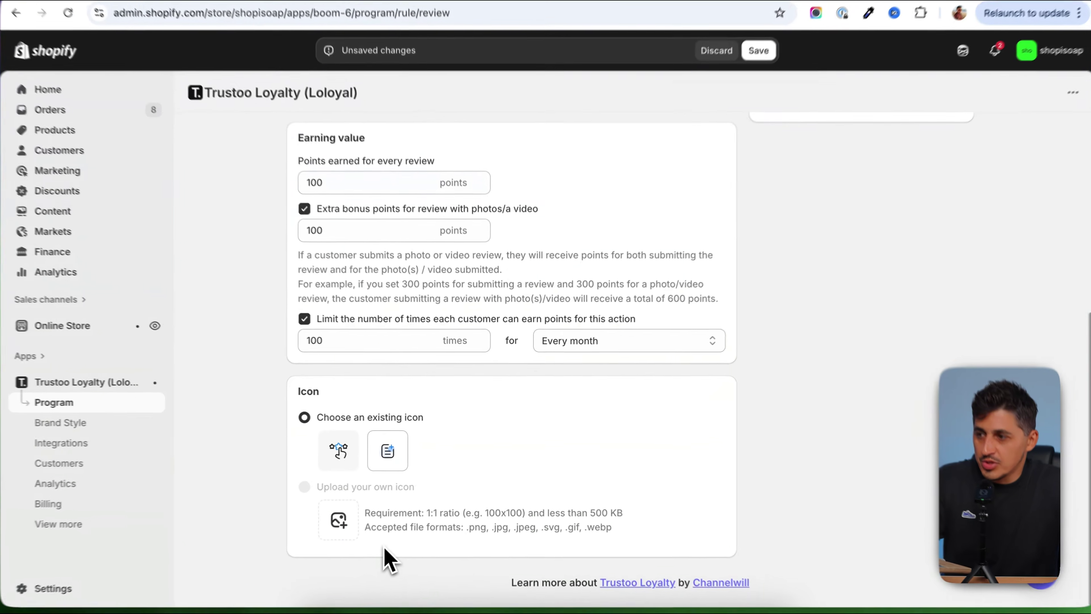
scroll(389, 555, "up", 10)
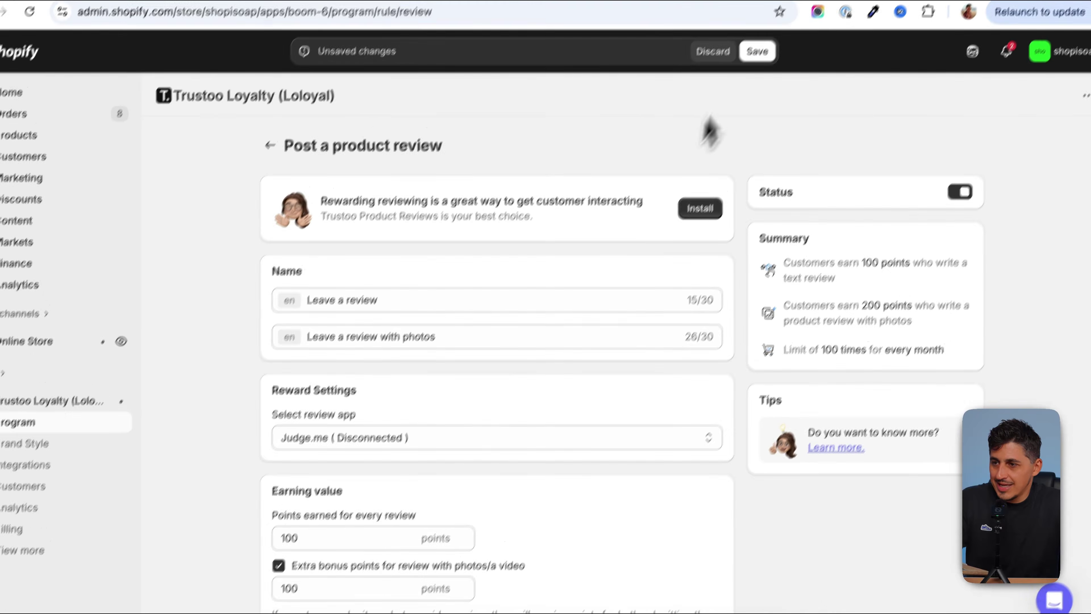
left_click(757, 51)
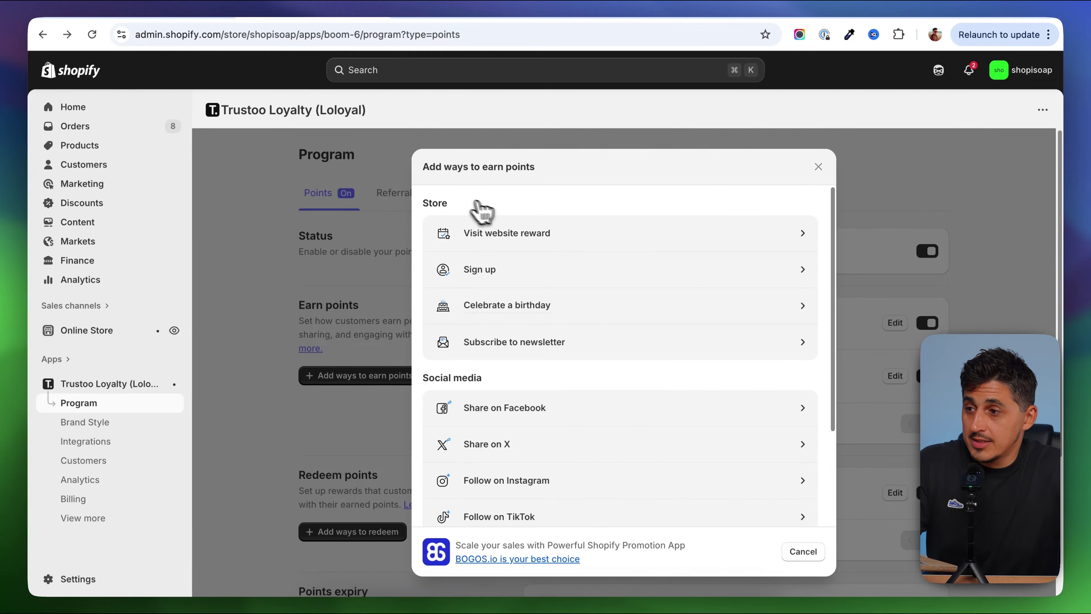
Review the remaining ways to earn points, add the visit website reward and set it to award 10 points
scroll(568, 344, "down", 4)
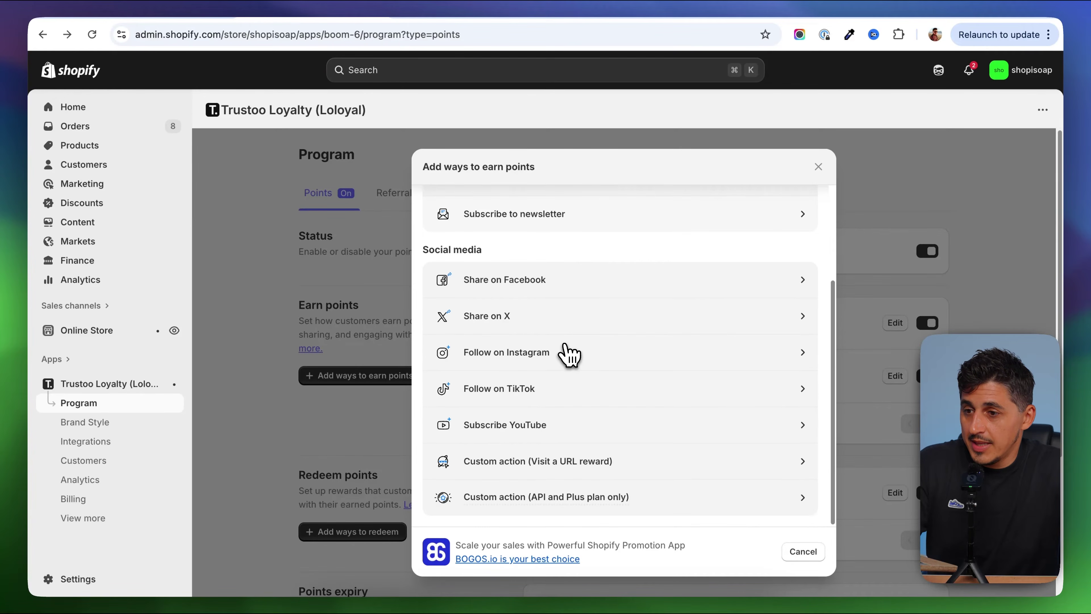
scroll(569, 354, "up", 3)
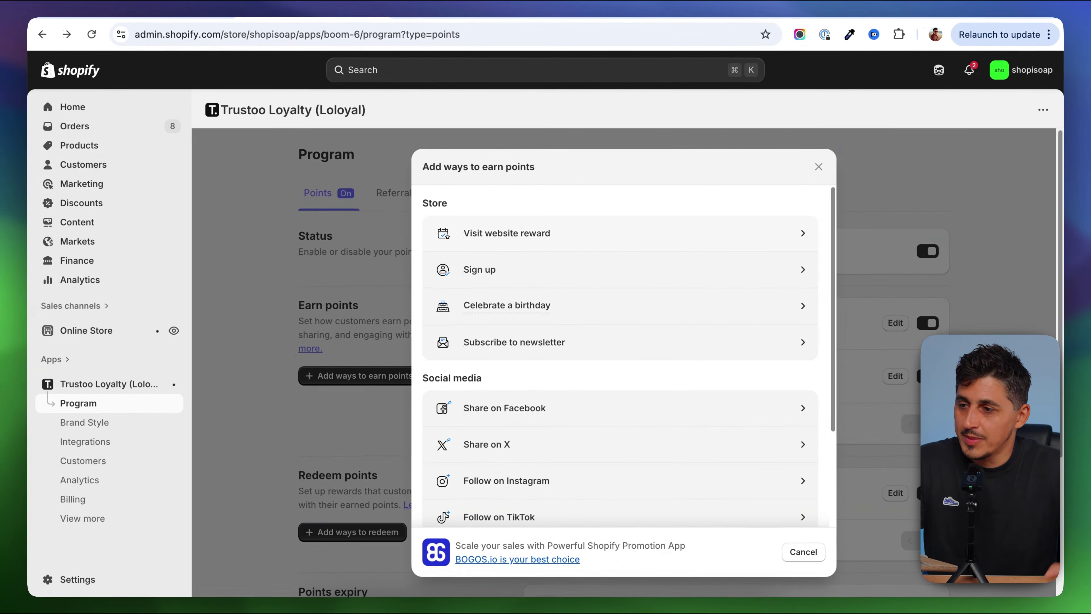
left_click(581, 243)
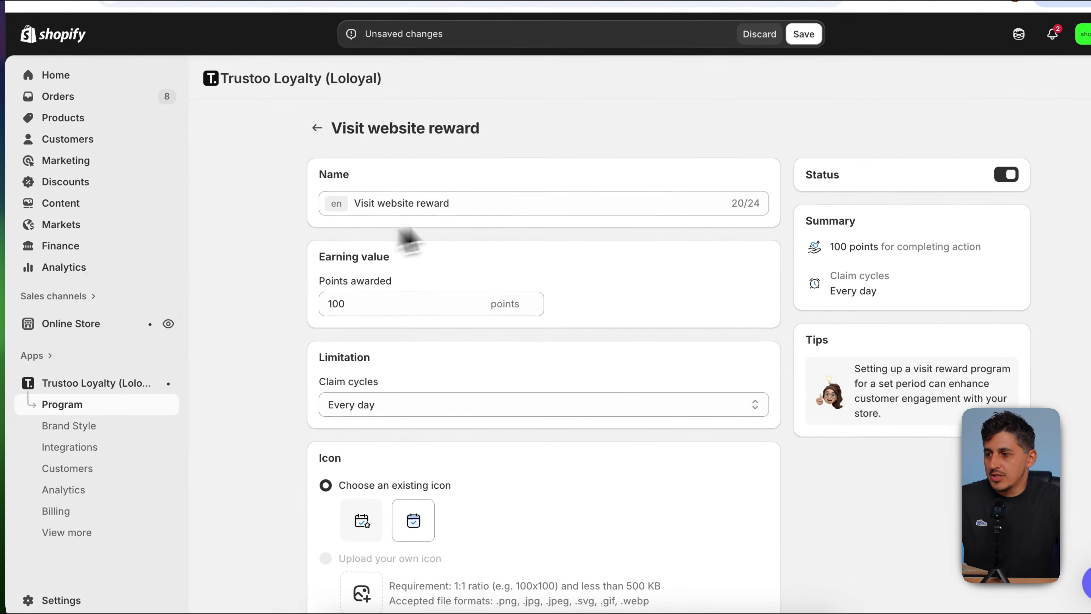
left_click(463, 226)
left_click(387, 303)
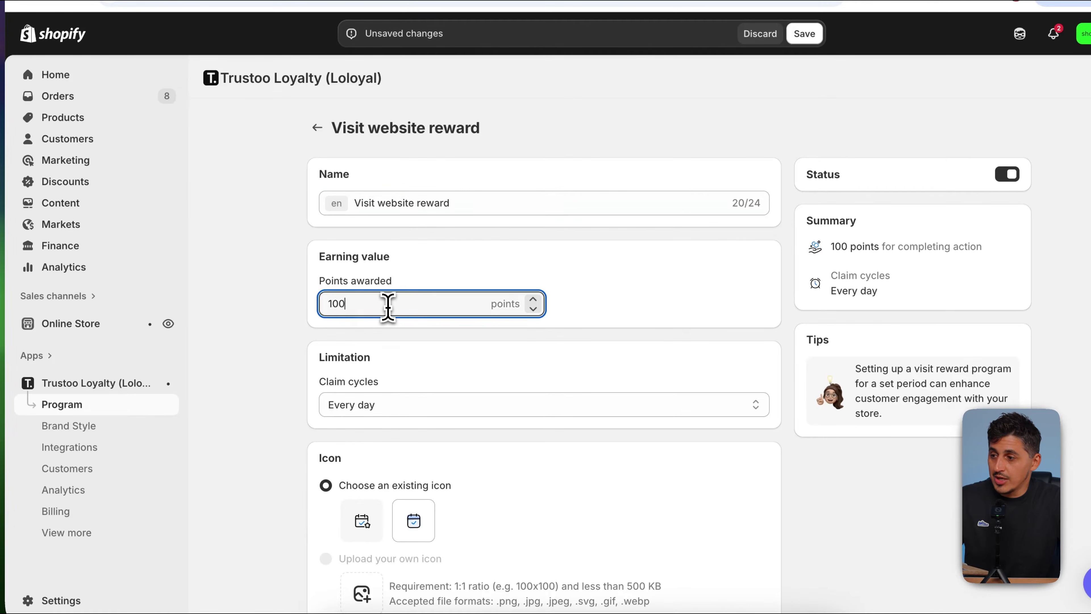
key("BackSpace")
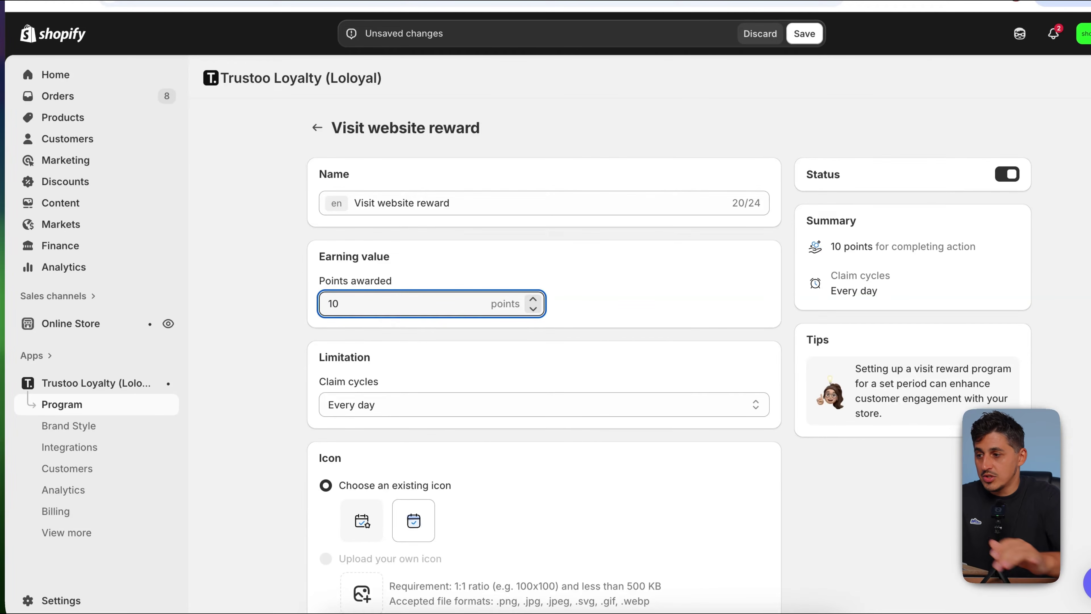
left_click(243, 372)
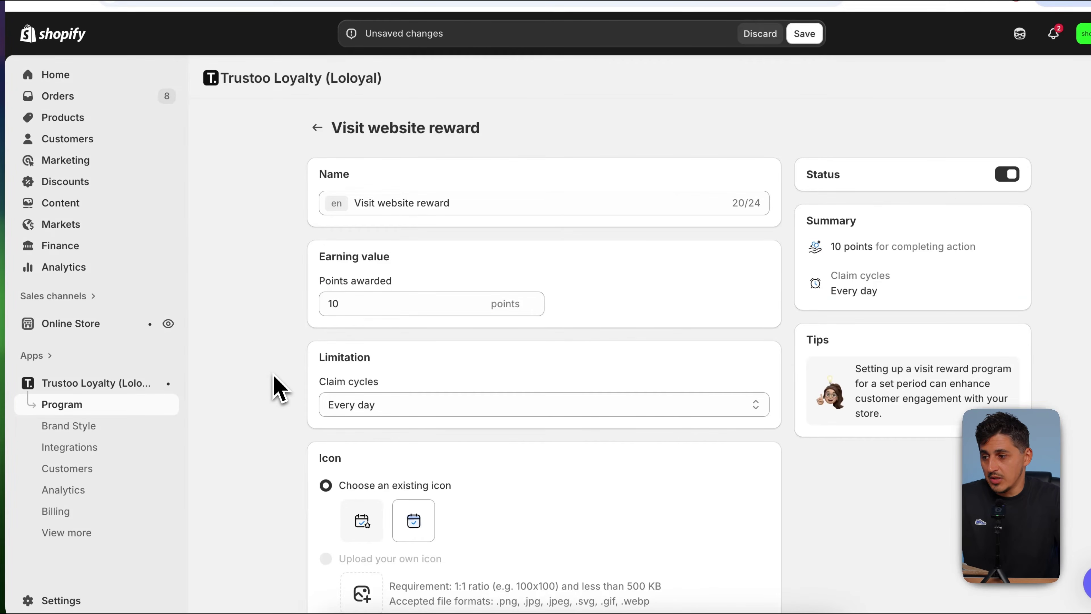
Keep the website visit reward's claim cycle at every day and save the rule
scroll(279, 387, "down", 2)
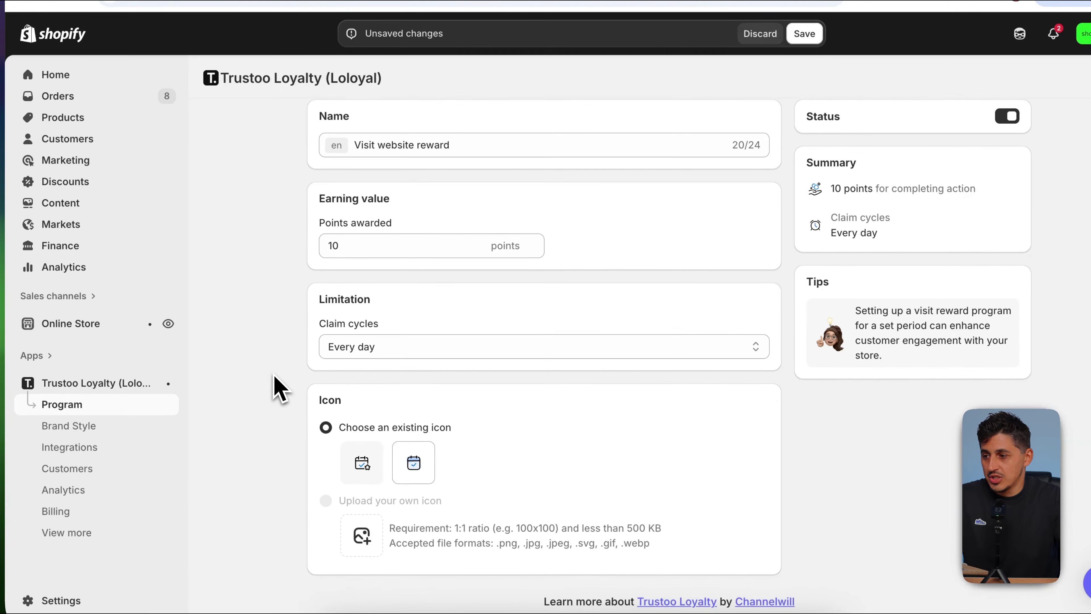
left_click(378, 351)
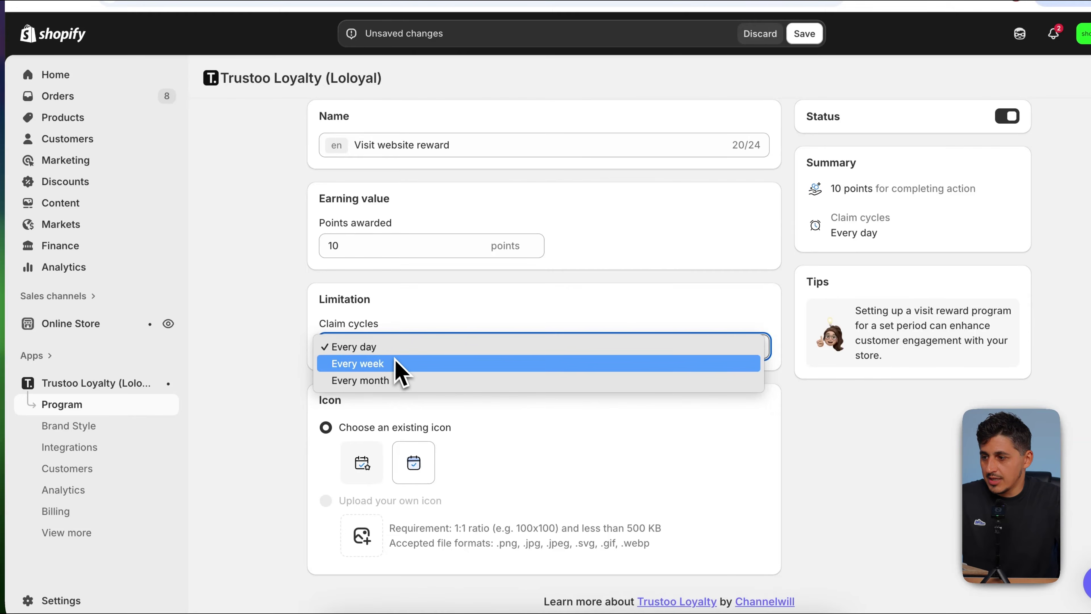
left_click(284, 343)
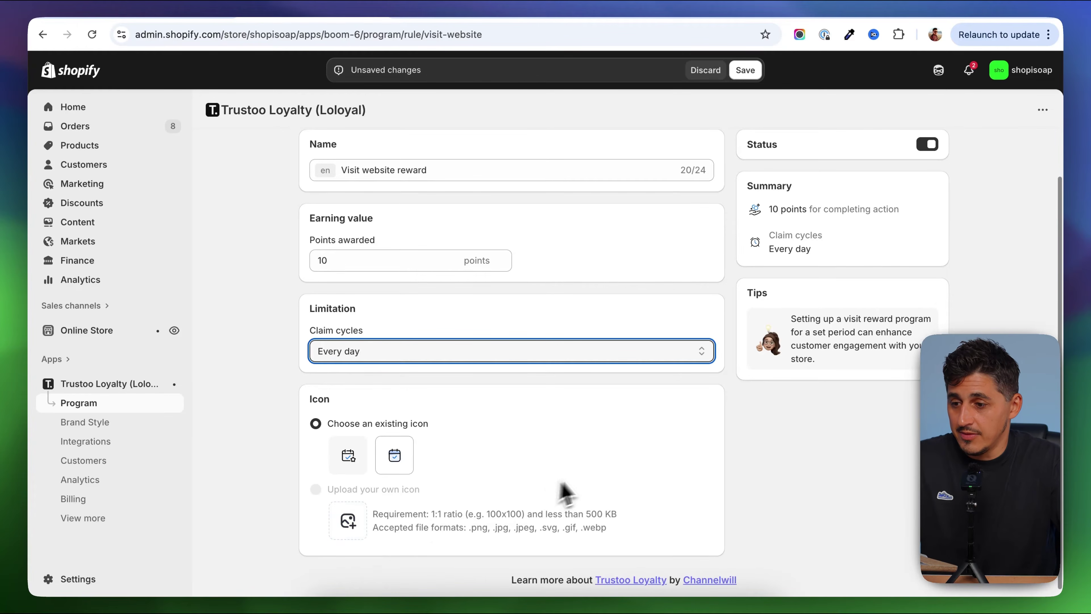
scroll(595, 480, "up", 2)
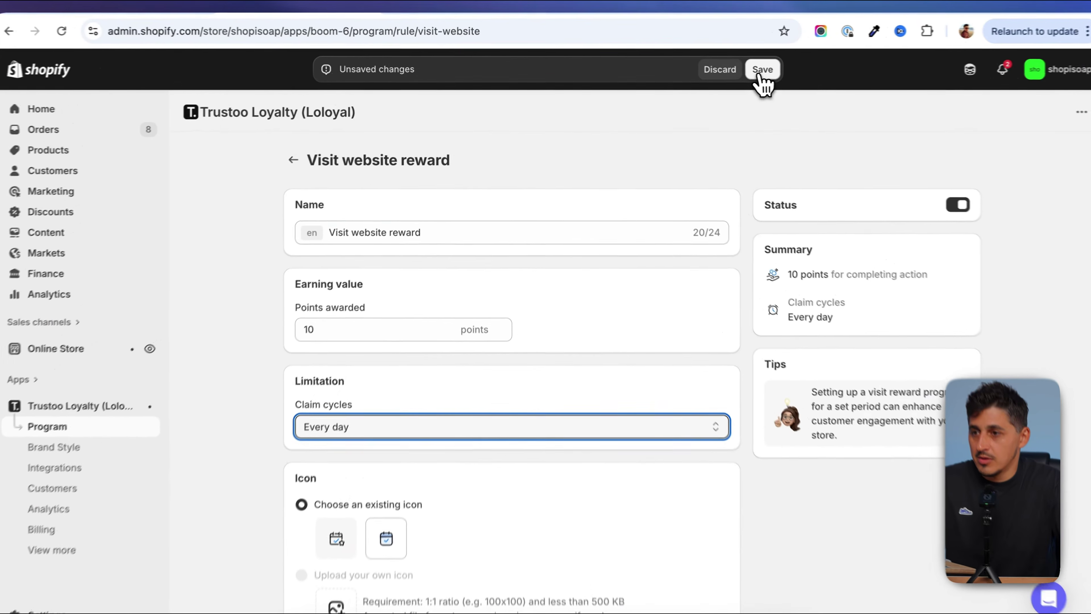
left_click(747, 71)
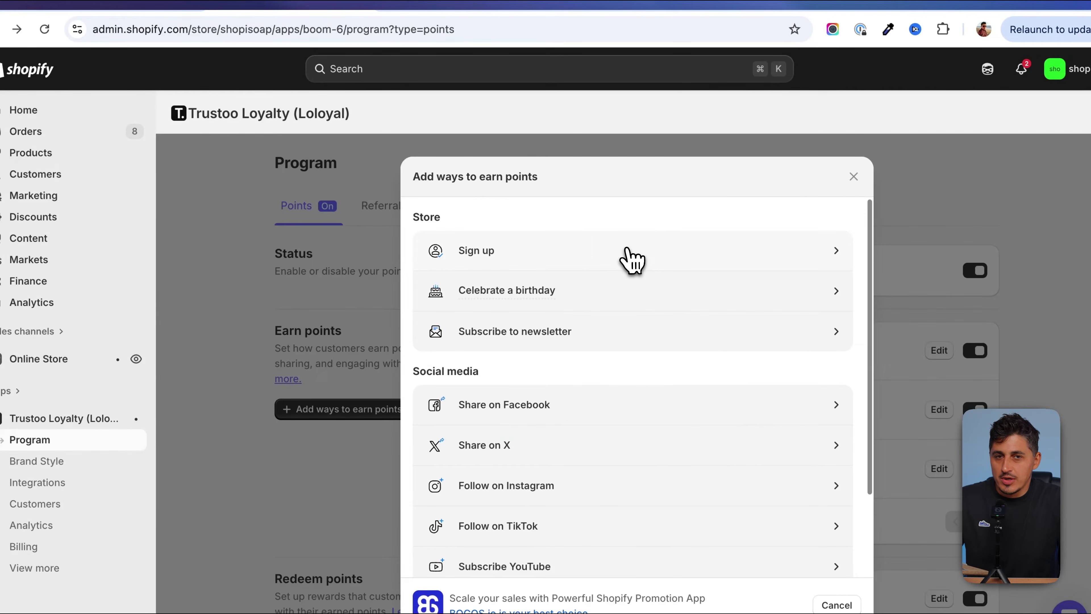
Add the sign-up earning rule with 100 points and save it
left_click(630, 254)
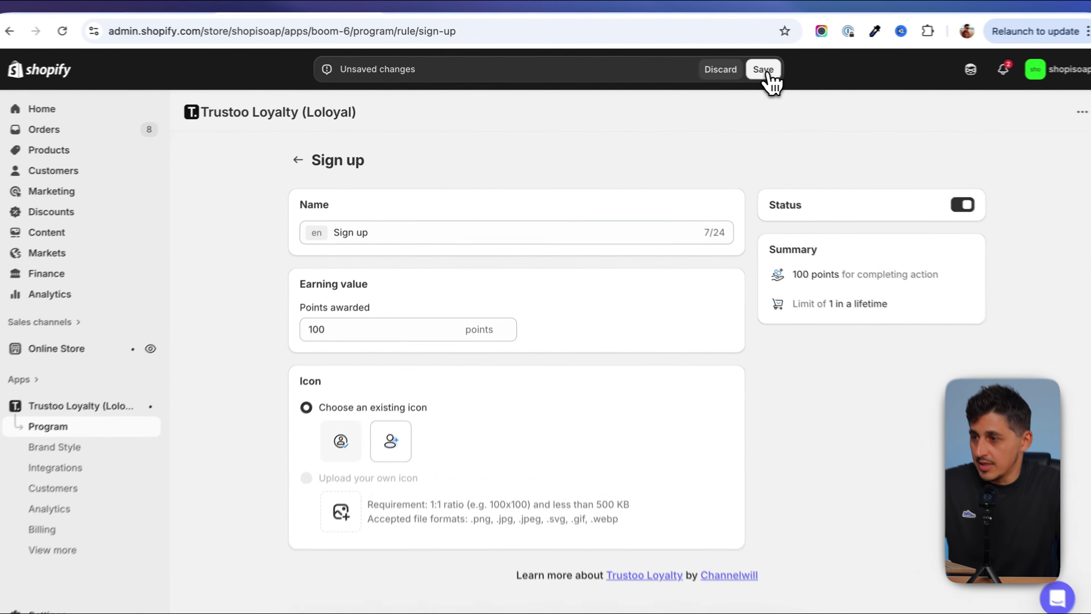
left_click(763, 69)
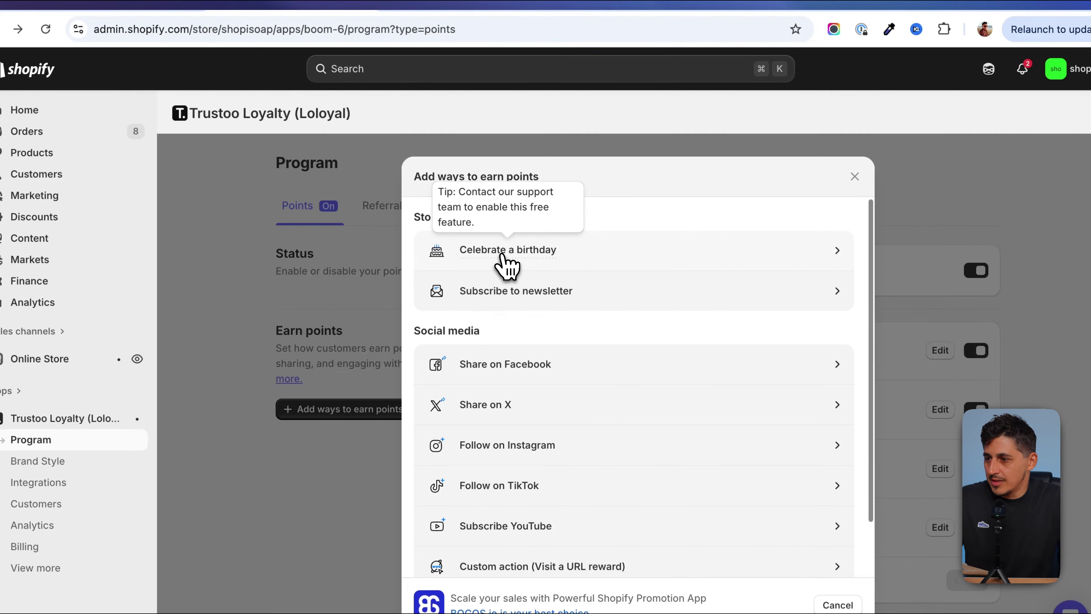
Add the birthday earning rule with 200 points, keeping the MM/DD date format and the only-on-birthday validity, and save it
left_click(499, 260)
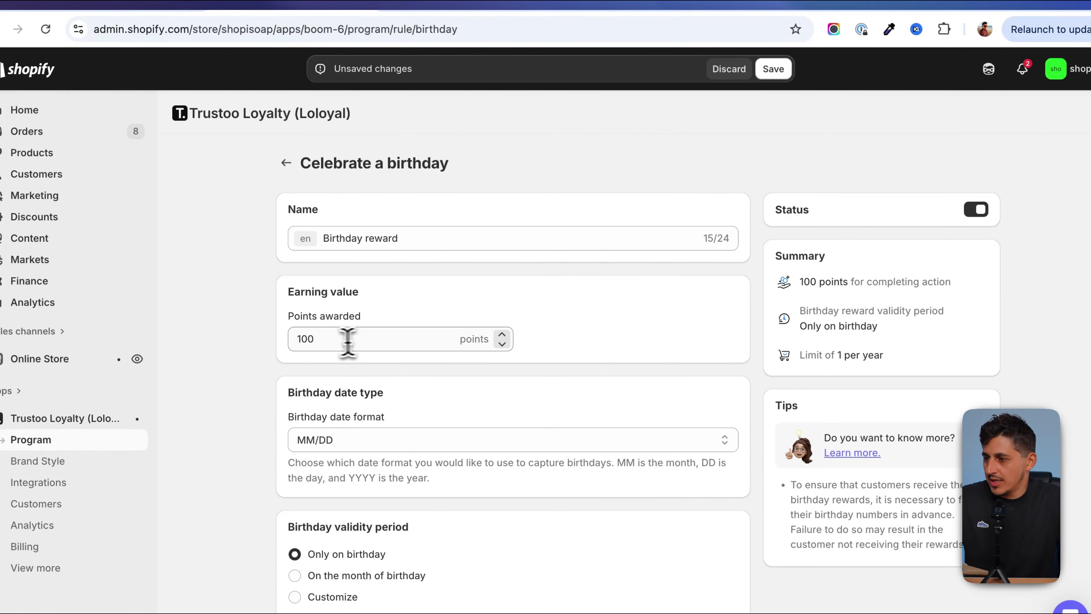
left_click(298, 340)
type("2")
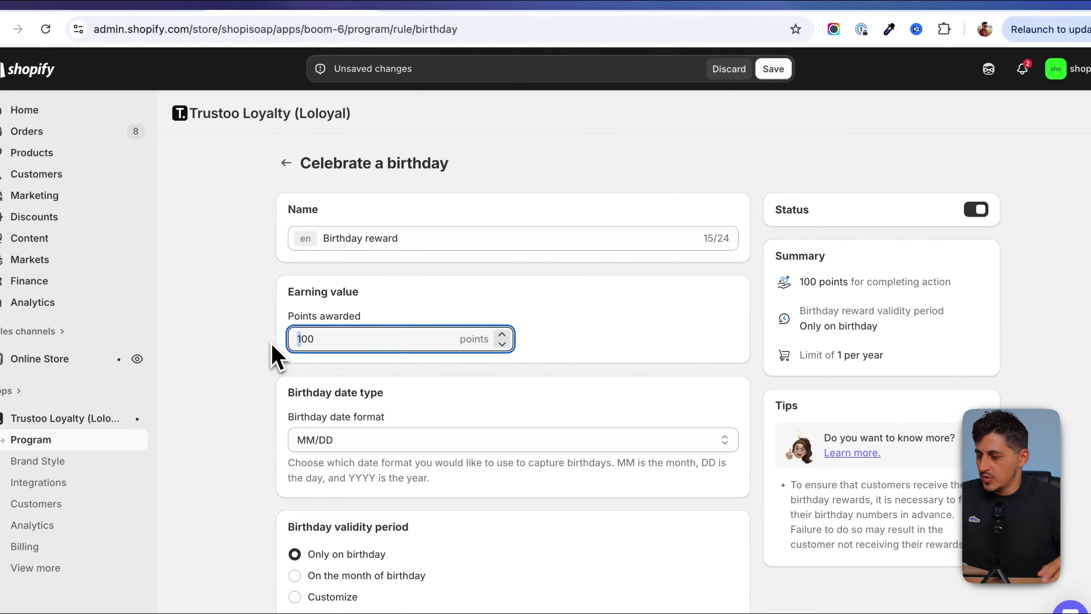
left_click(214, 252)
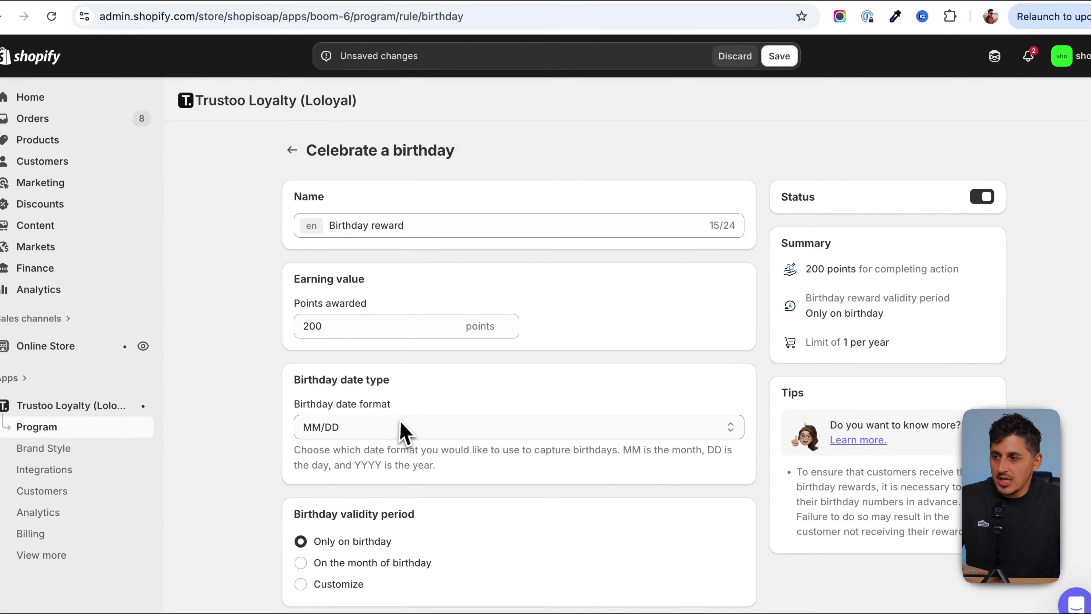
left_click(424, 411)
left_click(251, 434)
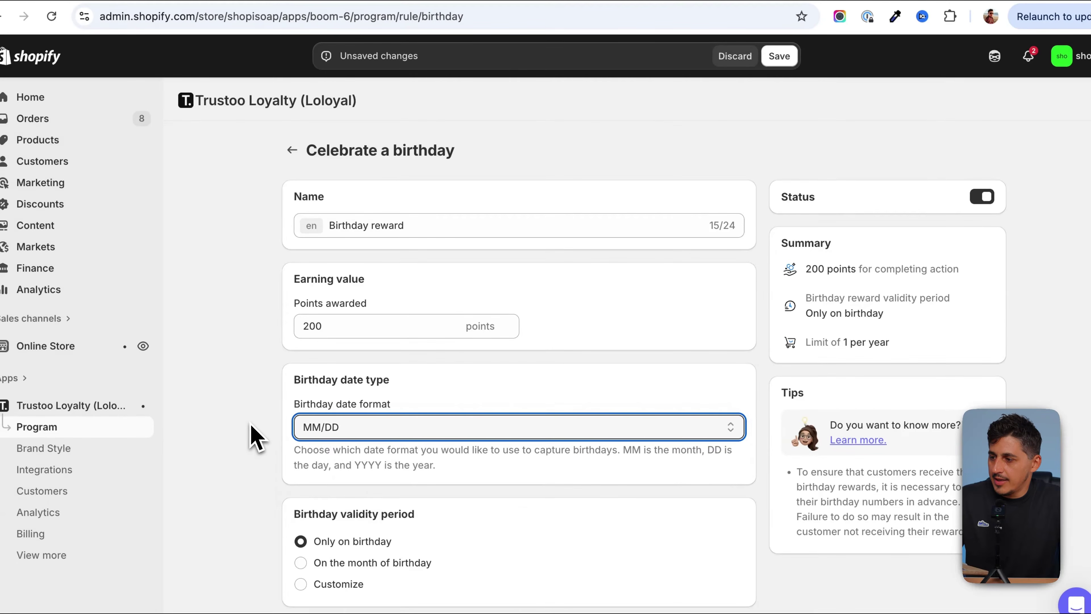
scroll(253, 435, "down", 5)
scroll(257, 436, "down", 1)
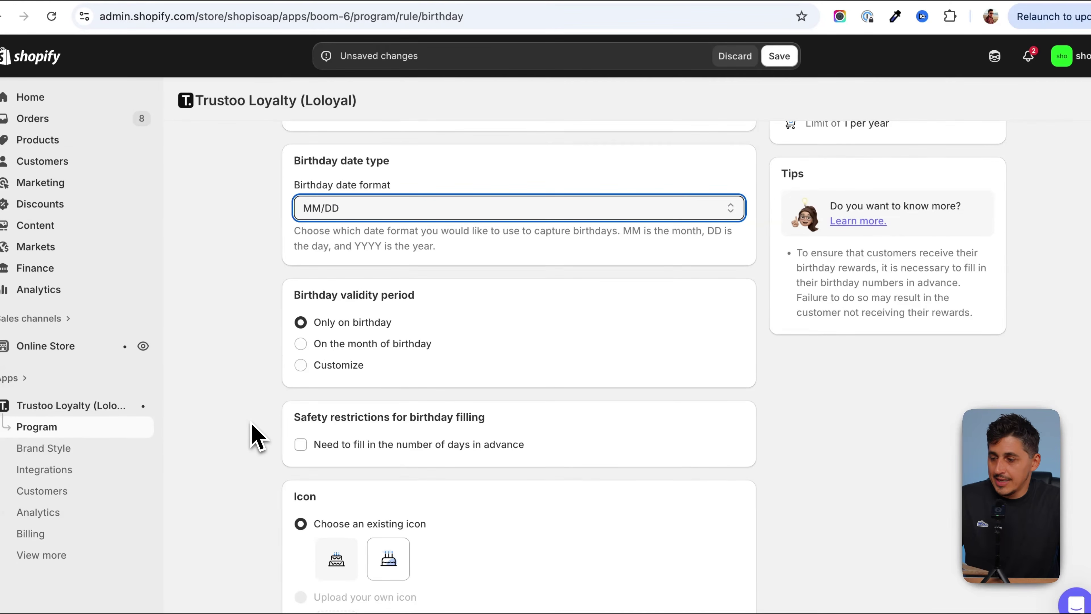
scroll(256, 434, "up", 6)
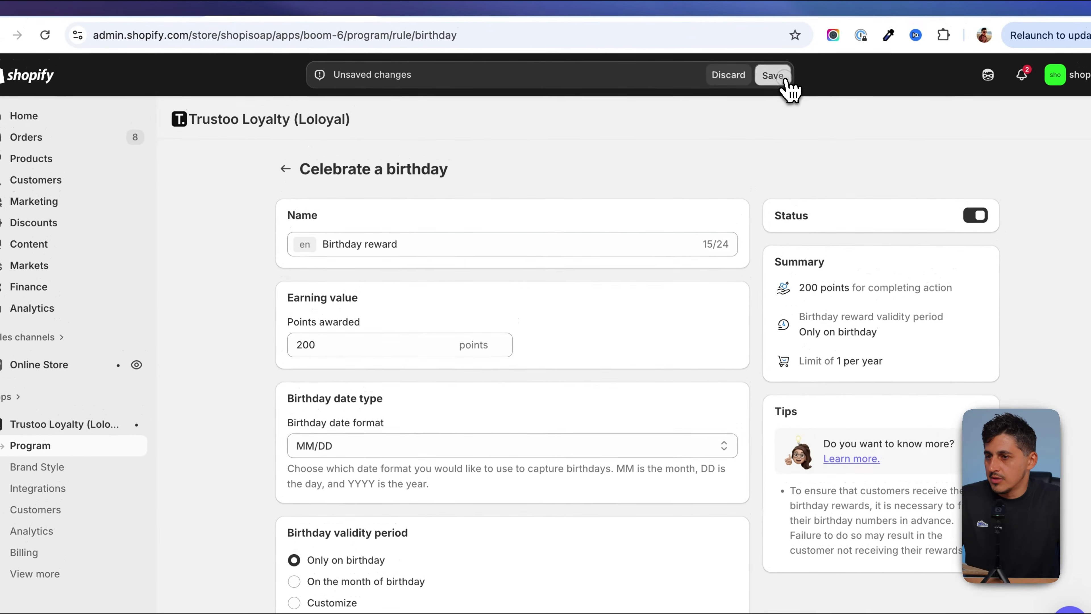
left_click(779, 56)
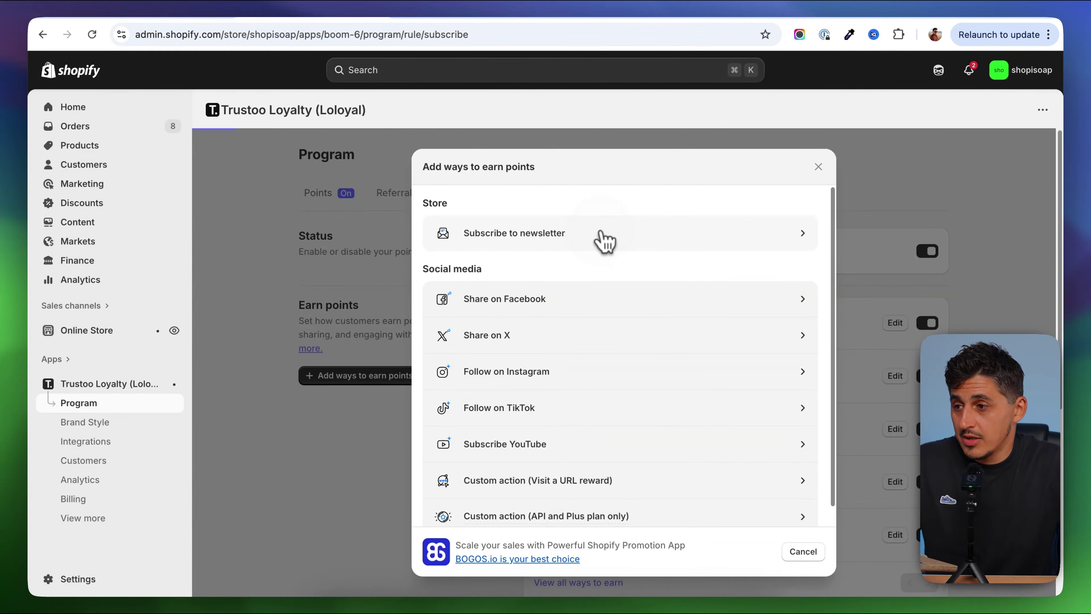
Add the newsletter subscription earning rule and save it
left_click(640, 240)
left_click(746, 71)
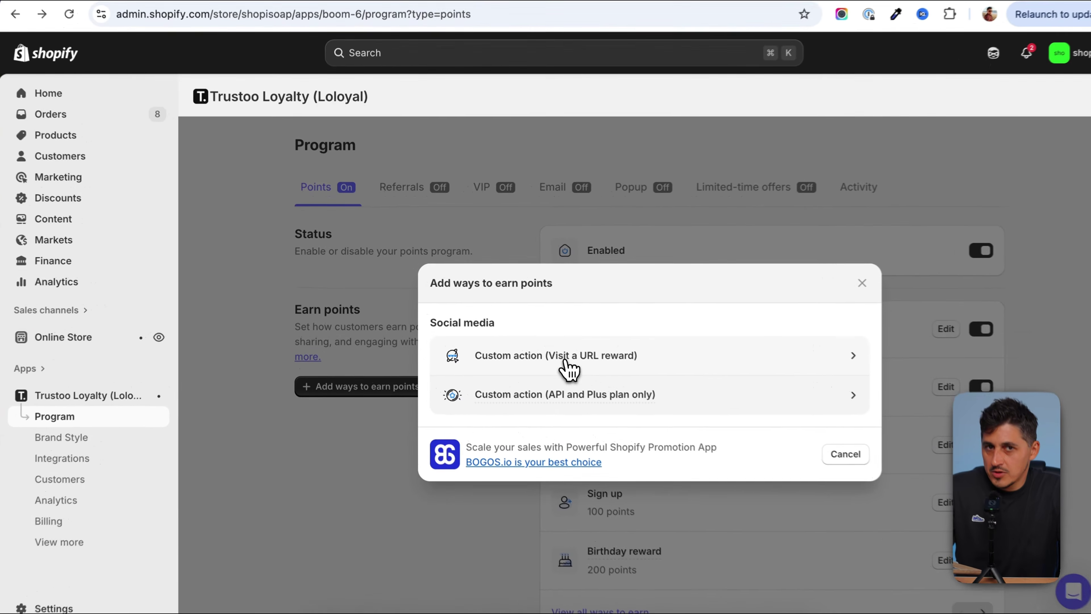
Examine the settings of the custom action that rewards visiting a URL, leaving without saving, and close the list of earning options
left_click(546, 351)
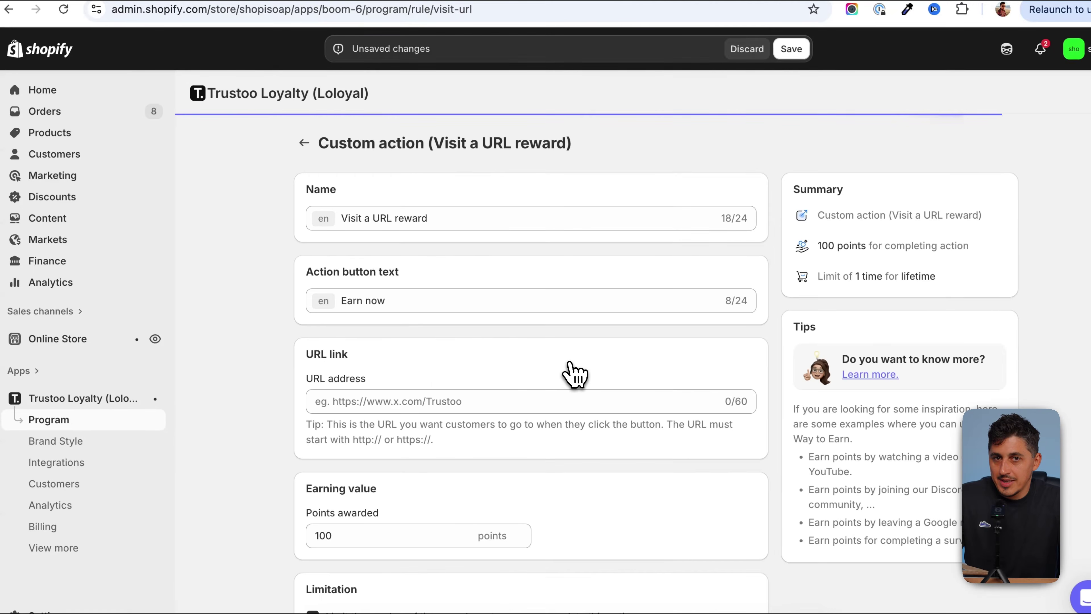
scroll(312, 443, "down", 6)
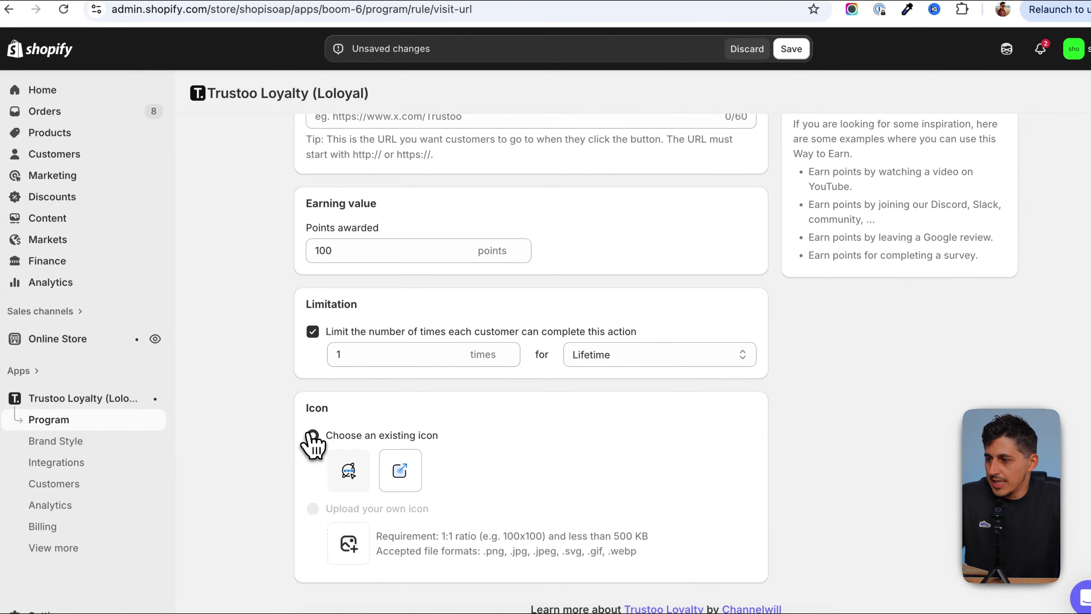
scroll(312, 443, "up", 6)
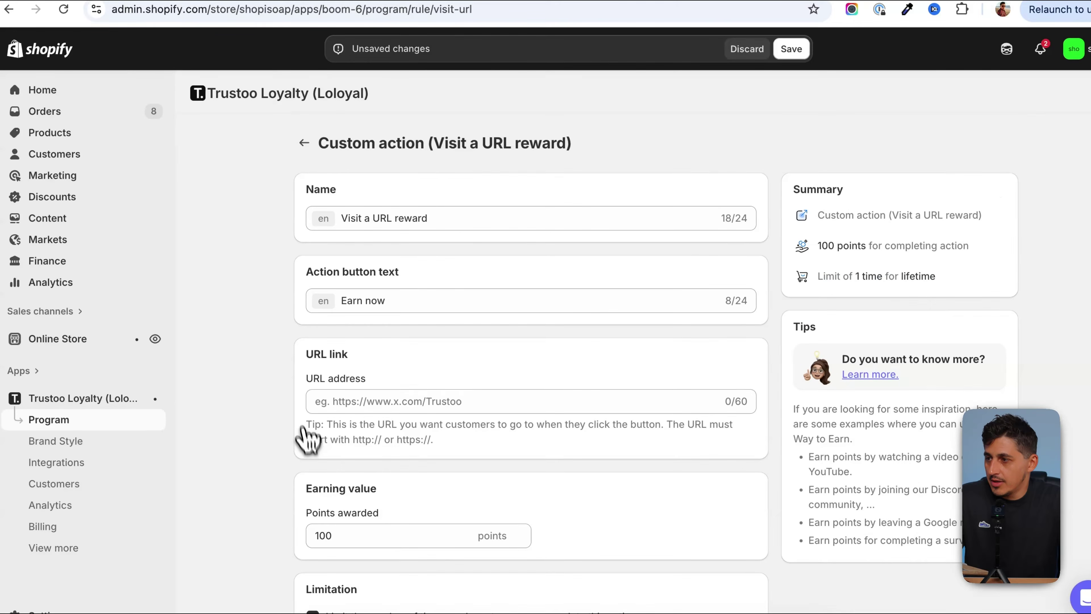
left_click(300, 143)
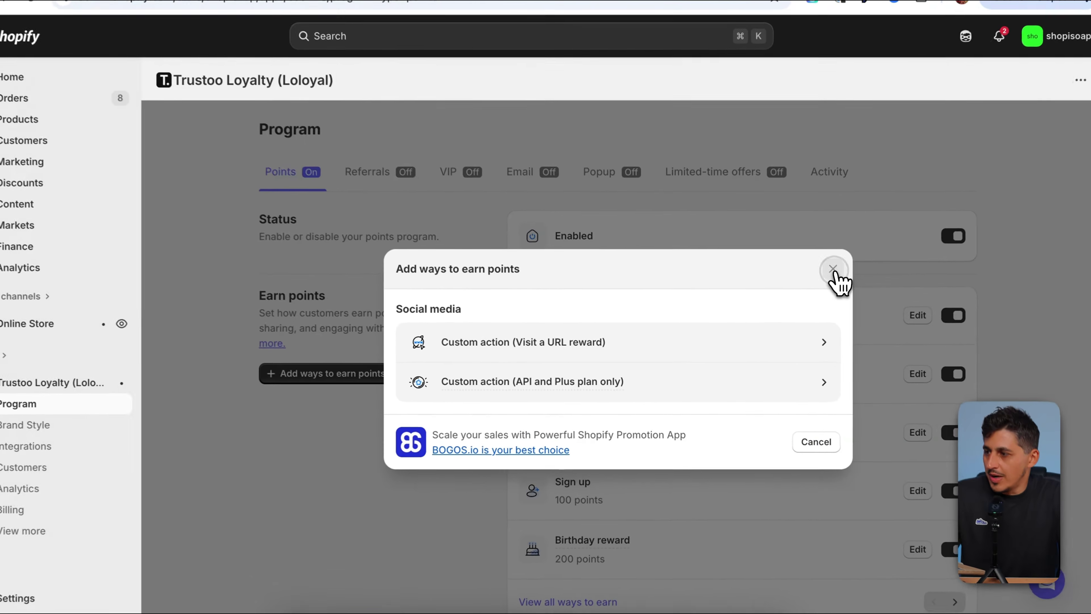
left_click(819, 282)
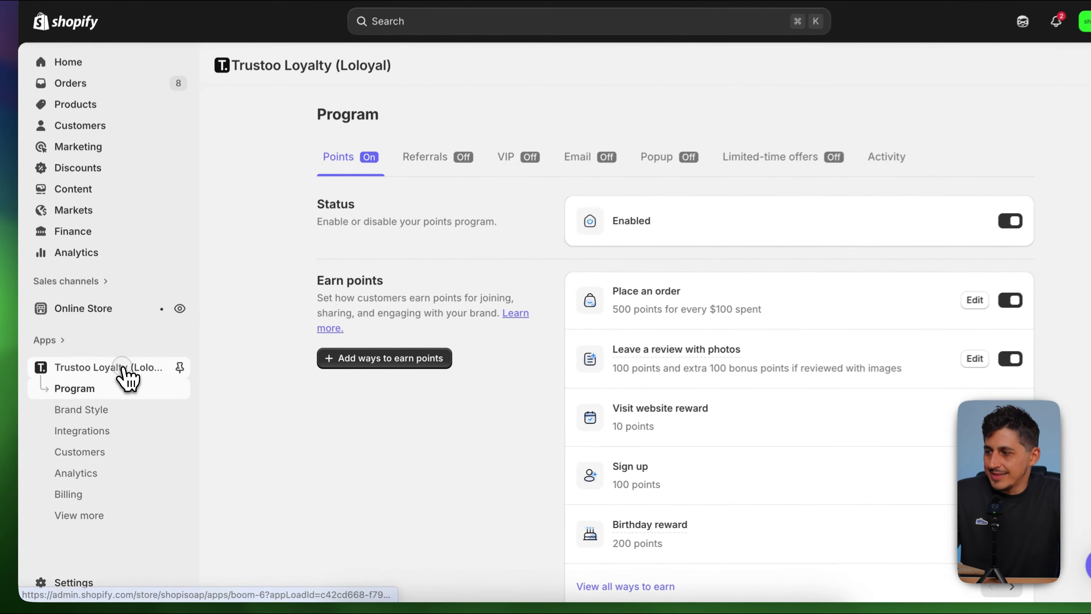
Return to the loyalty app's setup guide, start the rewards setup and choose an amount discount as a way to redeem
left_click(134, 386)
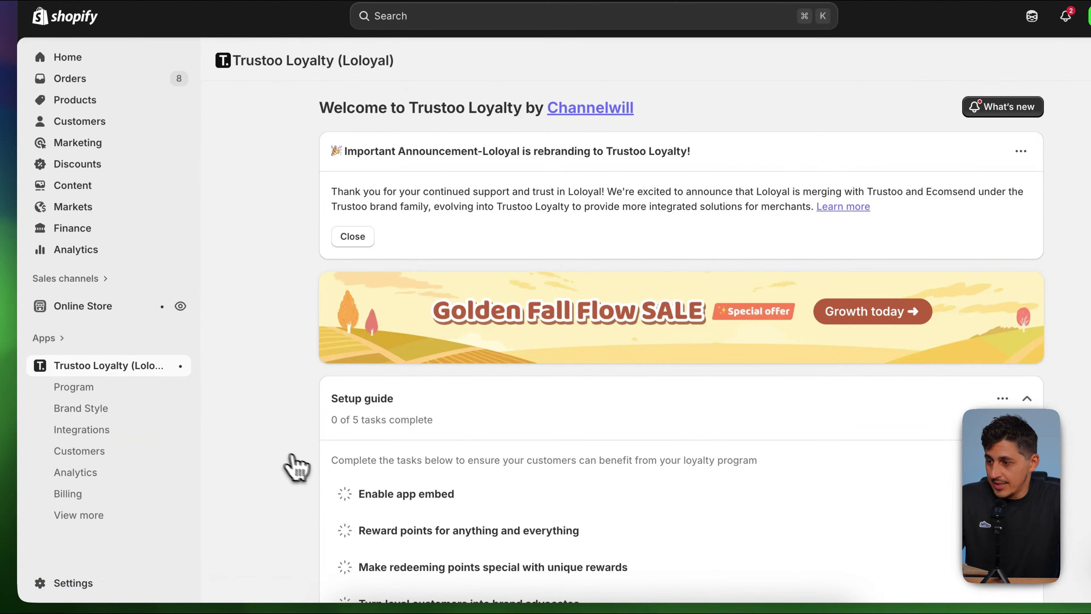
scroll(300, 469, "down", 5)
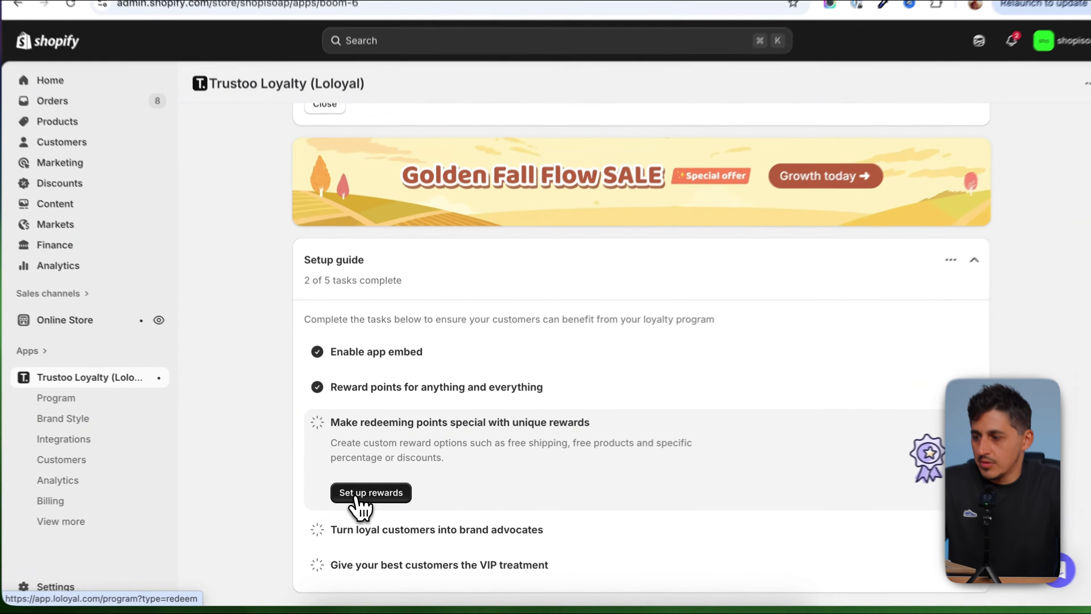
left_click(371, 496)
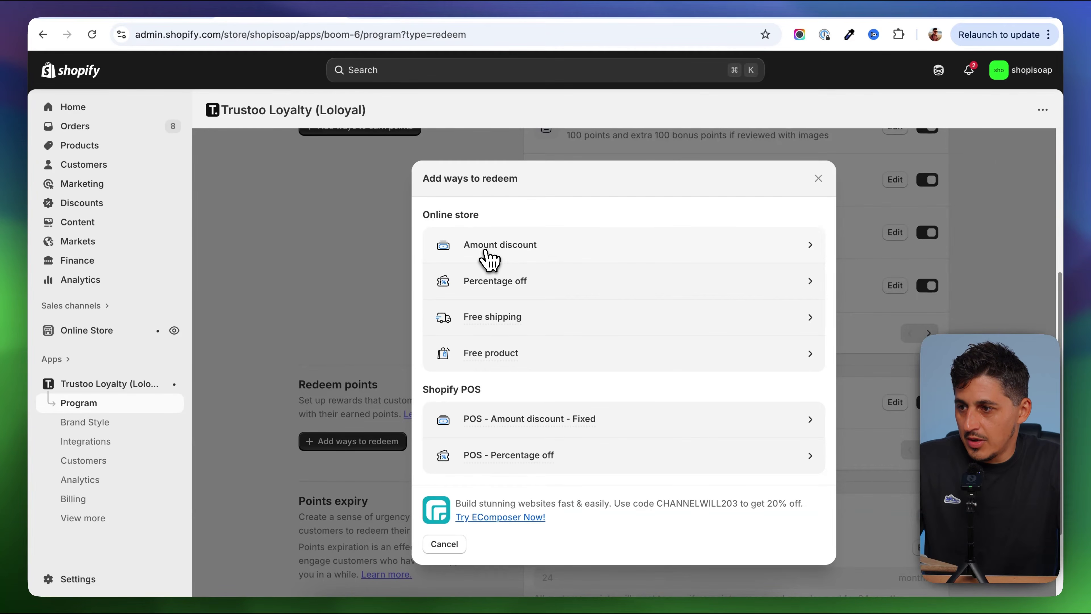
left_click(489, 255)
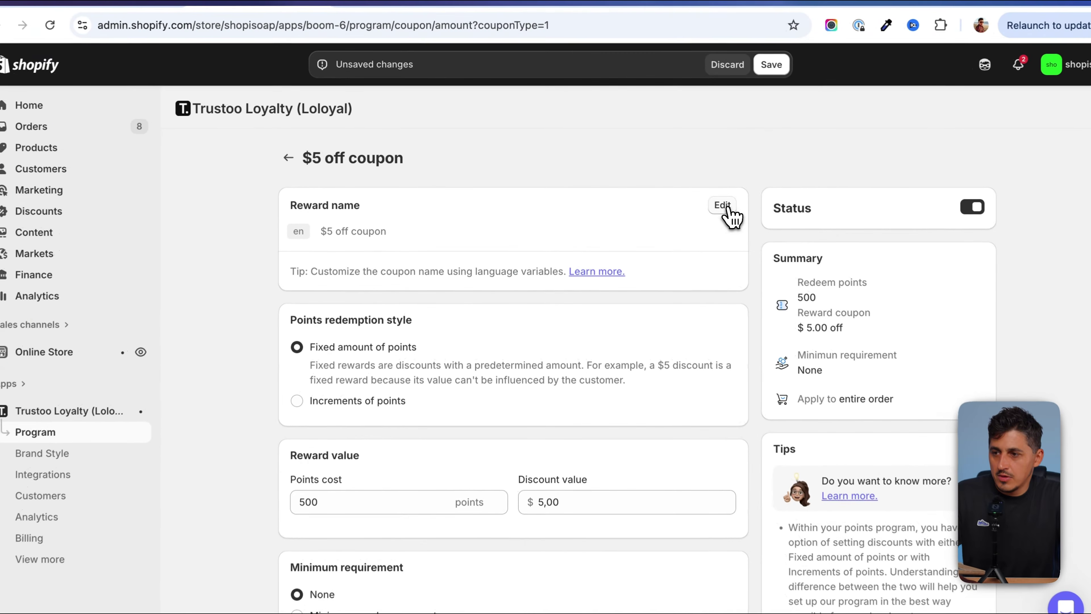
left_click(699, 200)
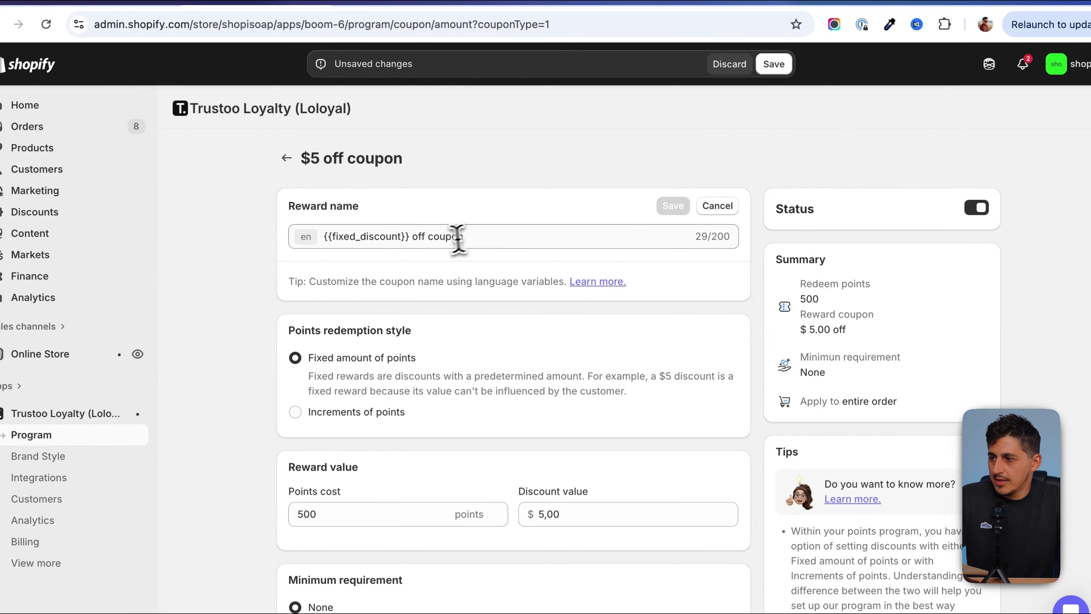
left_click(411, 237)
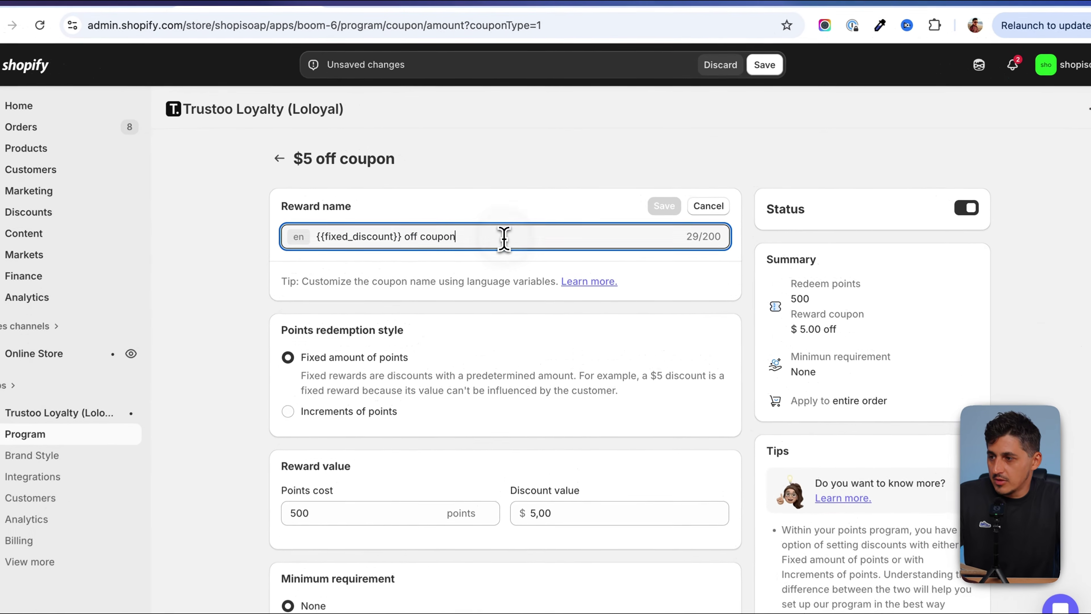
left_click(507, 225)
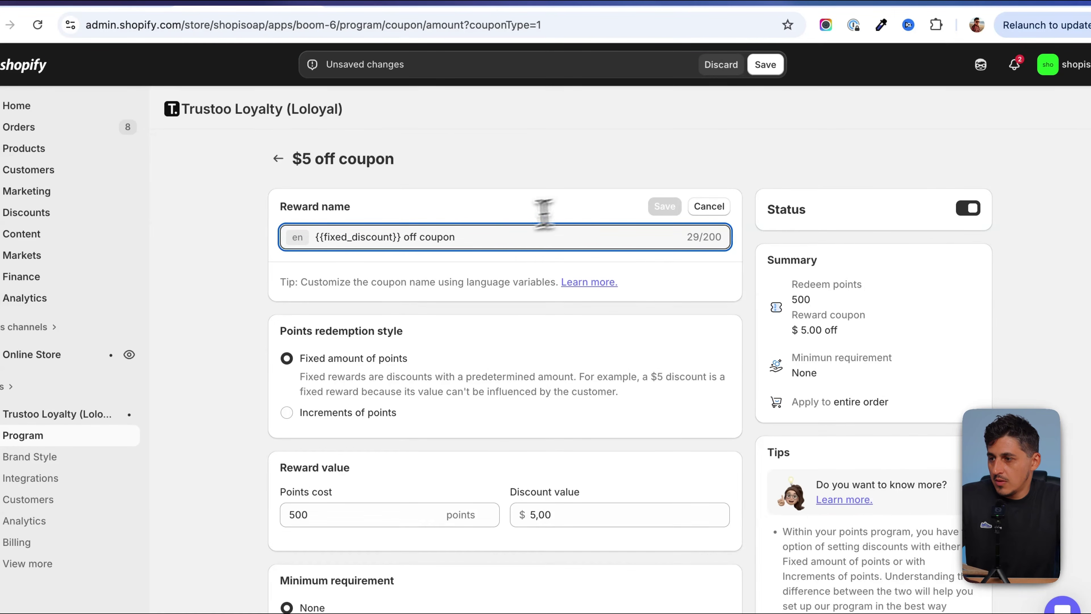
left_click_drag(406, 237, 493, 238)
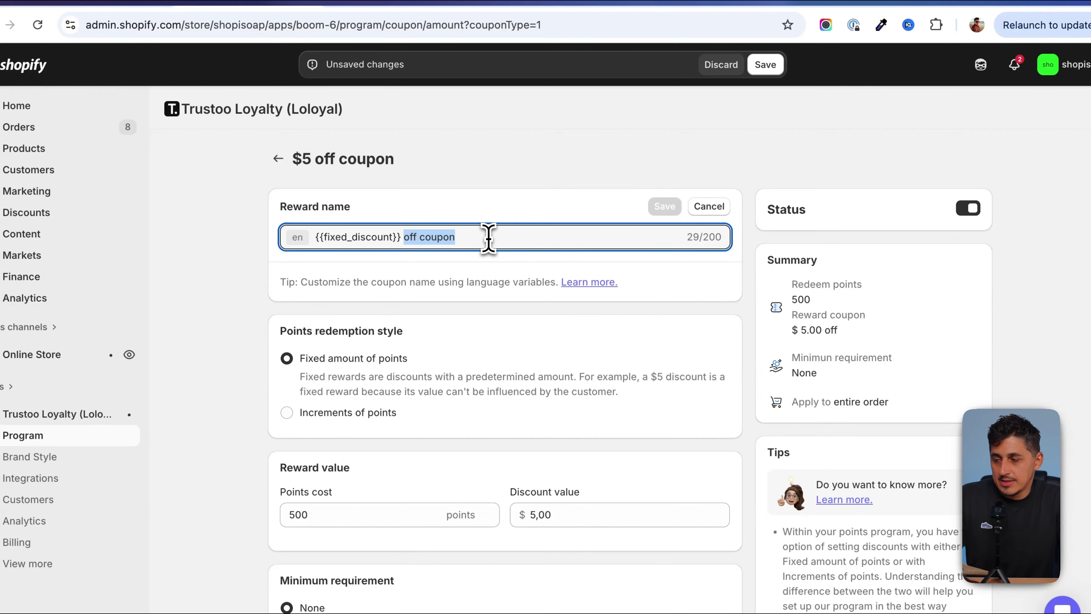
left_click(708, 206)
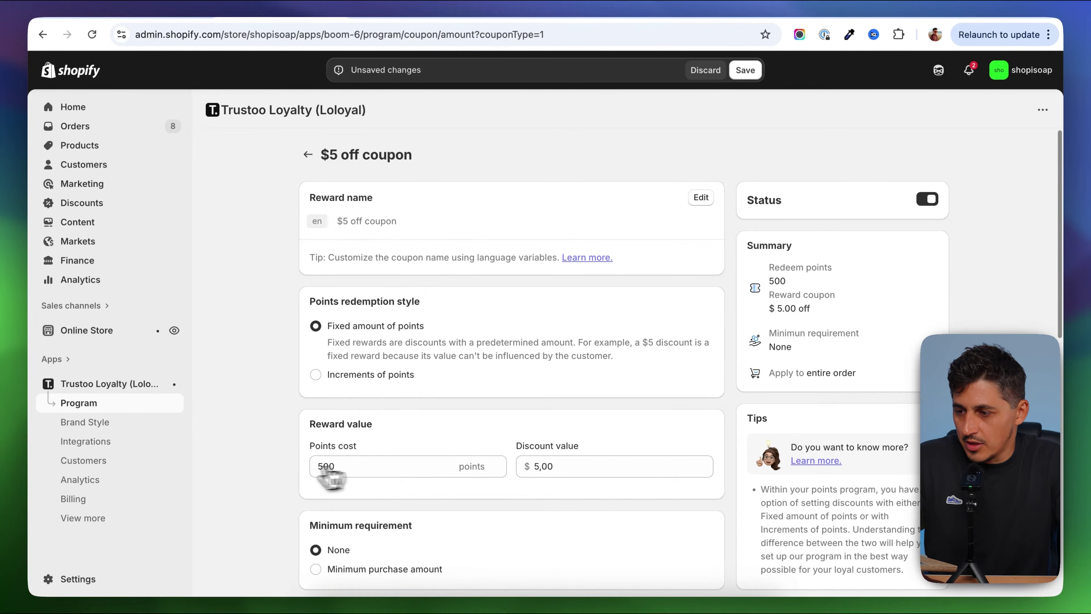
Try a minimum purchase amount of $10 on the $5 off coupon and return the requirement to None
scroll(533, 470, "down", 3)
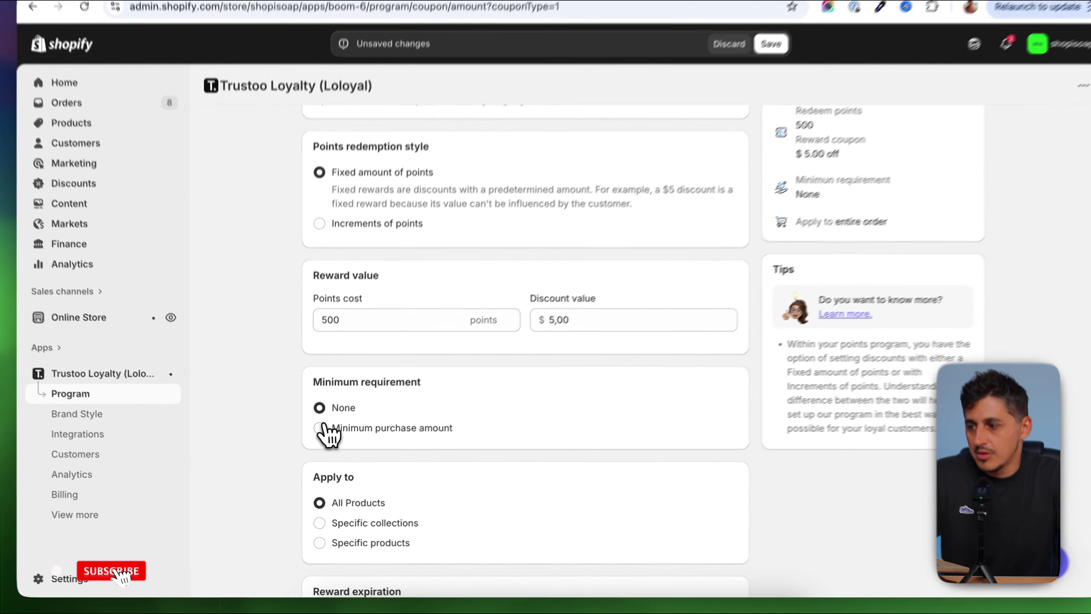
left_click(316, 436)
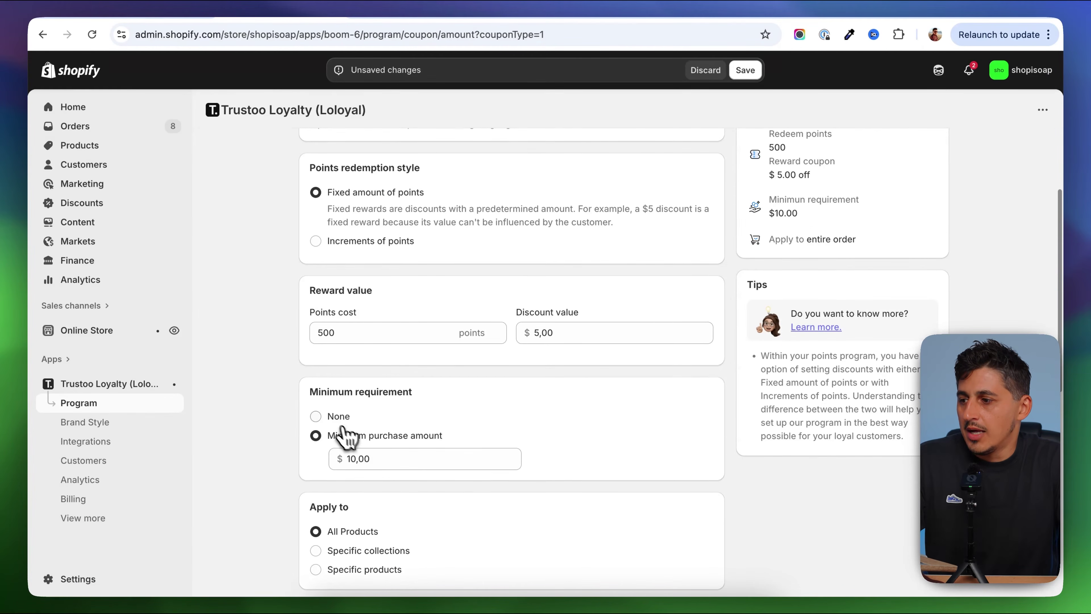
left_click(315, 416)
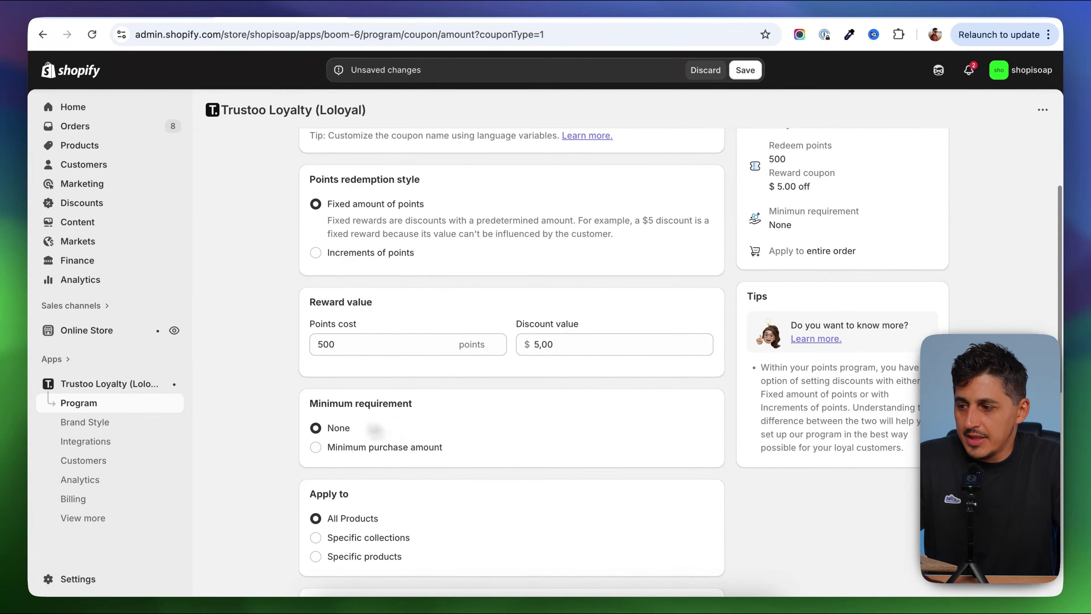
Try the reward expiration option on the $5 off coupon and switch it back off
scroll(430, 408, "down", 3)
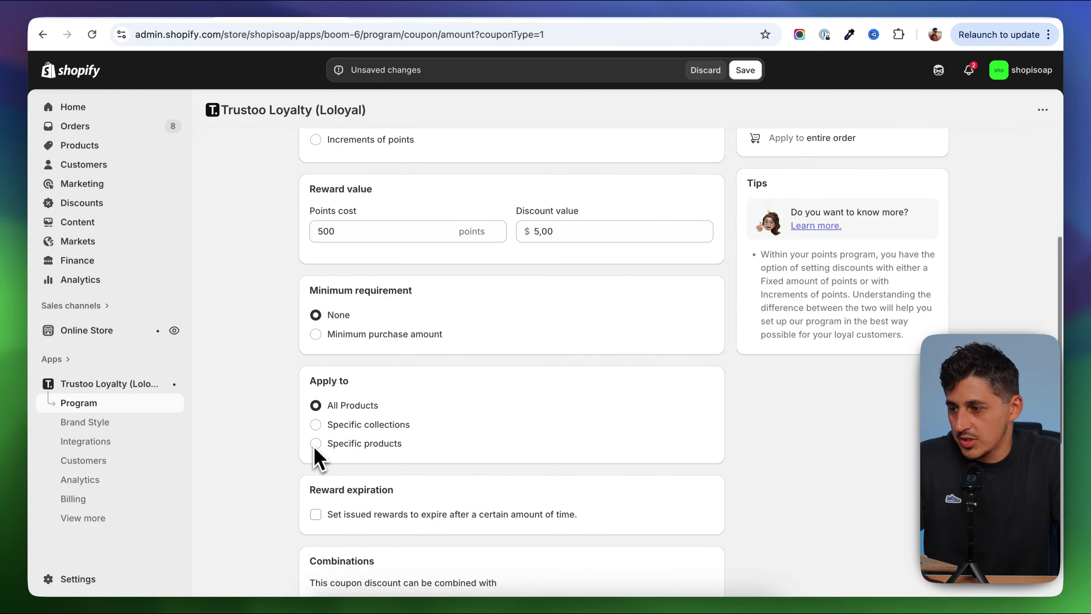
scroll(285, 458, "down", 3)
scroll(283, 430, "up", 1)
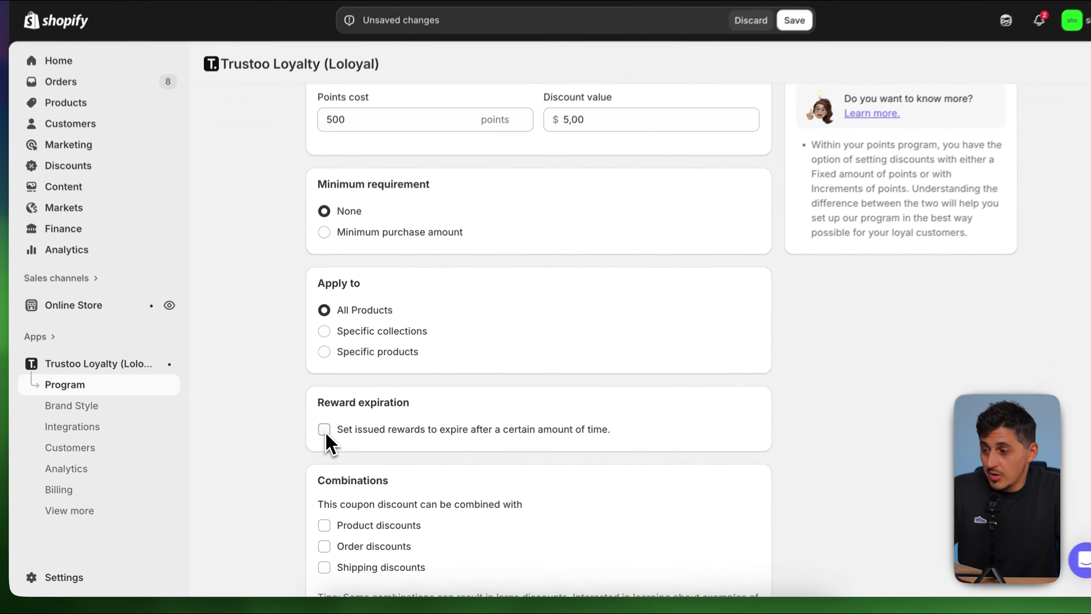
left_click(316, 443)
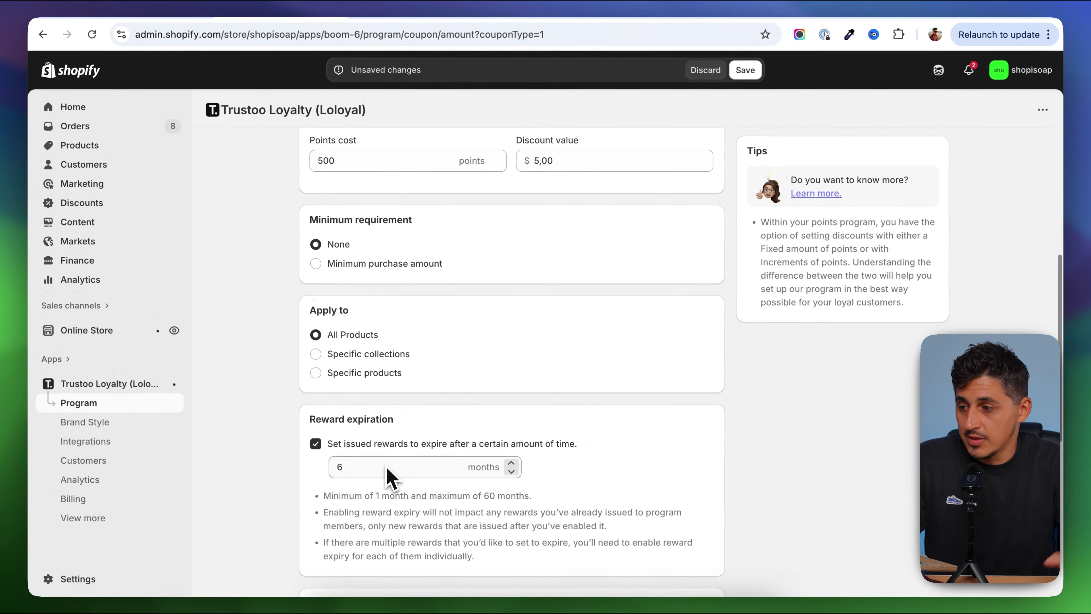
left_click(326, 426)
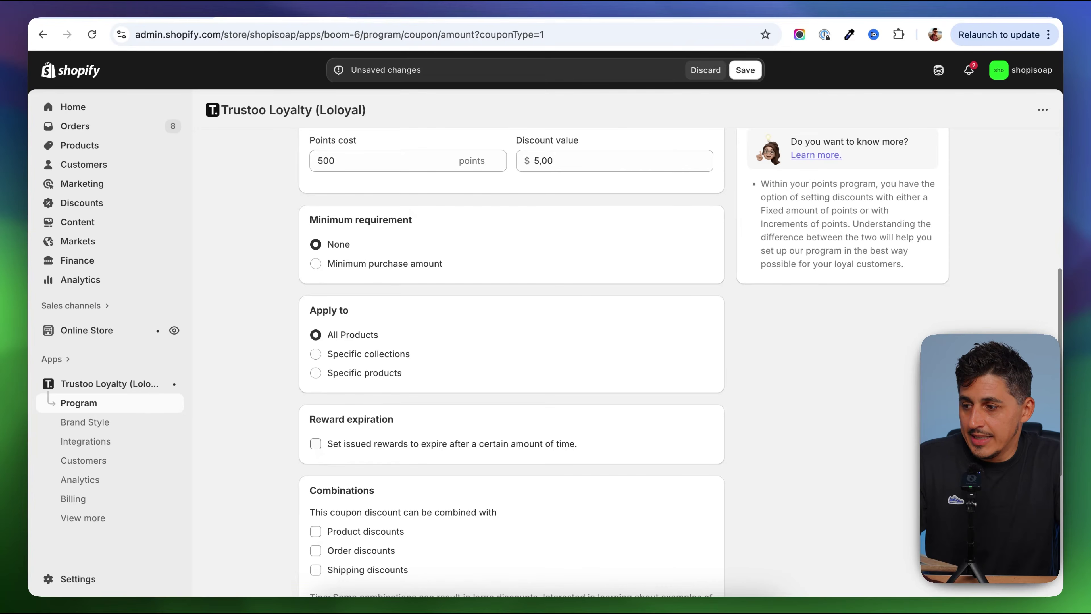
Allow the $5 off coupon to be combined with product, order and shipping discounts, and save the reward
scroll(301, 460, "down", 3)
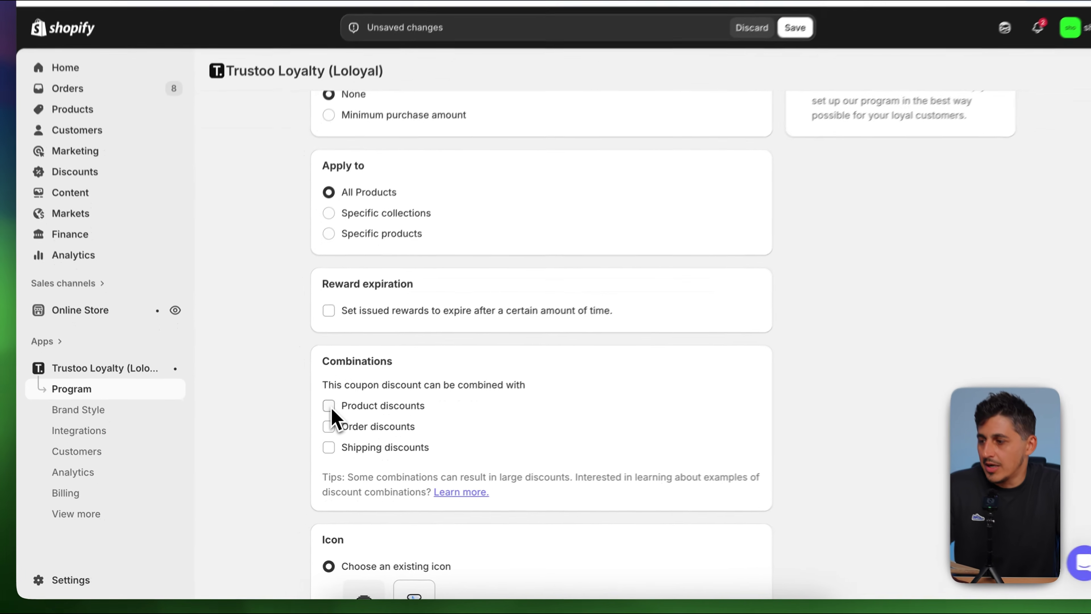
left_click(334, 419)
left_click(322, 438)
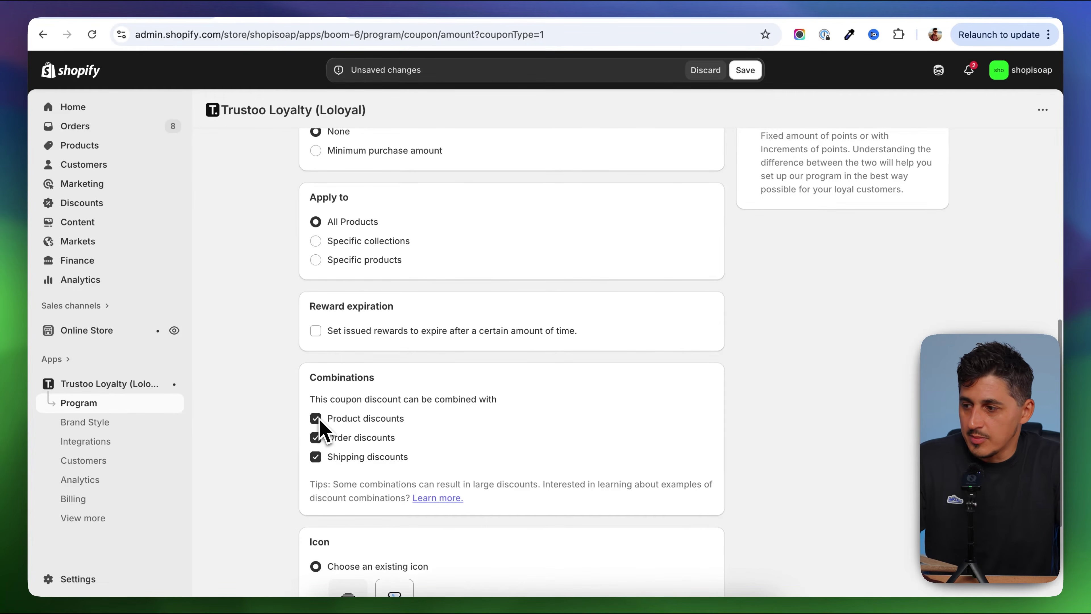
scroll(309, 428, "up", 1)
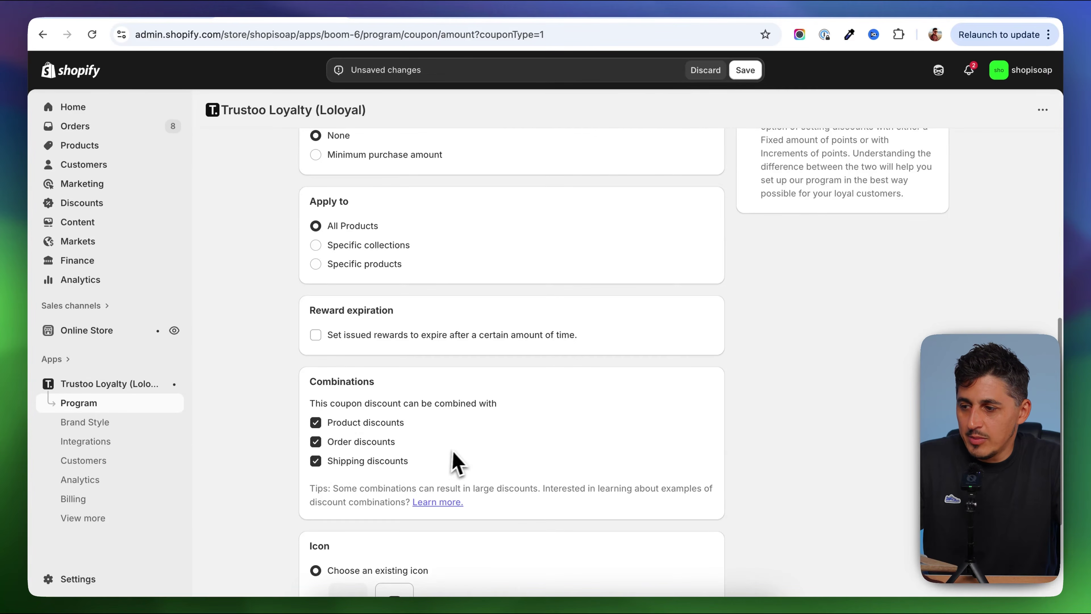
scroll(452, 450, "up", 5)
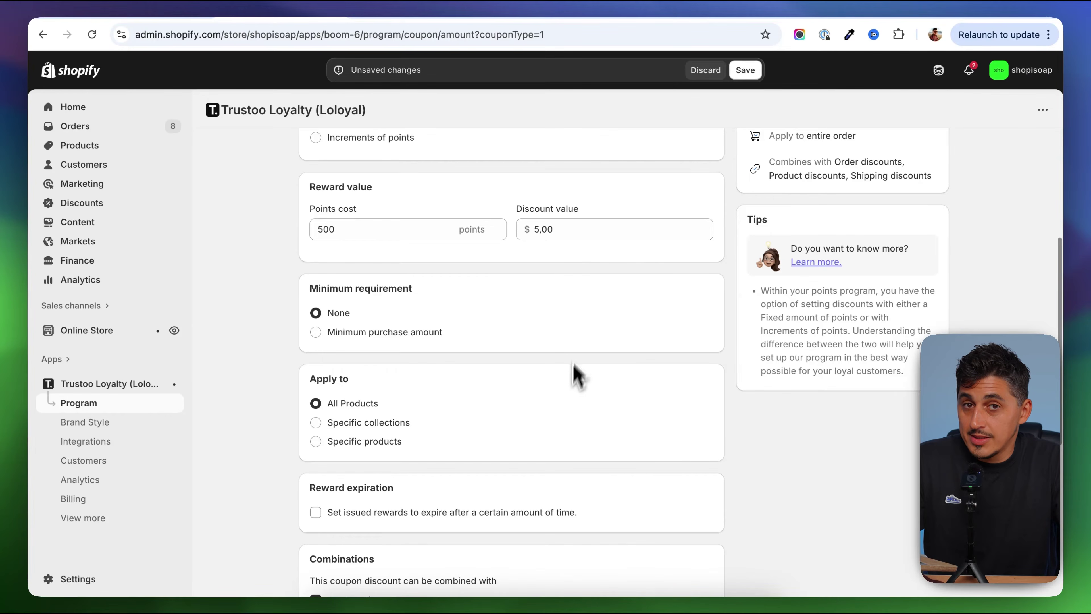
scroll(577, 376, "down", 7)
scroll(463, 447, "down", 3)
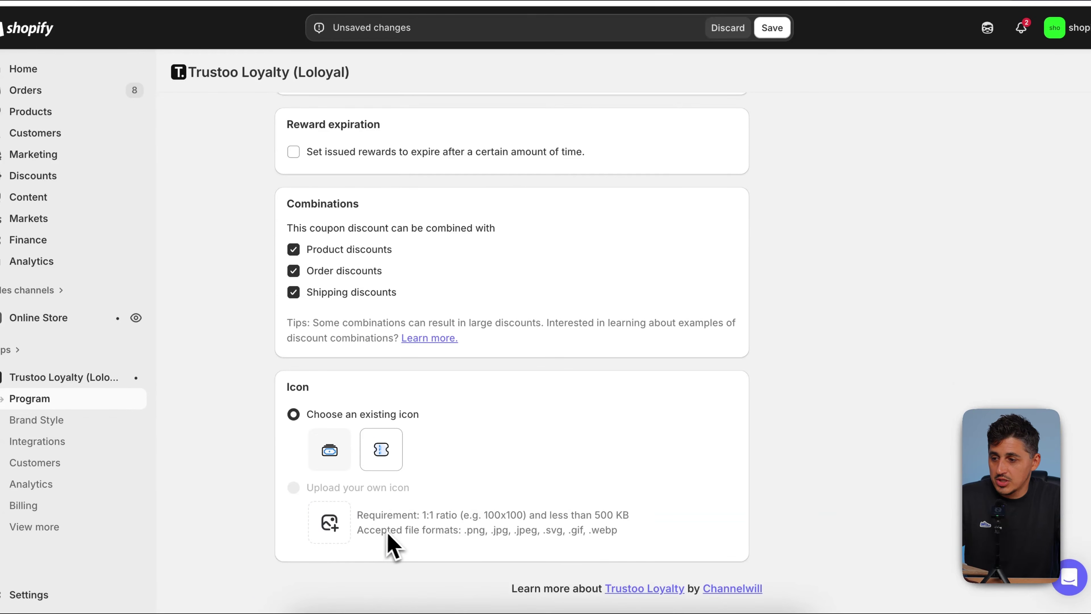
scroll(767, 346, "up", 15)
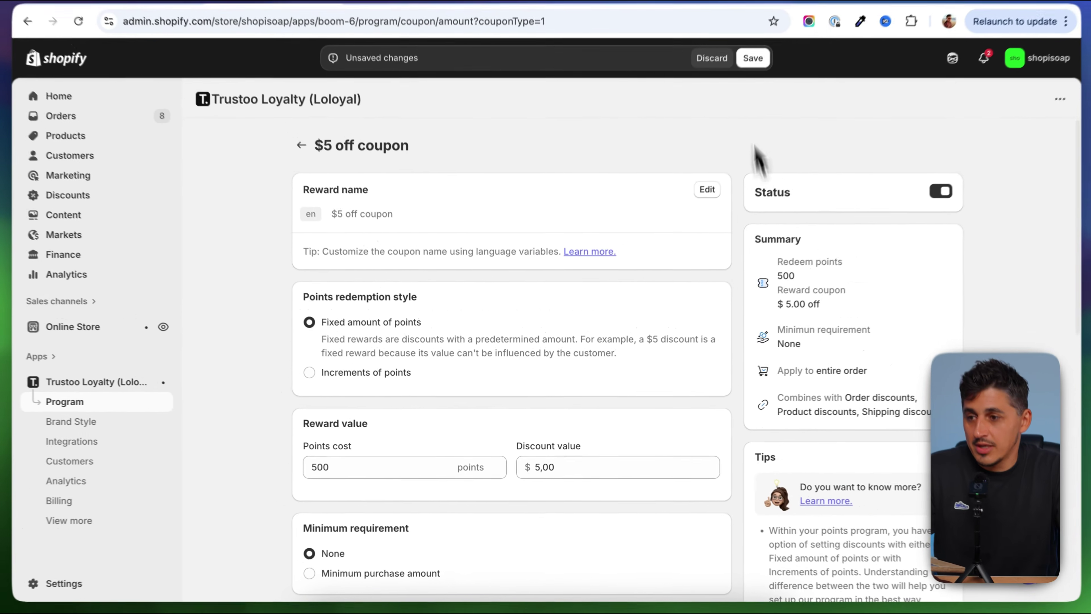
left_click(772, 27)
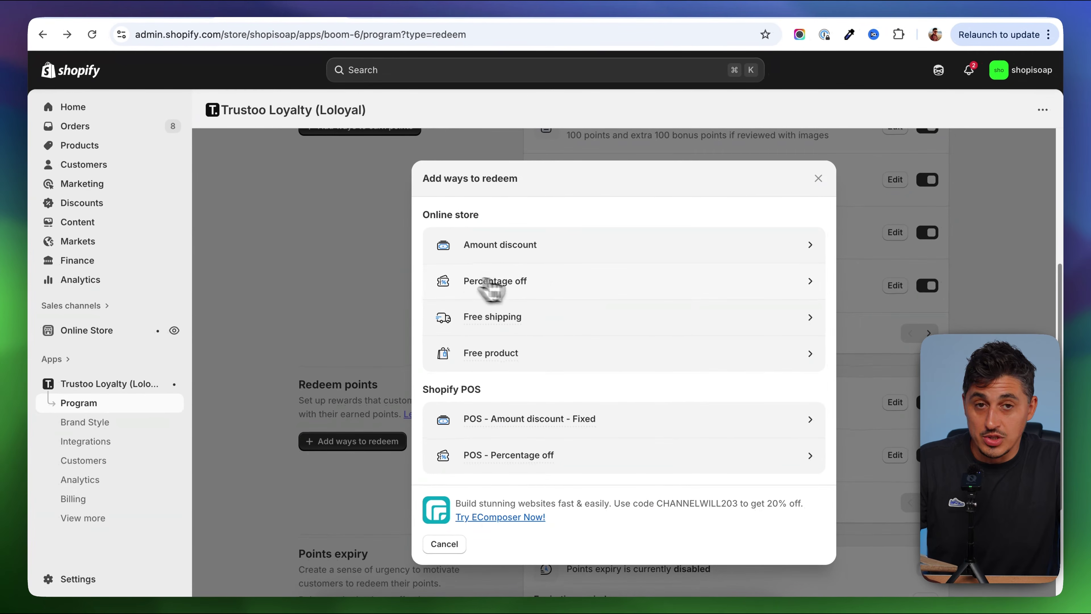
Choose percentage off as a way to redeem and examine its reward name template, cancelling the name edit
left_click(549, 287)
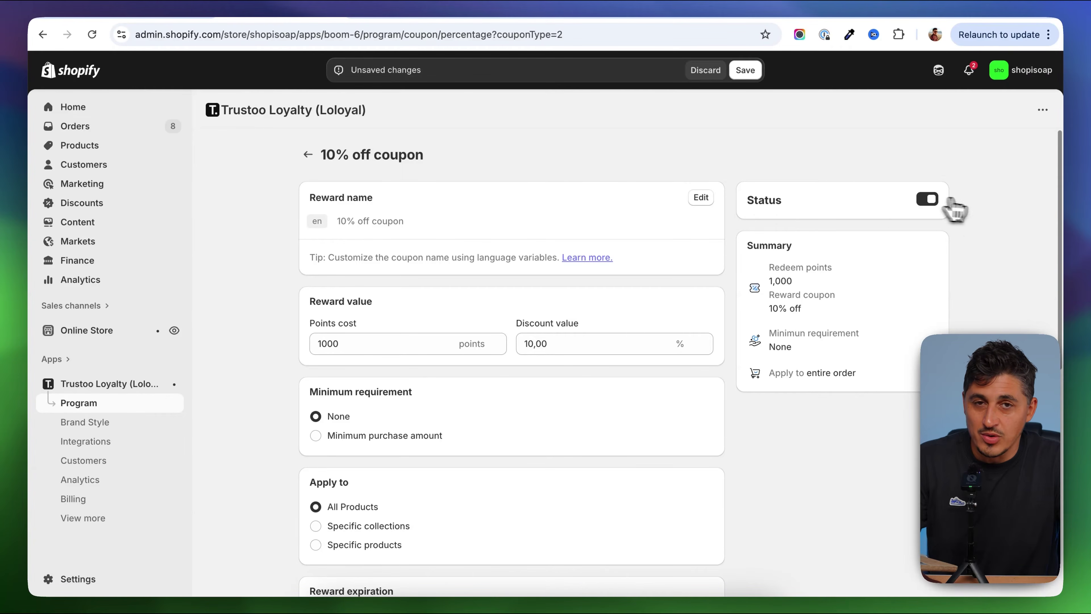
left_click(932, 203)
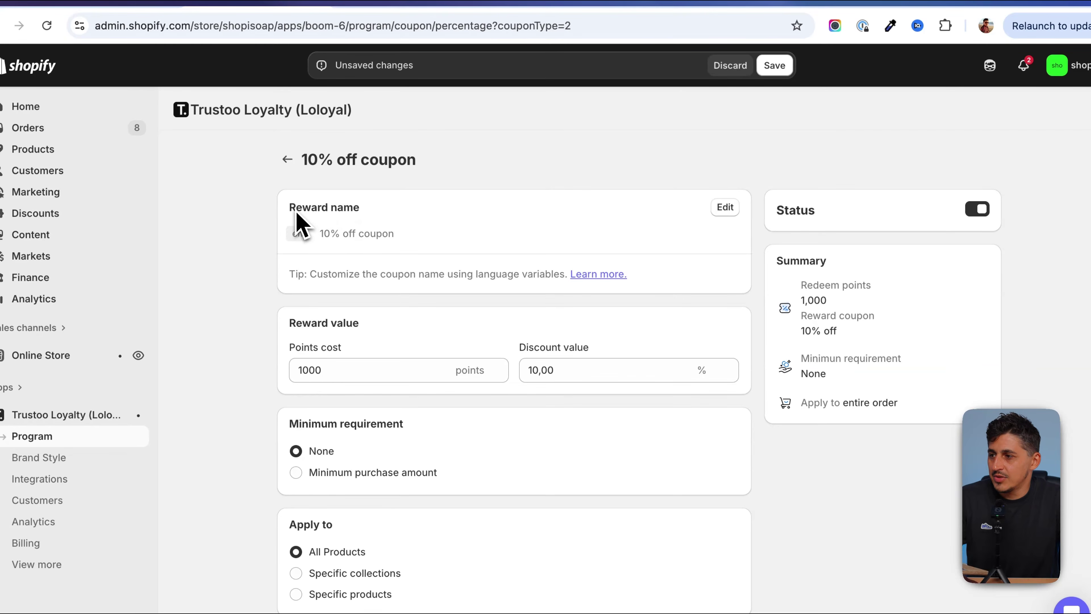
left_click(725, 208)
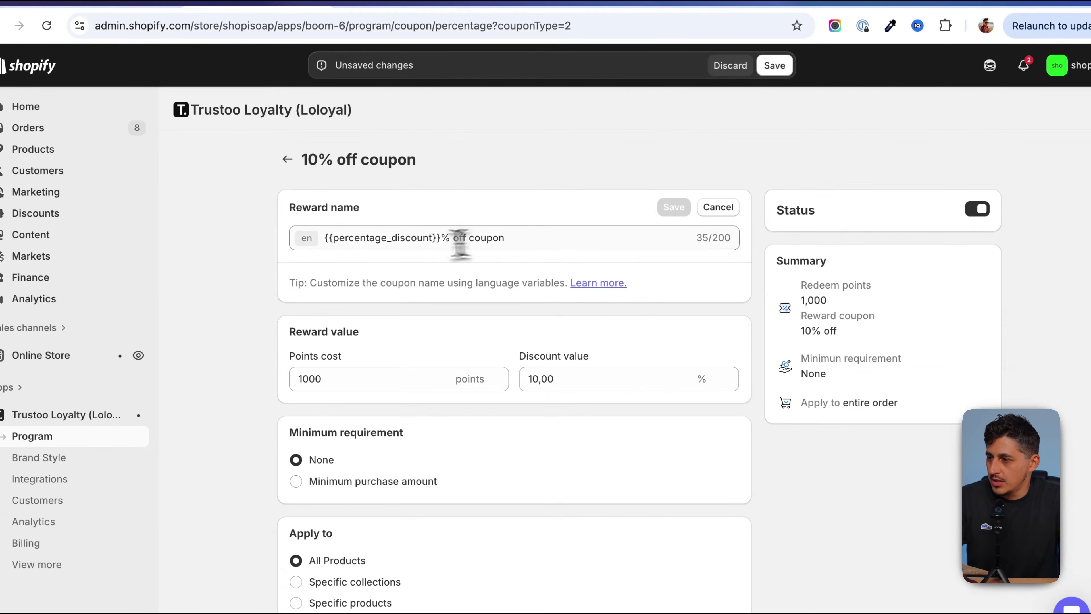
left_click_drag(442, 238, 338, 240)
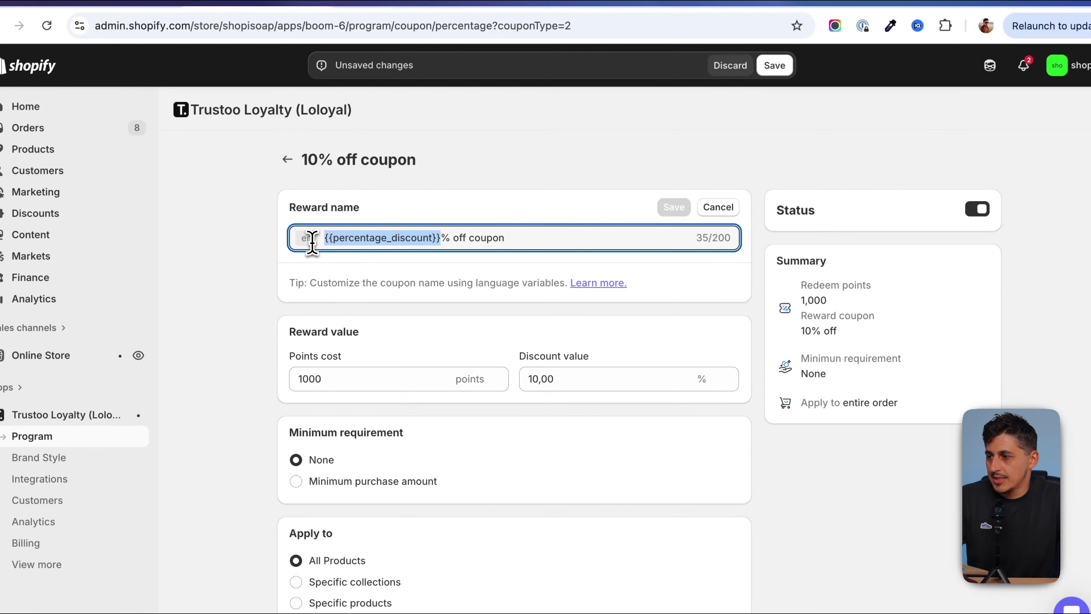
left_click_drag(552, 237, 451, 238)
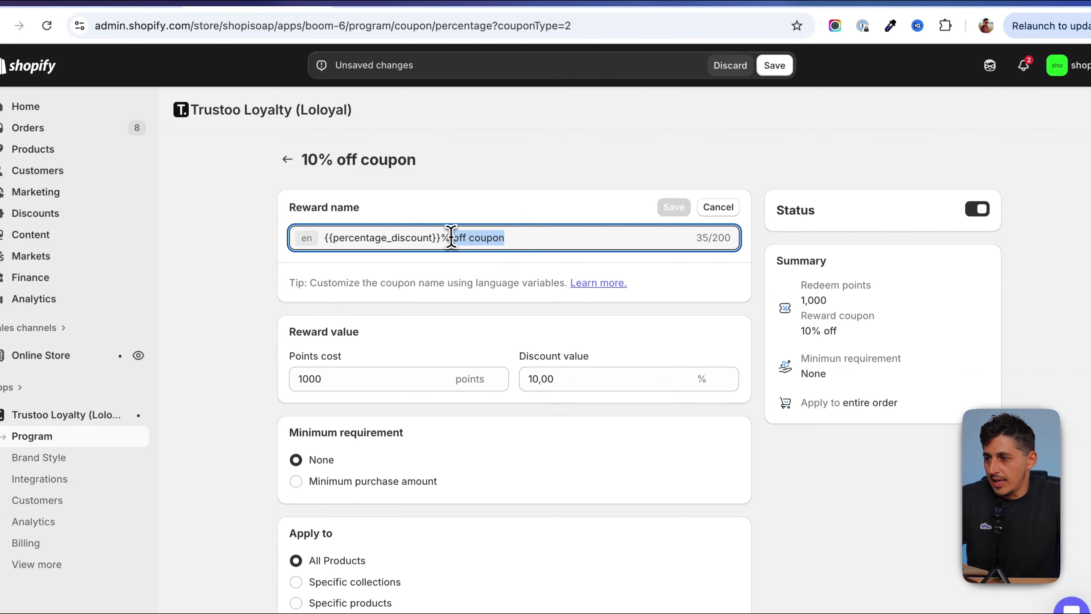
left_click(718, 207)
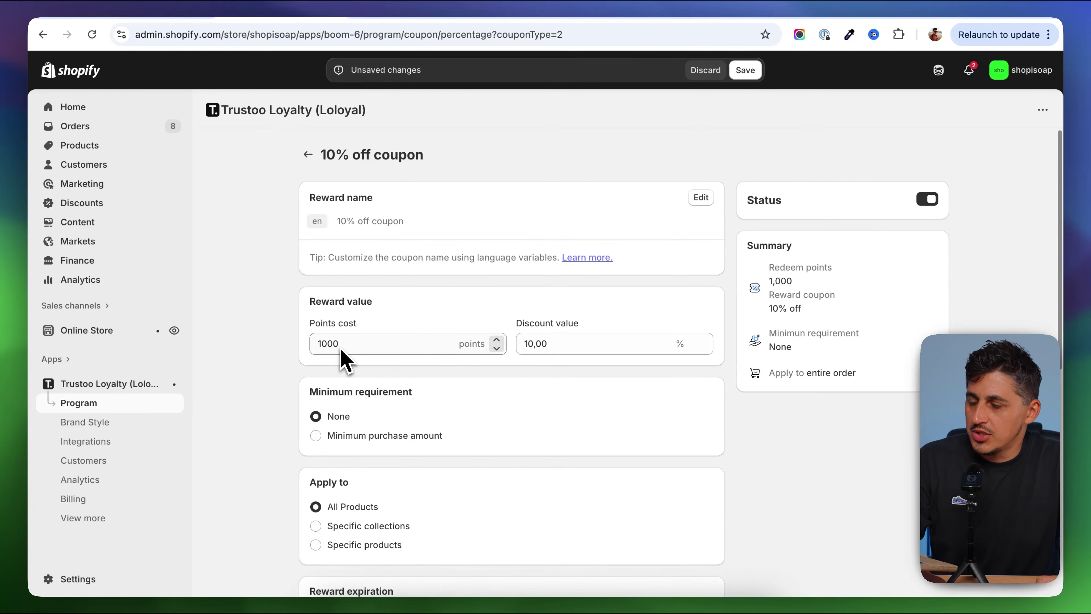
Save the 10% off coupon at 1000 points, keeping no minimum requirement, all products and no discount combinations
scroll(279, 391, "down", 2)
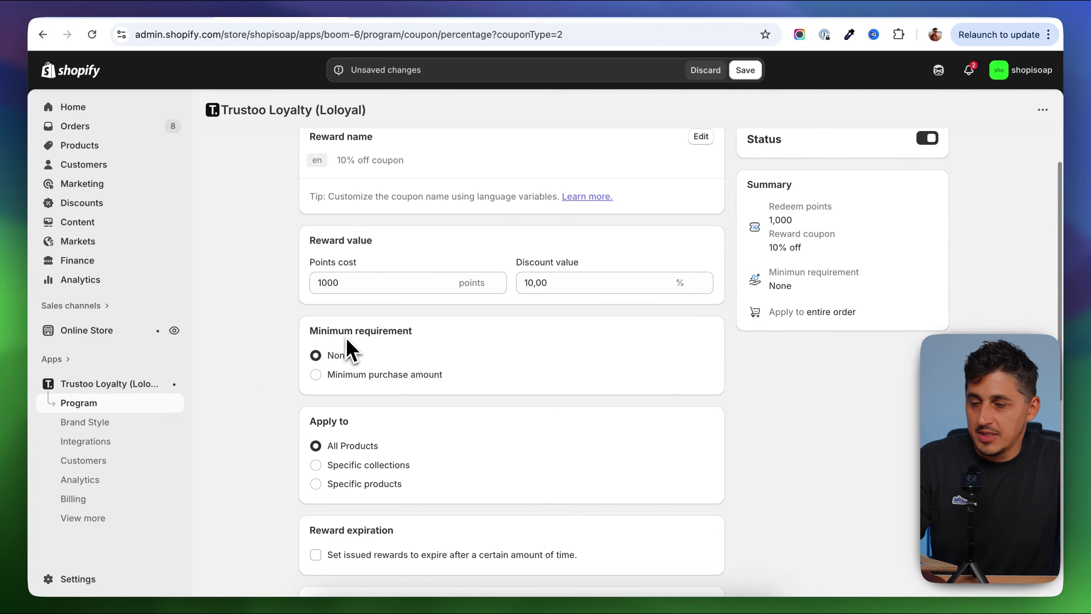
scroll(400, 353, "down", 4)
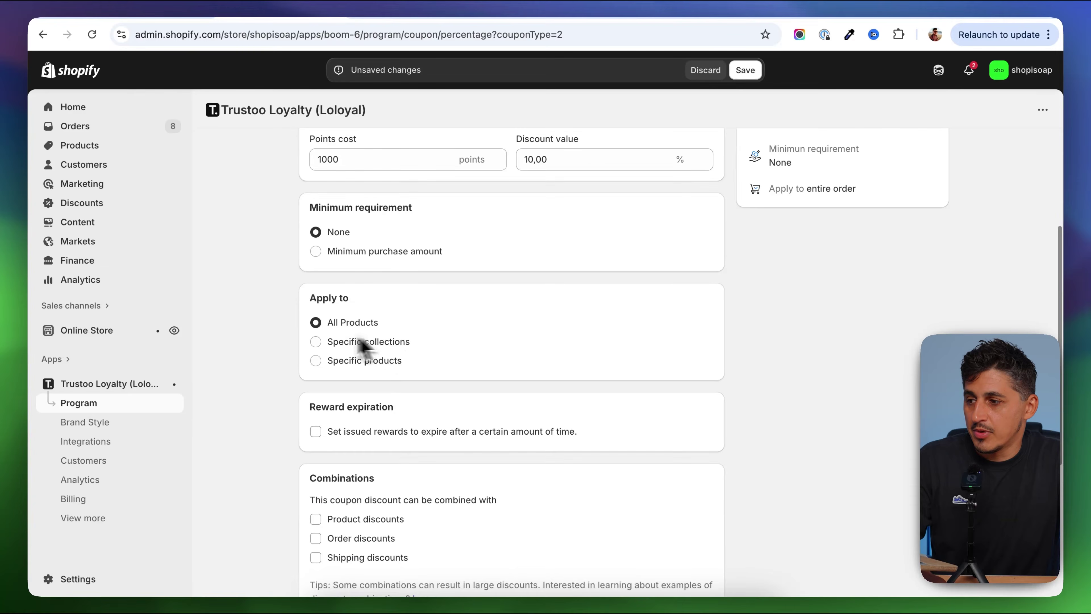
scroll(275, 374, "down", 1)
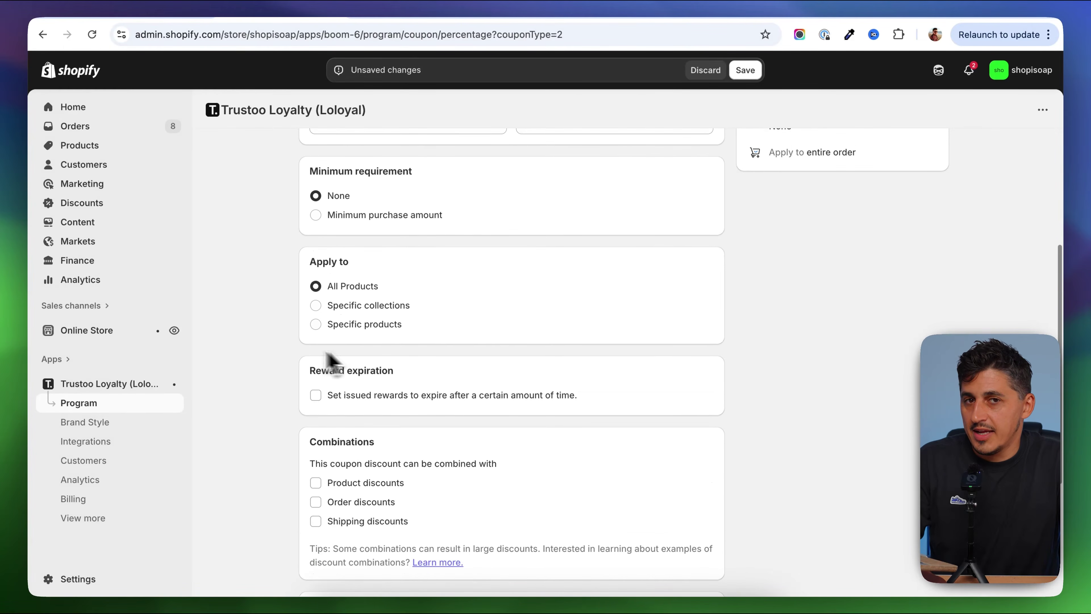
scroll(268, 441, "down", 3)
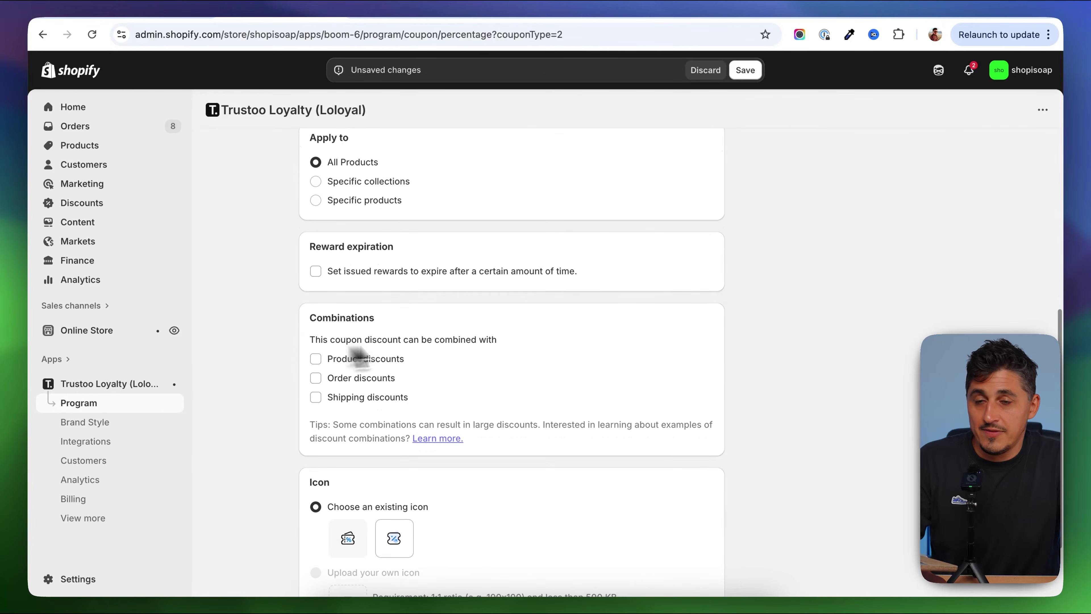
scroll(292, 451, "up", 9)
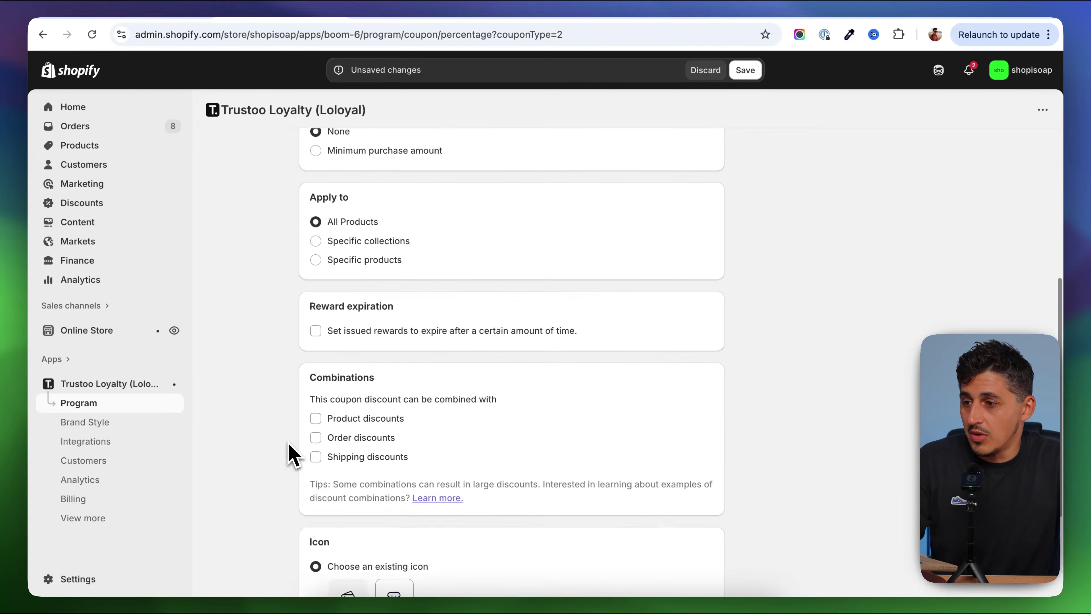
left_click(747, 71)
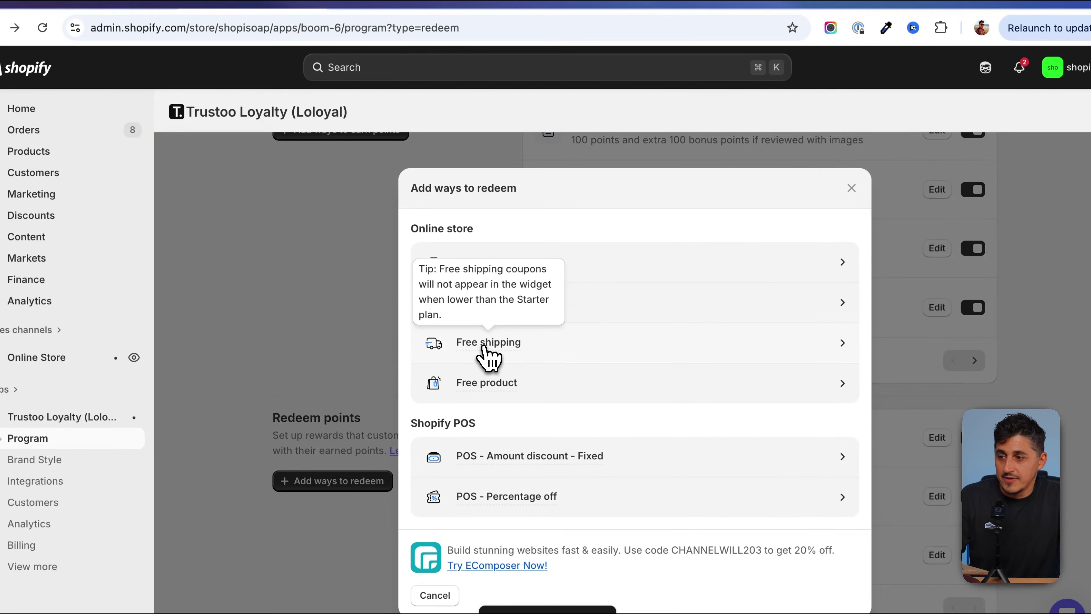
Examine the free shipping coupon settings, leaving without saving, and close the list of ways to redeem
left_click(484, 347)
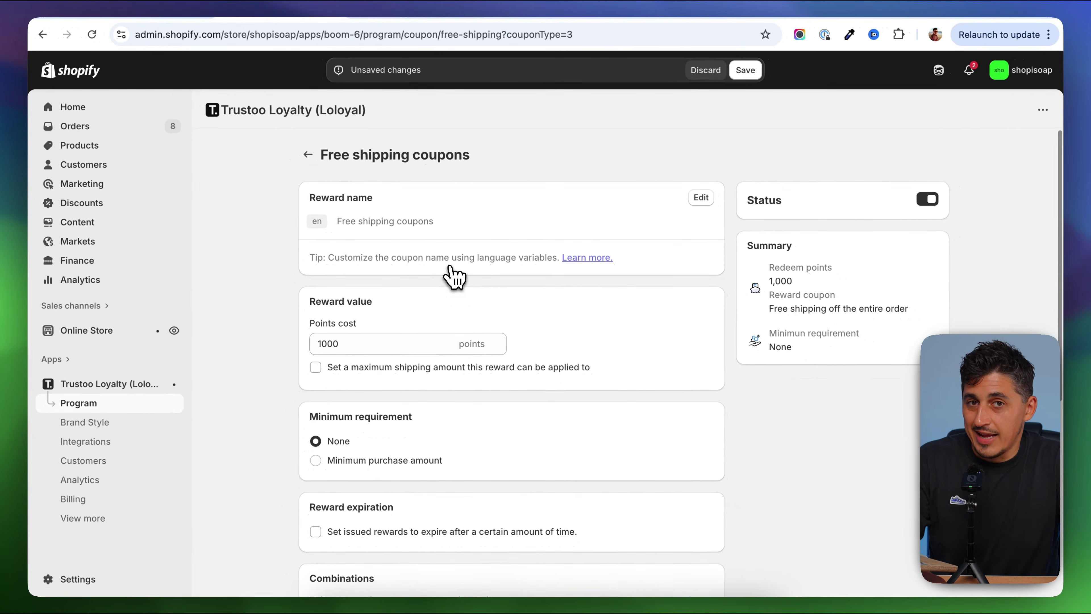
left_click(309, 154)
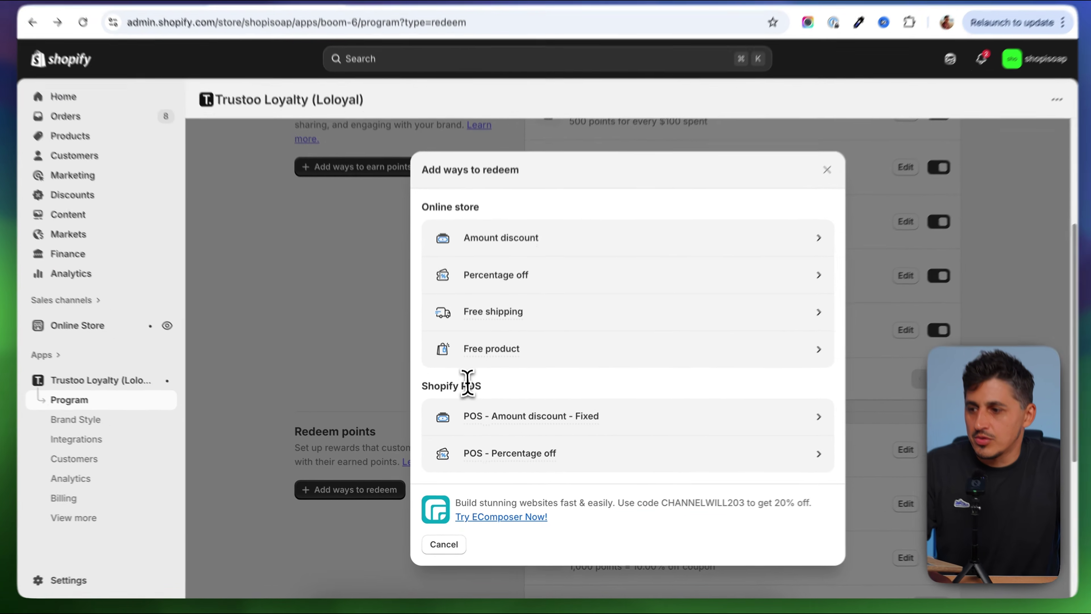
double_click(471, 405)
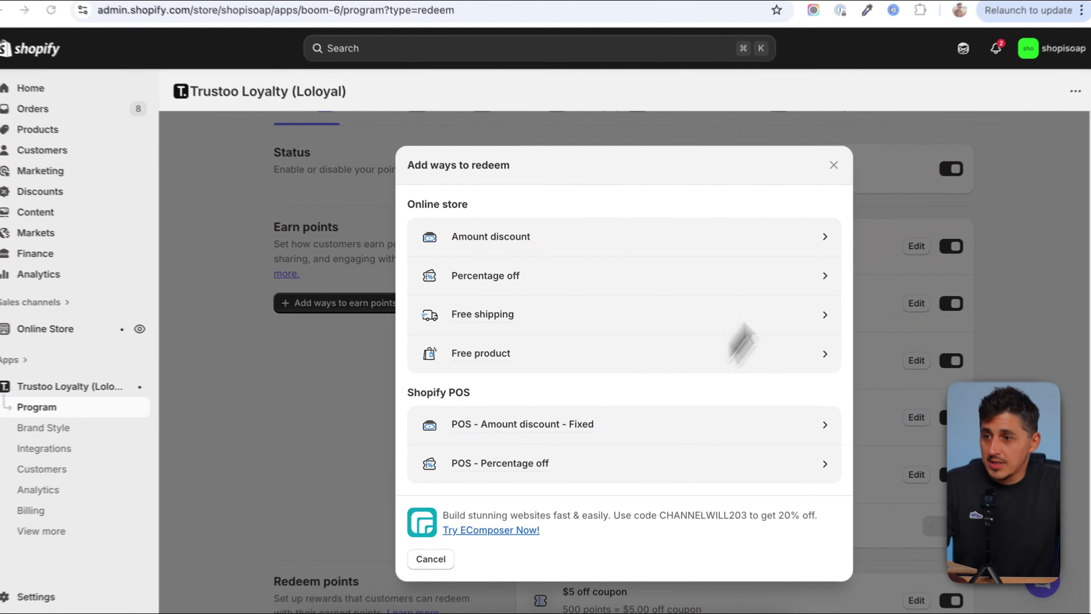
left_click(819, 178)
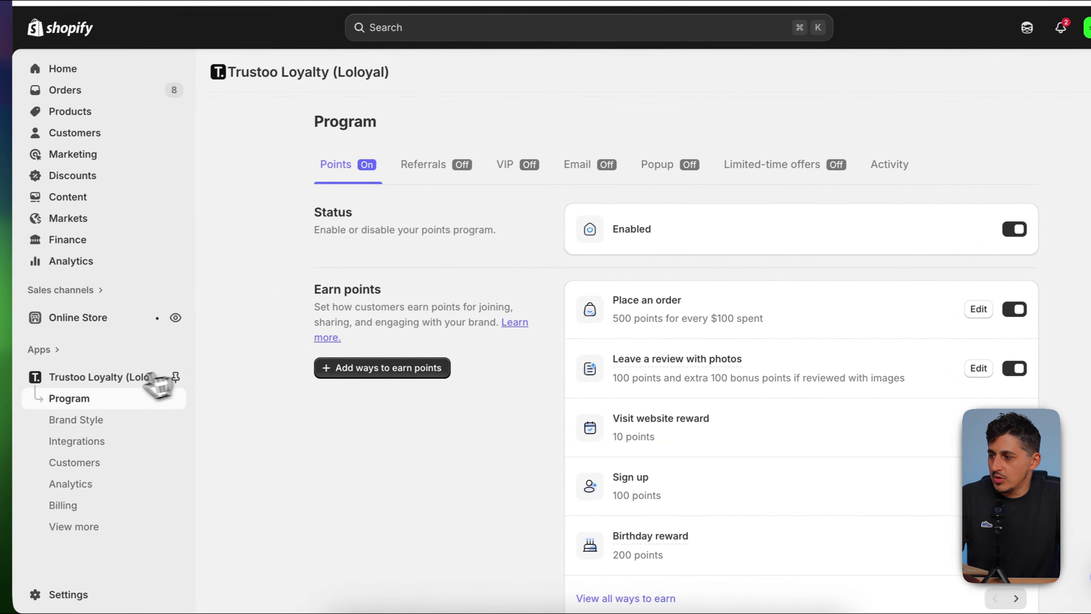
Return to the loyalty app's setup guide, start the referrals setup and enable the referrals program
left_click(150, 377)
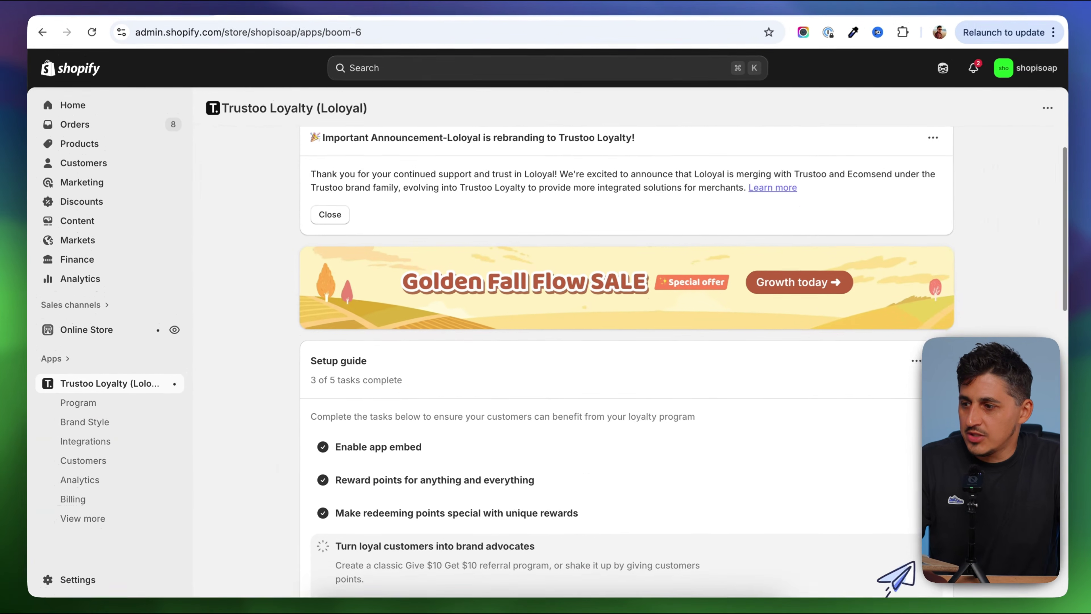
scroll(277, 472, "down", 5)
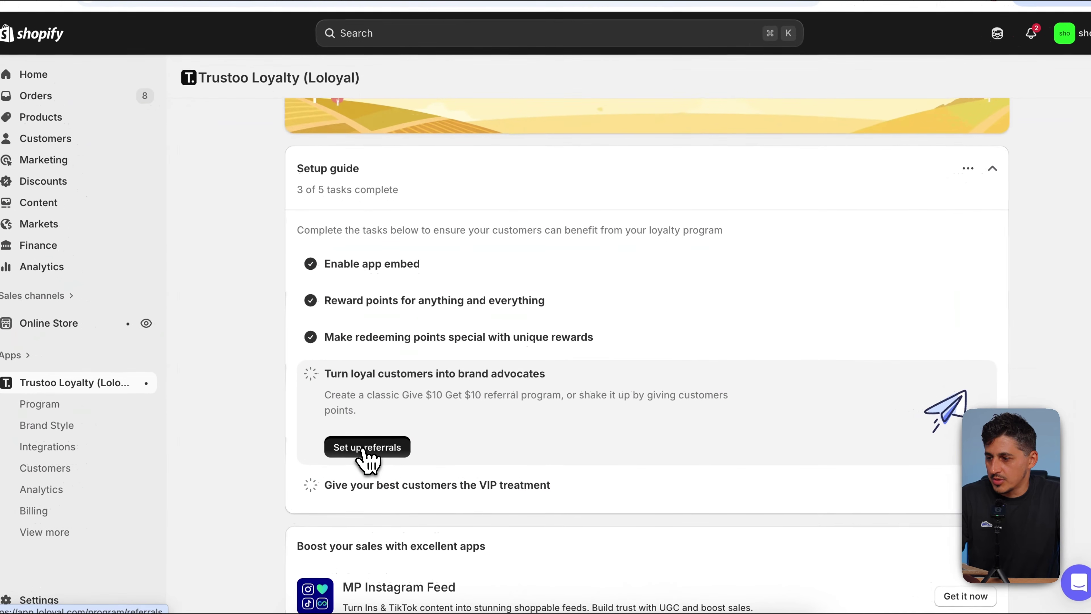
left_click(370, 442)
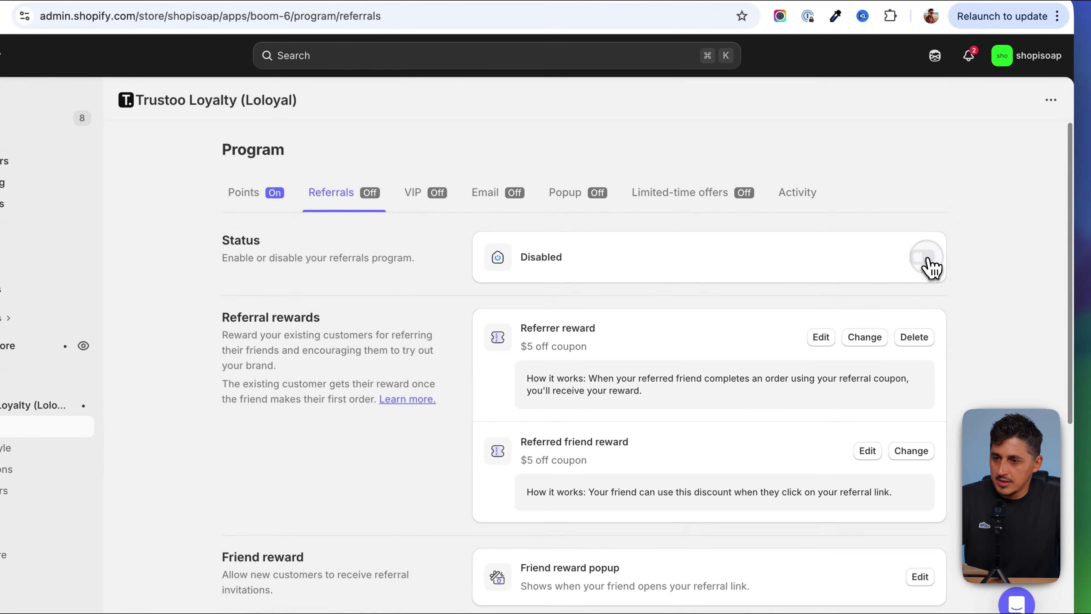
left_click(928, 258)
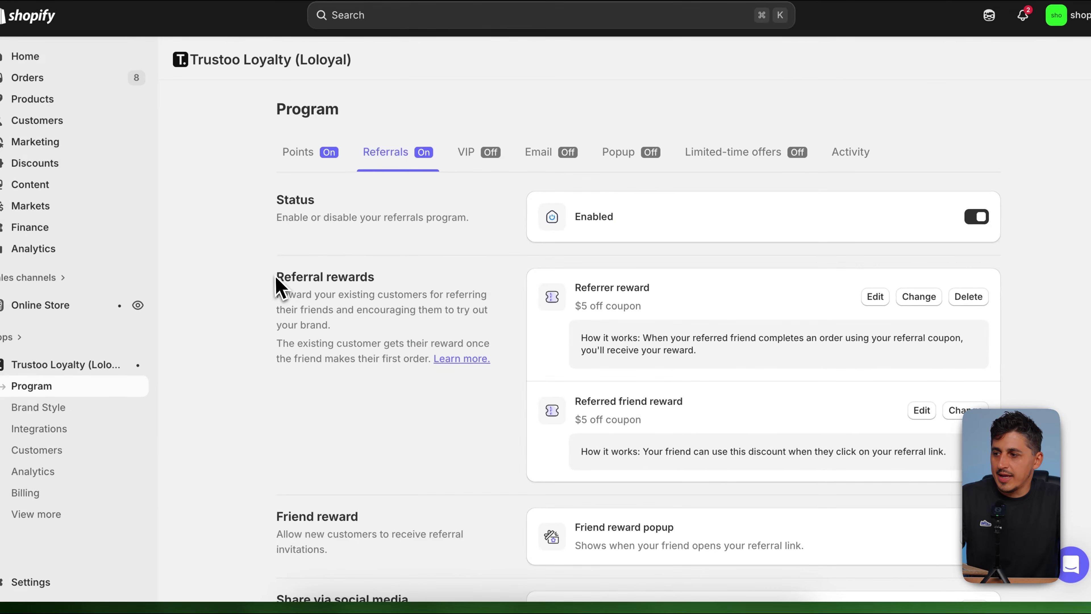
left_click_drag(276, 278, 388, 282)
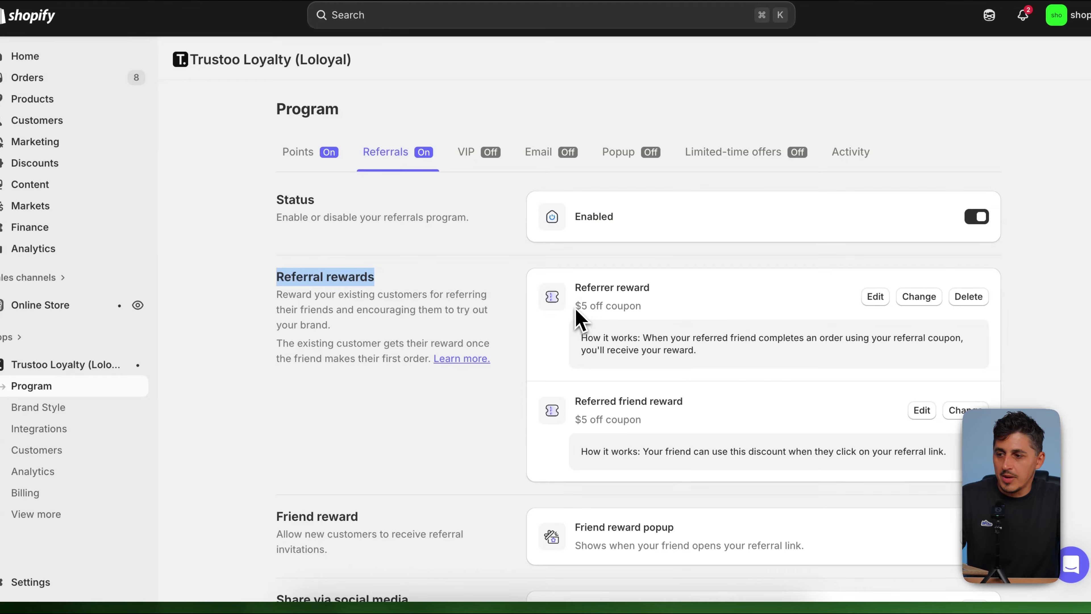
Examine the $5 off coupon settings for the referrer reward and the referred friend reward, returning to the referrals page without changes
left_click_drag(575, 307, 619, 309)
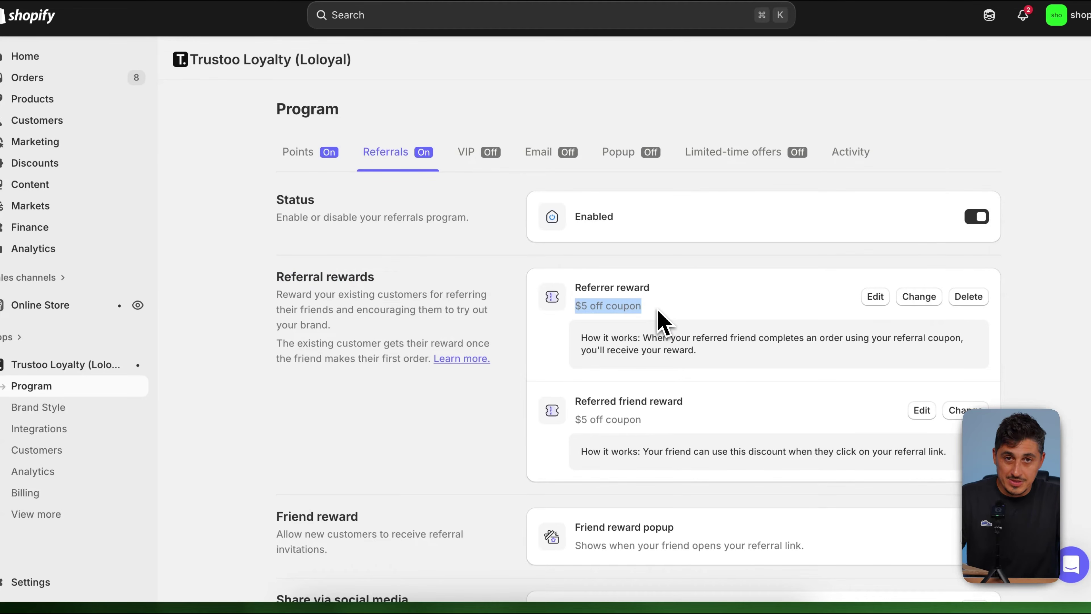
left_click_drag(575, 417, 637, 425)
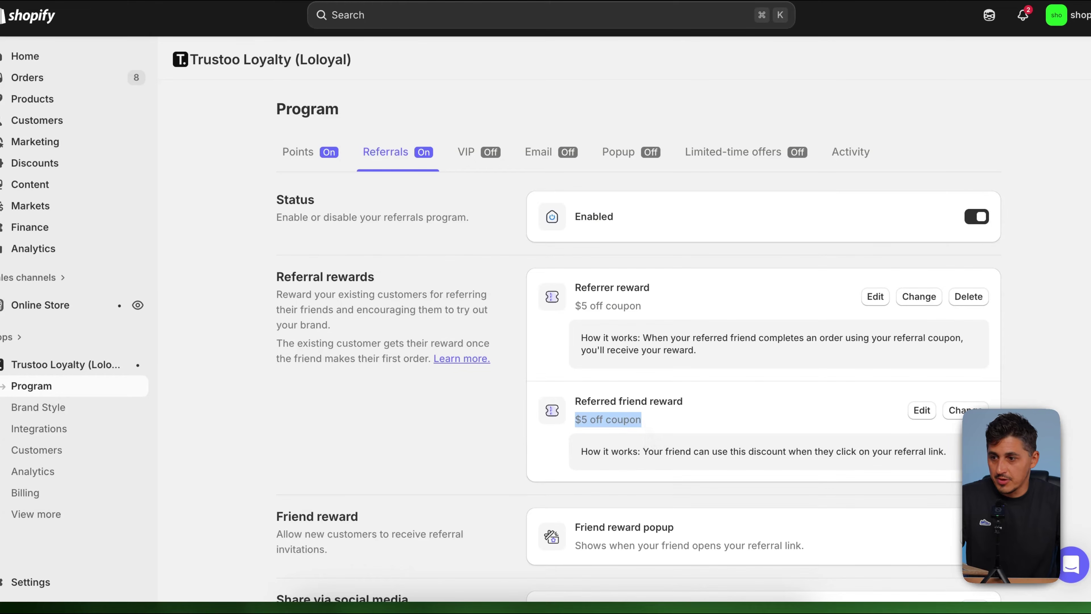
left_click(876, 296)
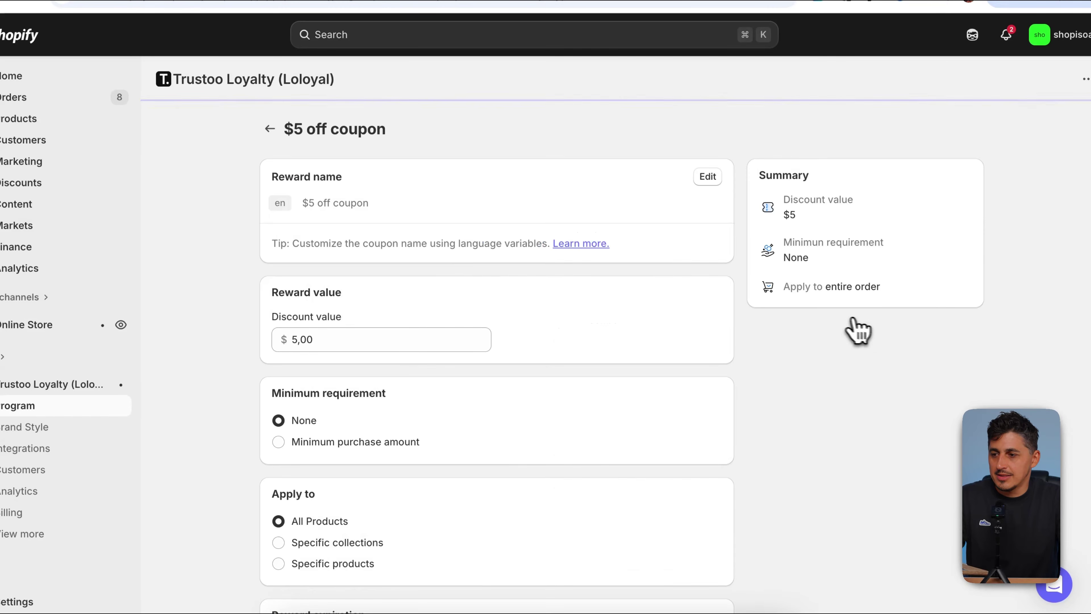
scroll(518, 462, "down", 3)
scroll(518, 462, "up", 3)
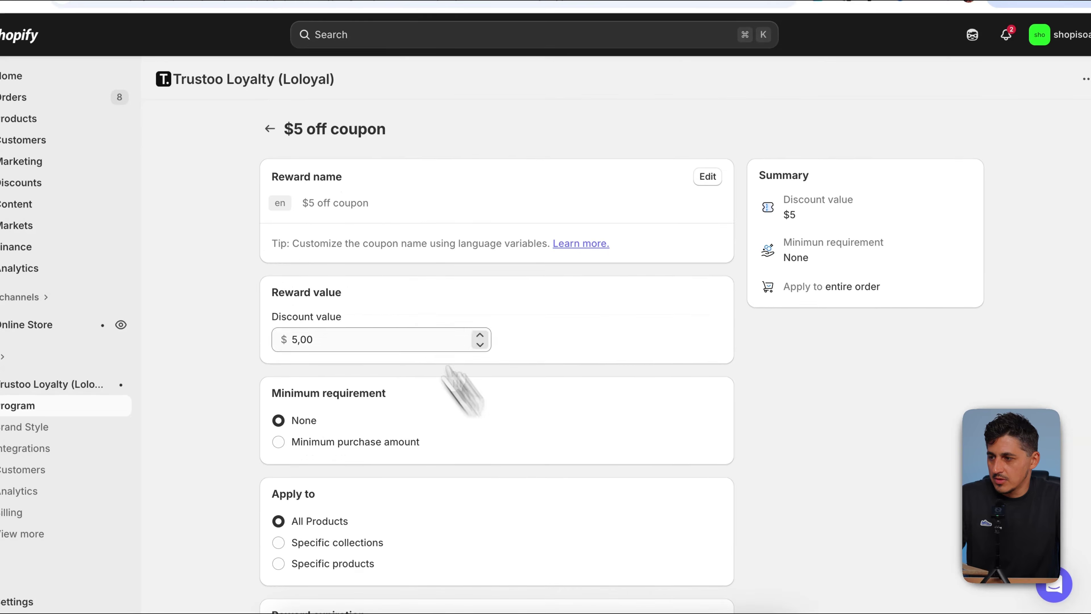
left_click(269, 129)
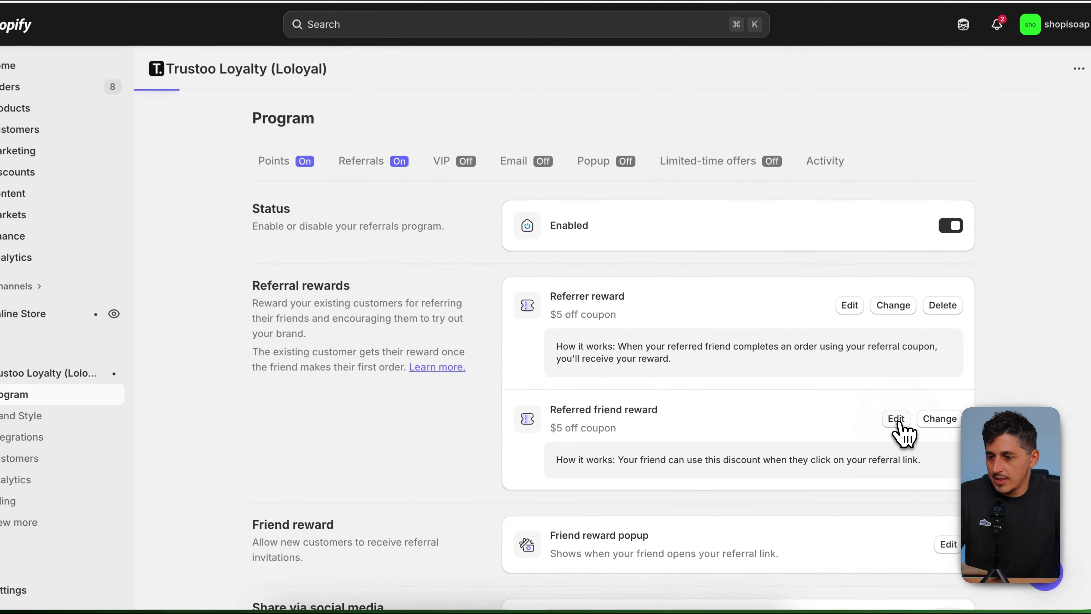
left_click(878, 425)
left_click(261, 117)
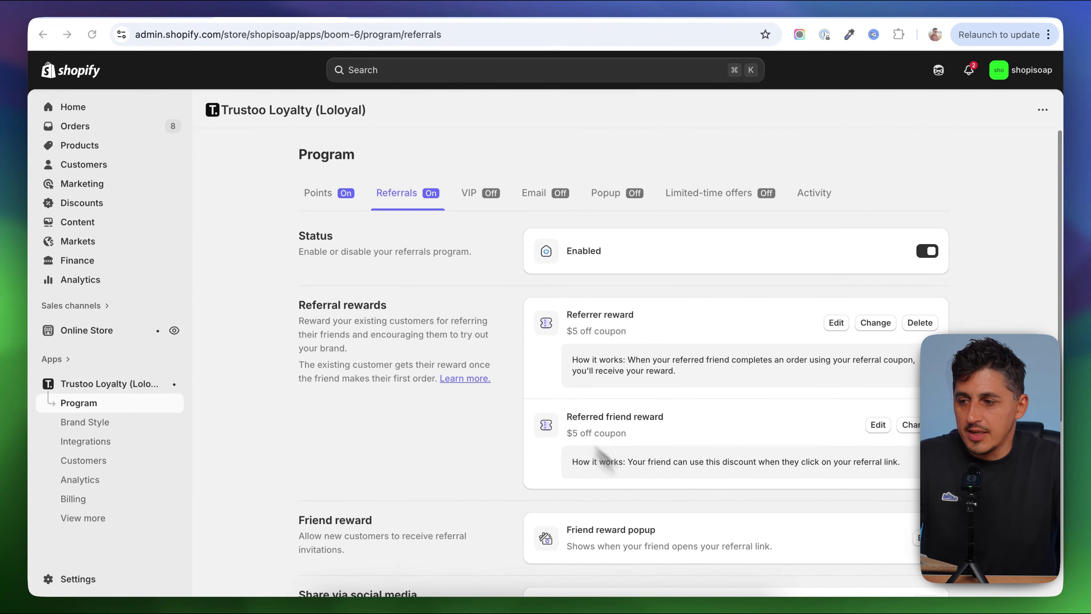
Examine the friend reward popup's design settings, go back without saving, and look over the remaining referral settings
scroll(604, 470, "down", 5)
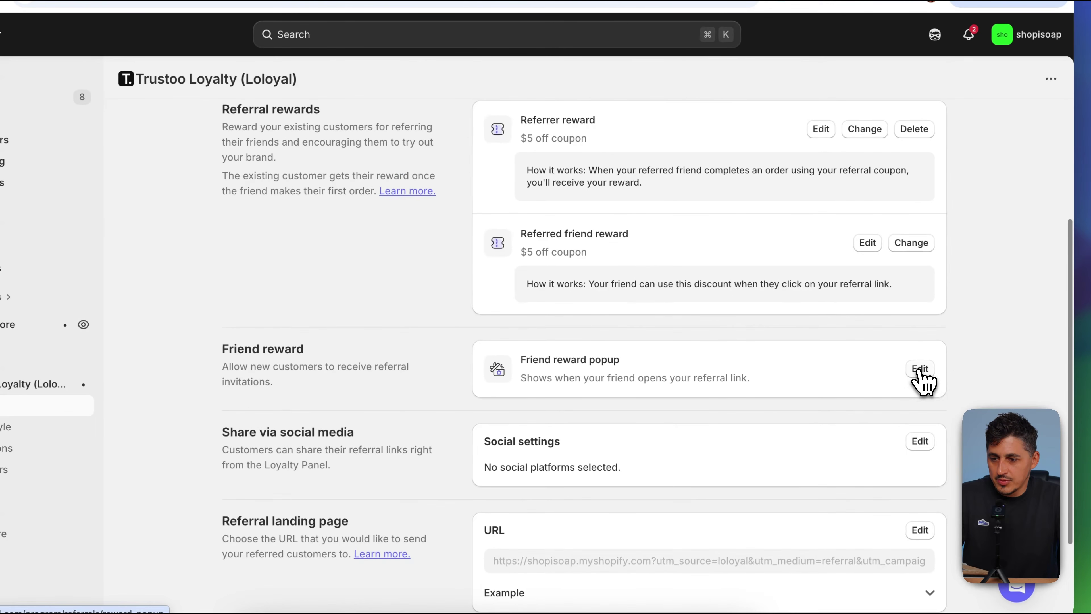
left_click(923, 373)
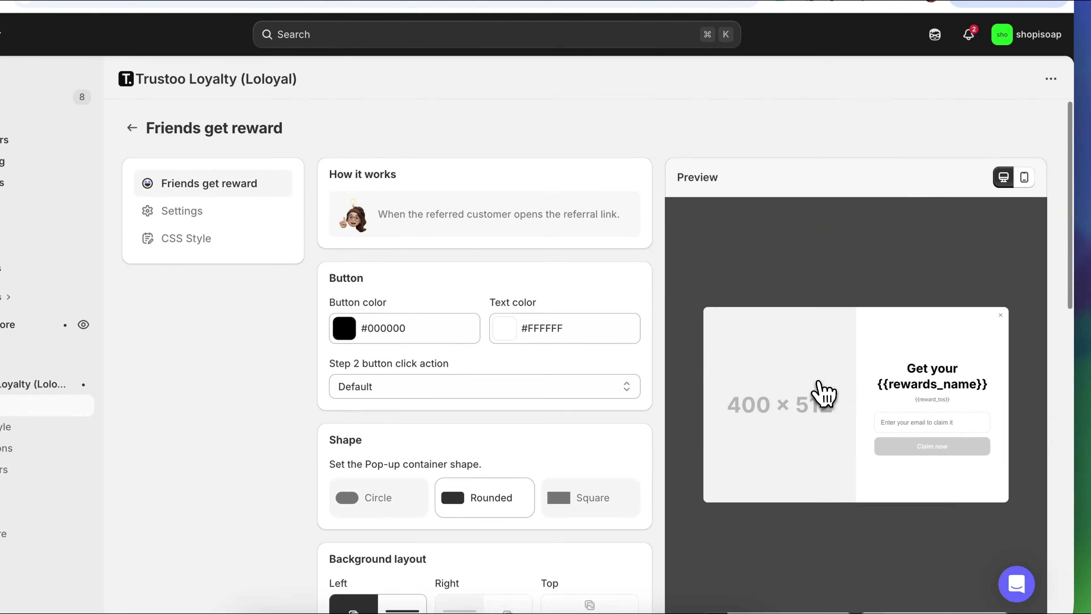
scroll(816, 389, "down", 3)
scroll(507, 393, "down", 3)
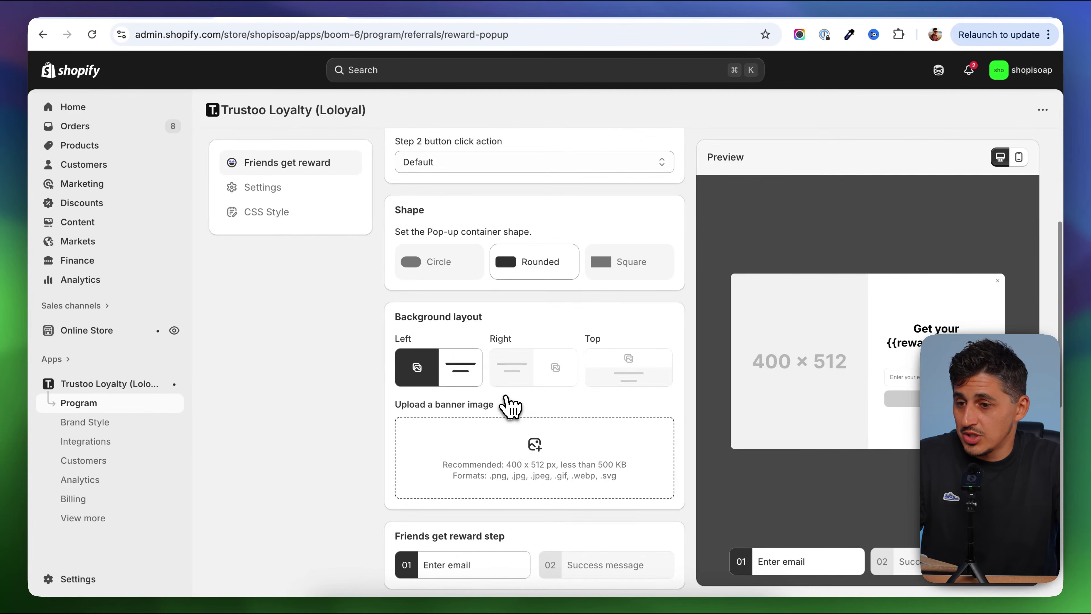
scroll(507, 404, "up", 5)
left_click(219, 155)
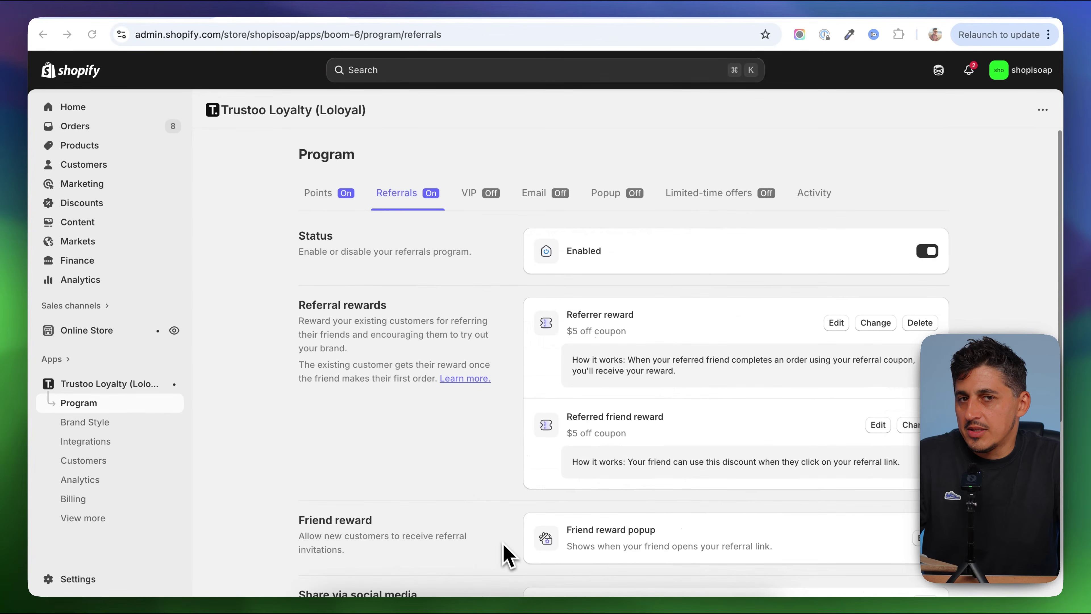
scroll(505, 554, "down", 5)
scroll(490, 554, "down", 3)
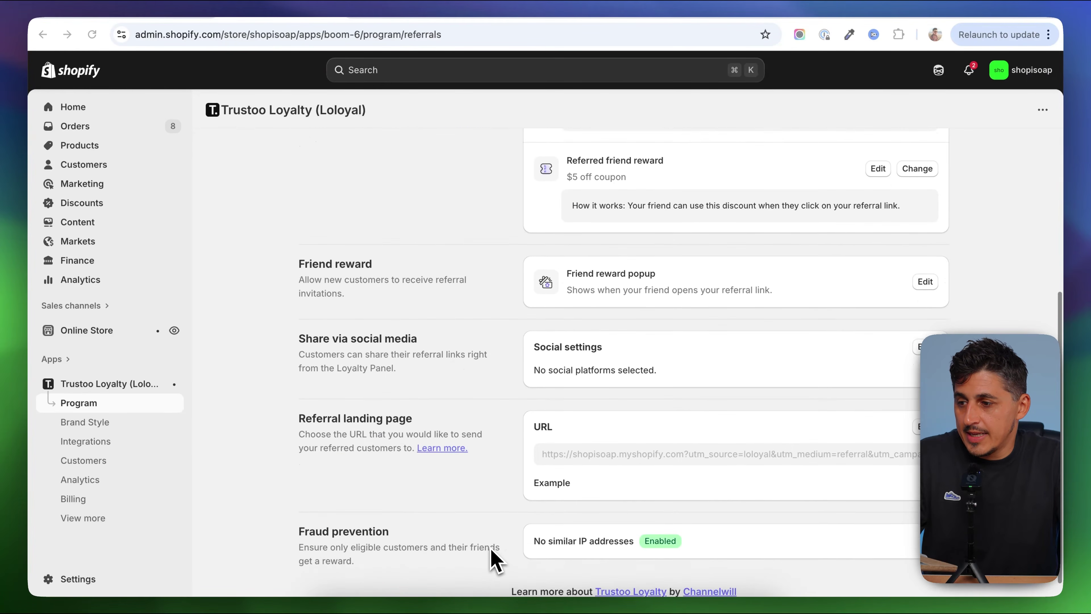
scroll(468, 516, "up", 5)
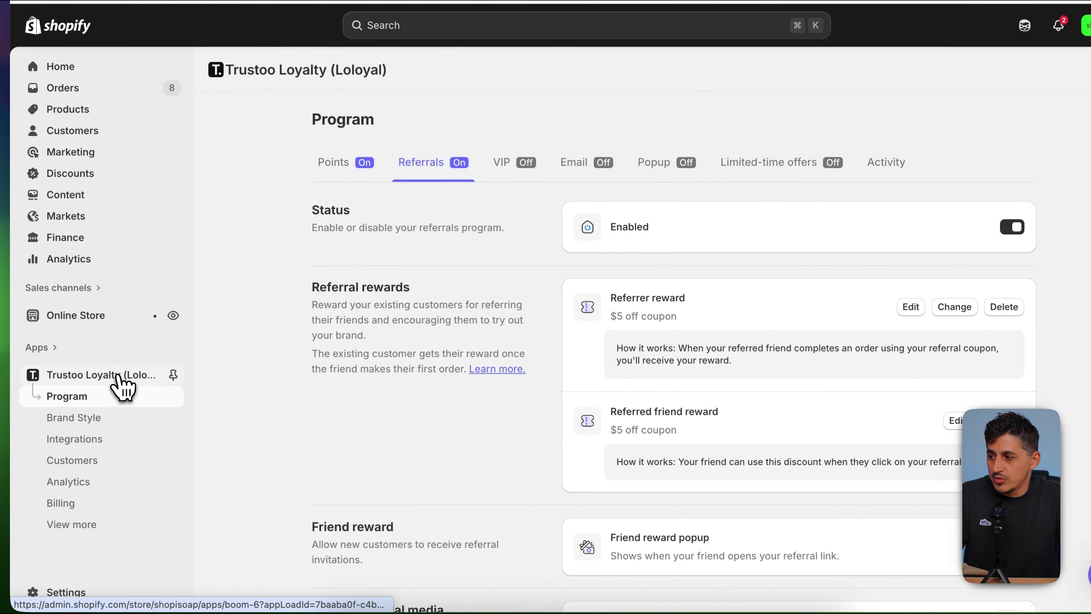
Return to the loyalty app's setup guide and start the VIP program setup
left_click(123, 384)
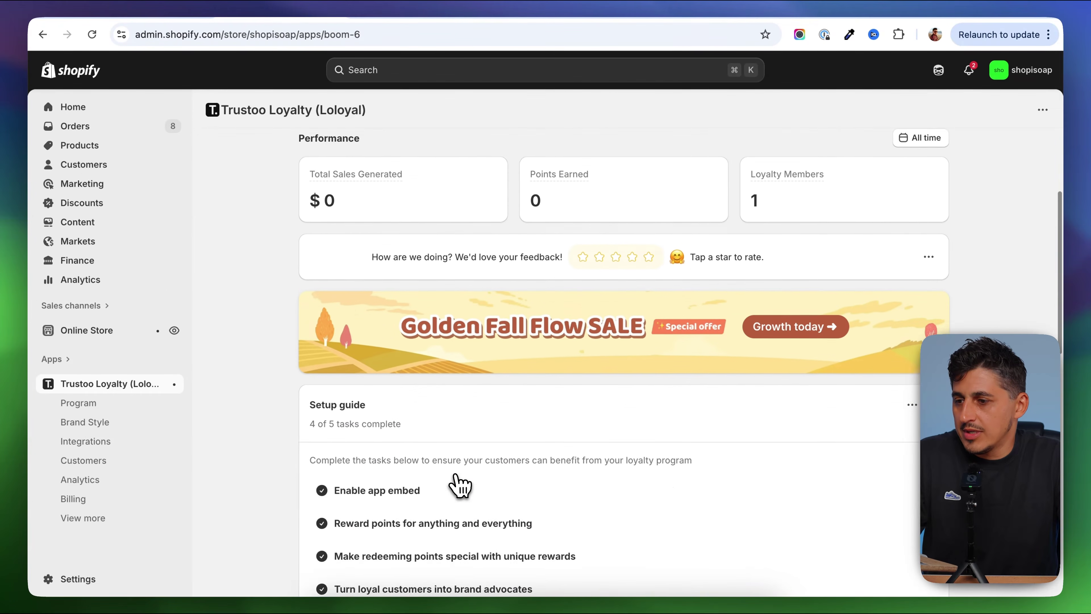
scroll(459, 485, "down", 4)
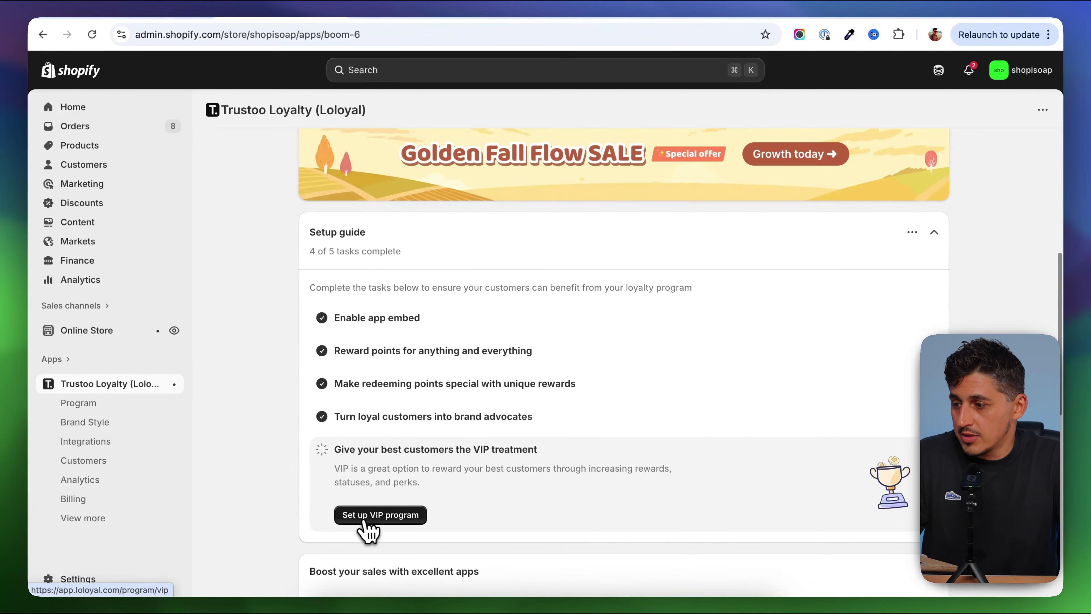
left_click(390, 521)
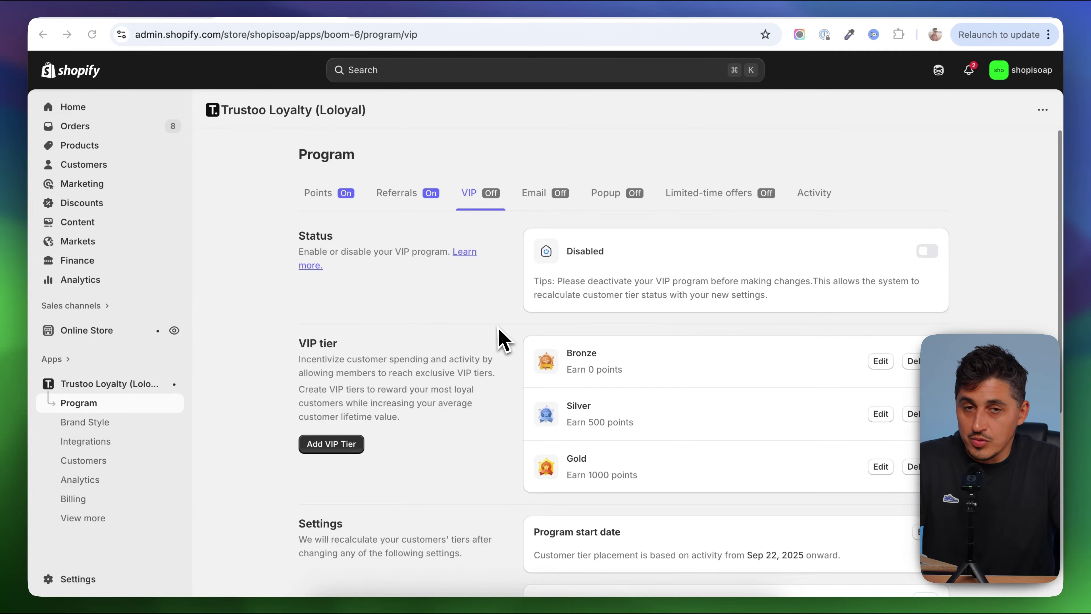
Open the Silver VIP tier for editing and enable its special point reward rules, keeping 100 points for every $1 spent
scroll(519, 406, "down", 1)
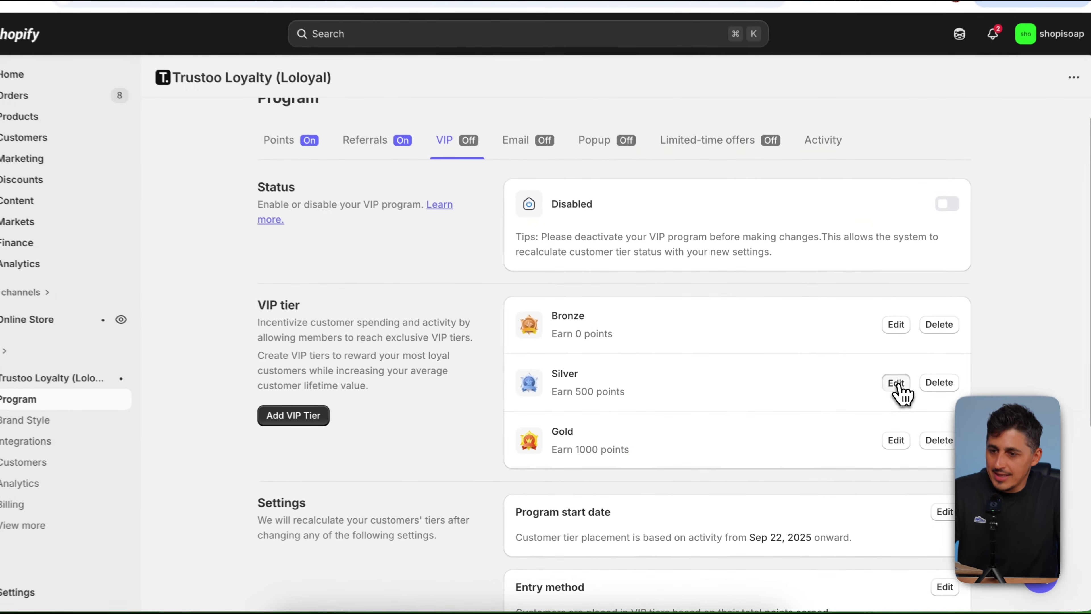
left_click(880, 387)
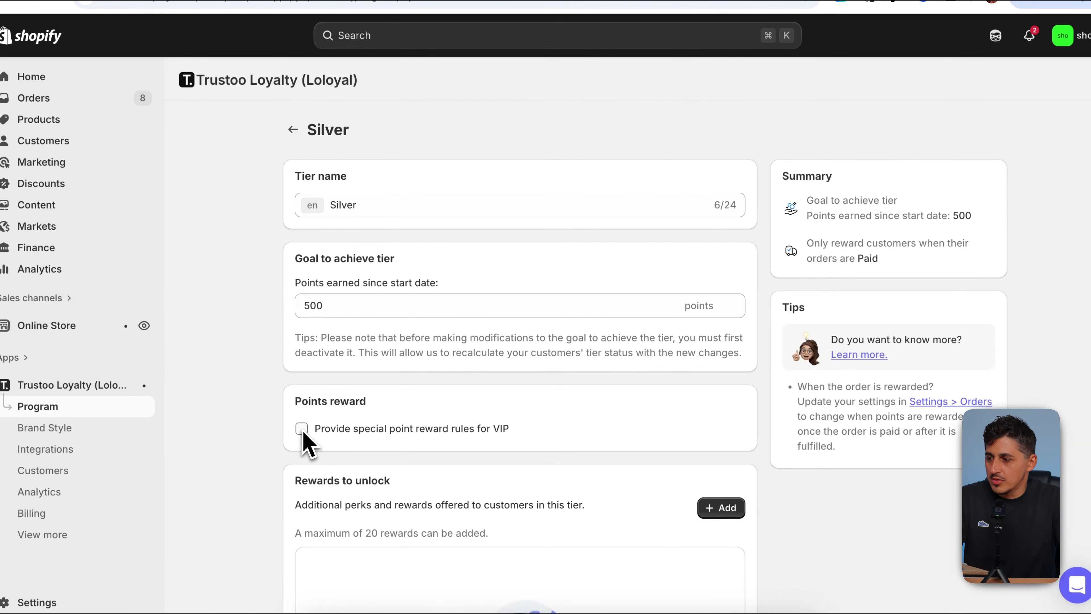
left_click(303, 430)
scroll(240, 348, "down", 6)
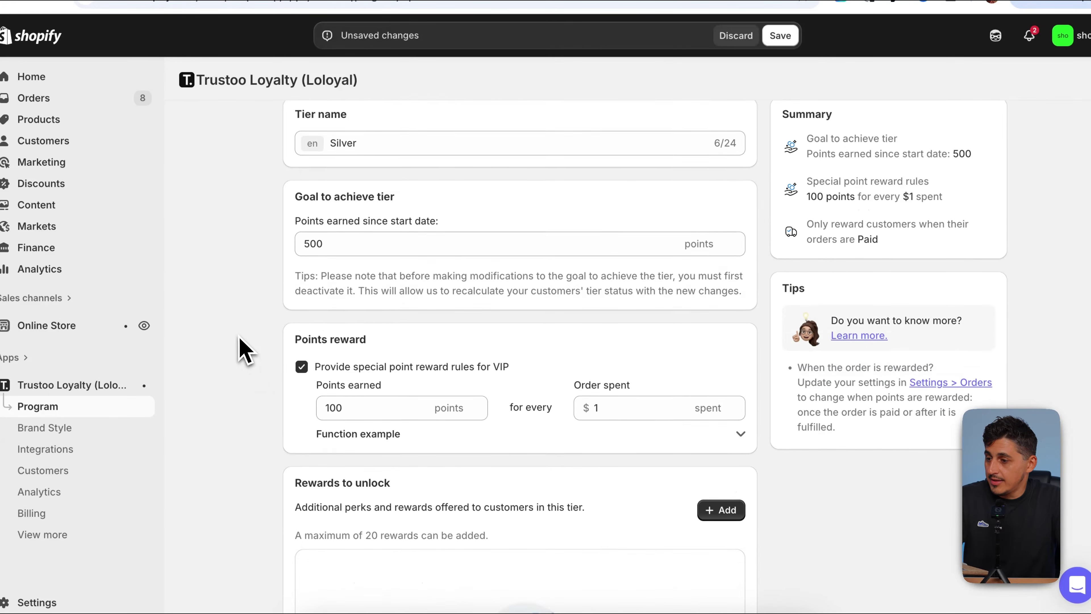
scroll(239, 337, "down", 2)
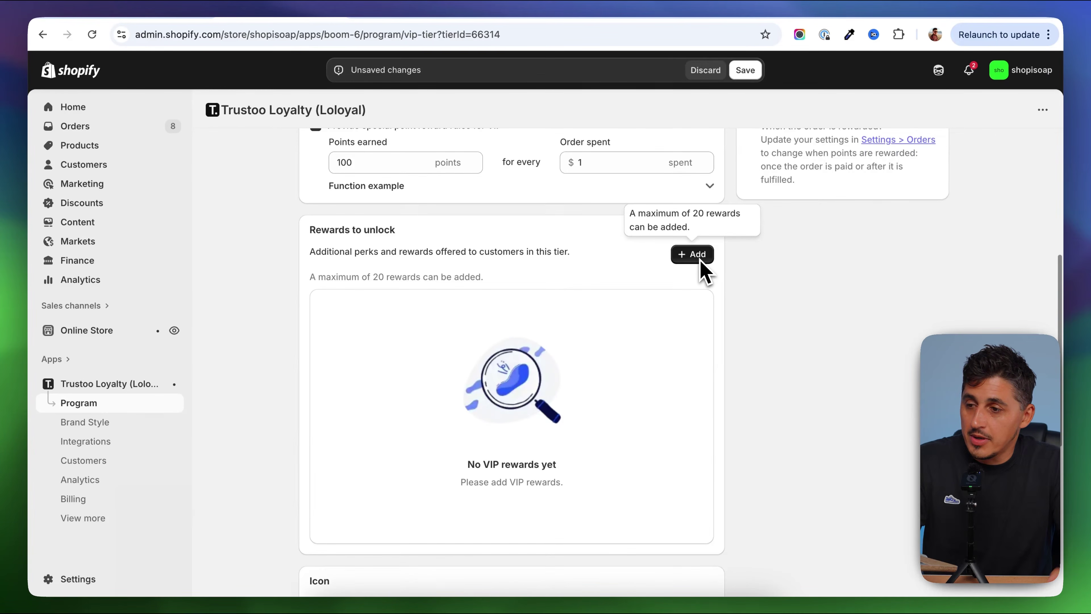
Examine the Silver tier's reward types to unlock without adding one, save the tier and return to the VIP program
left_click(694, 256)
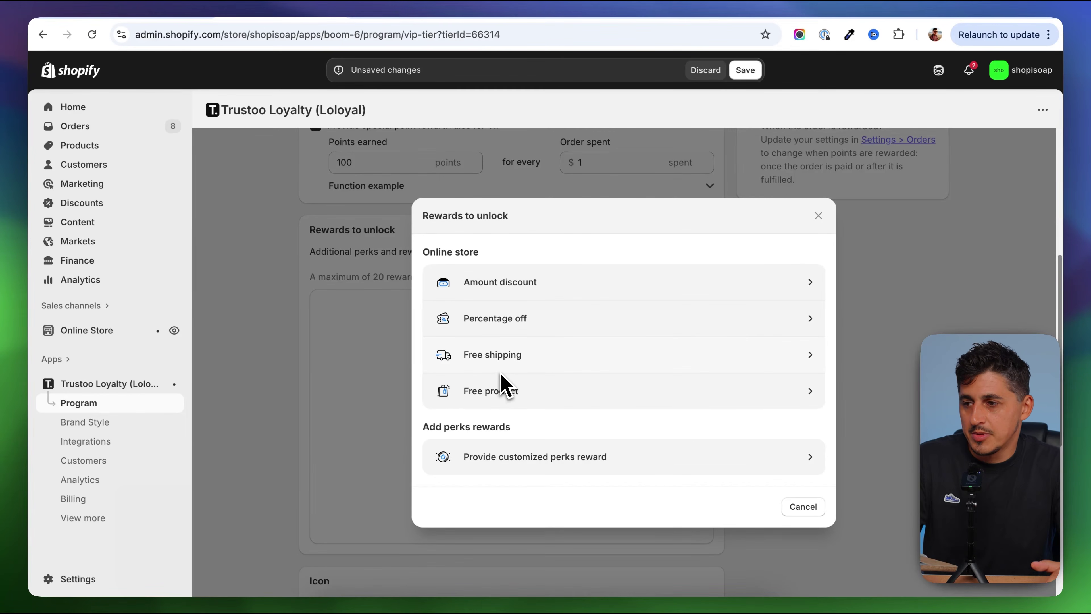
left_click(818, 216)
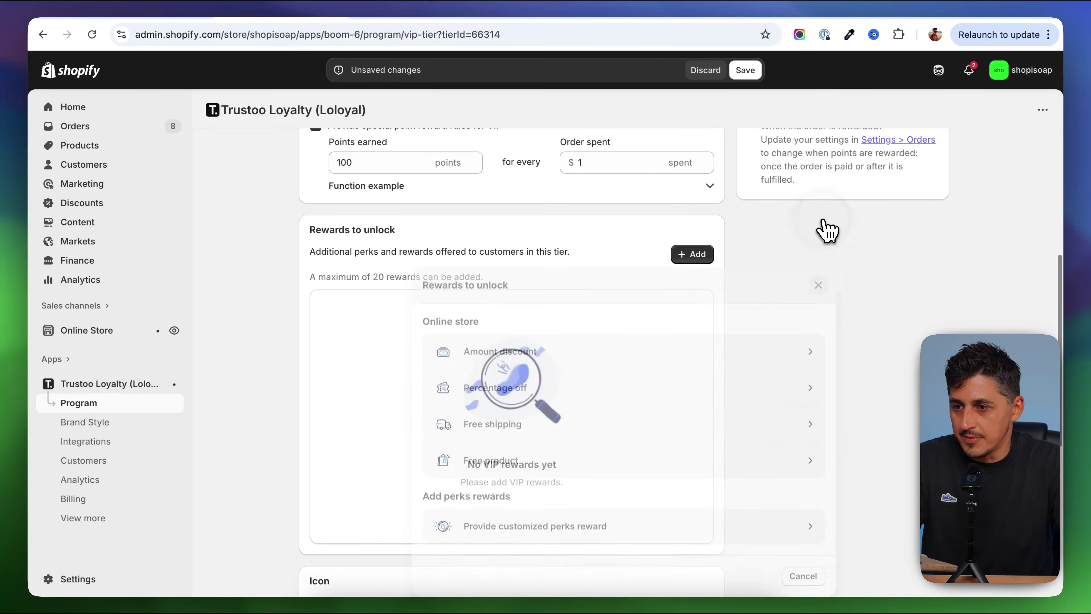
scroll(804, 268, "down", 1)
scroll(511, 344, "up", 10)
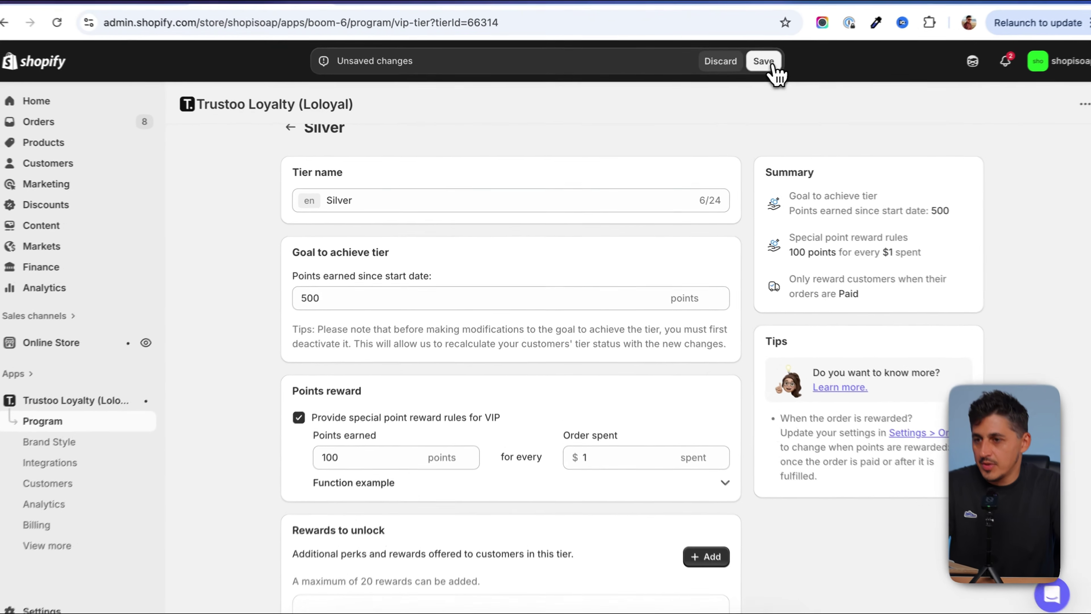
left_click(747, 71)
left_click(283, 126)
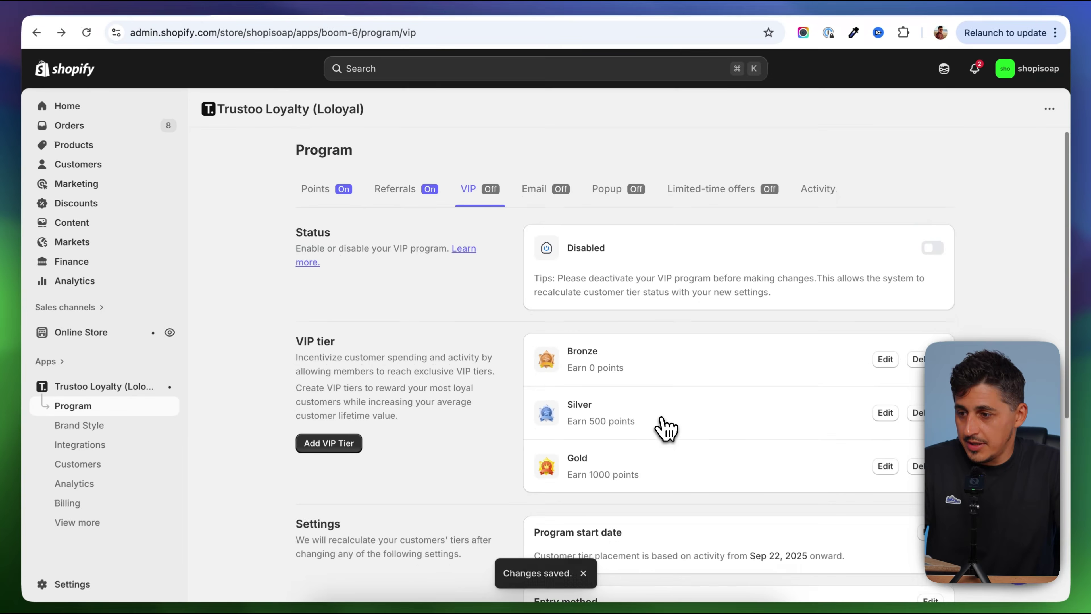
Examine the VIP program settings and the entry method options, cancelling the entry method edit
scroll(607, 382, "down", 3)
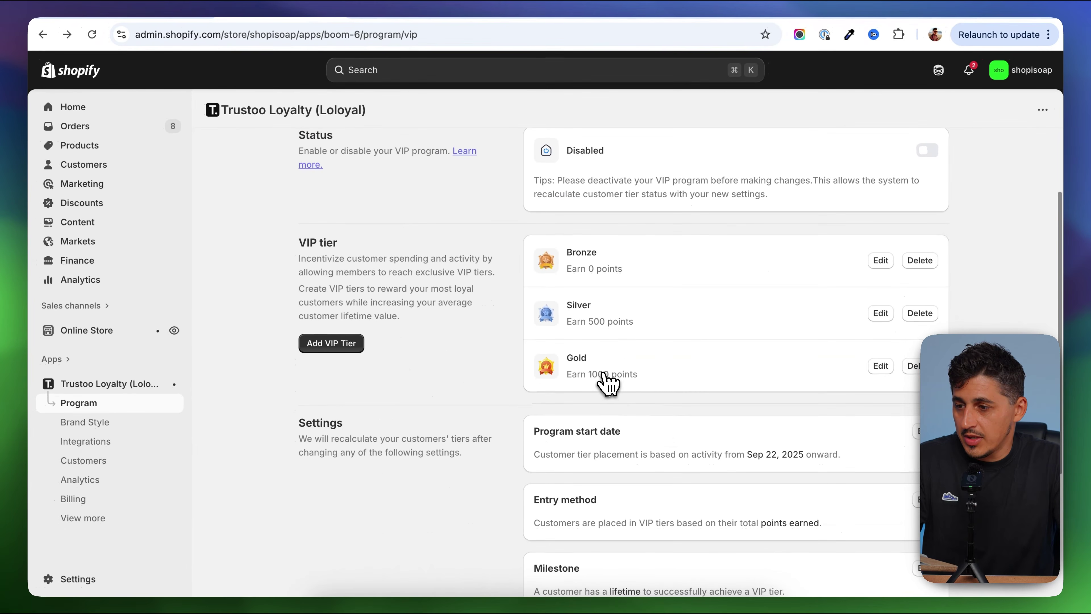
scroll(737, 385, "down", 3)
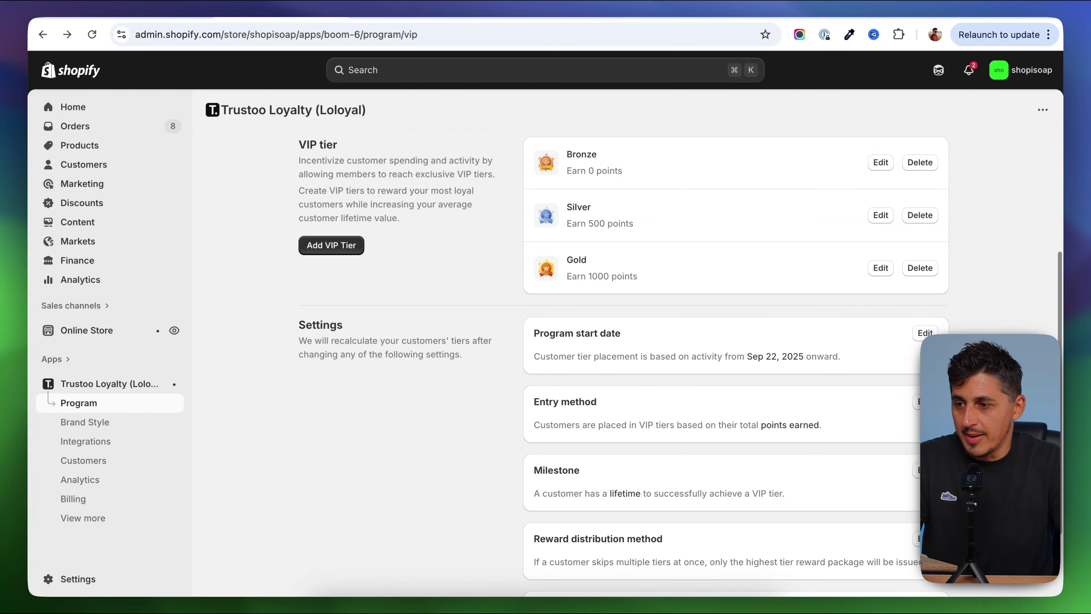
scroll(397, 359, "down", 1)
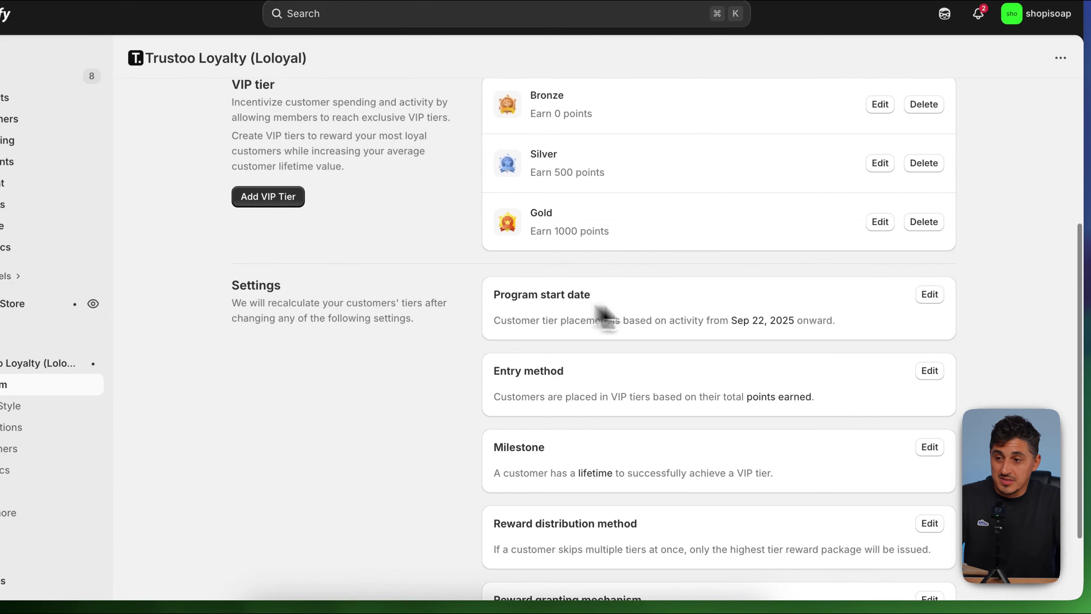
scroll(653, 372, "down", 3)
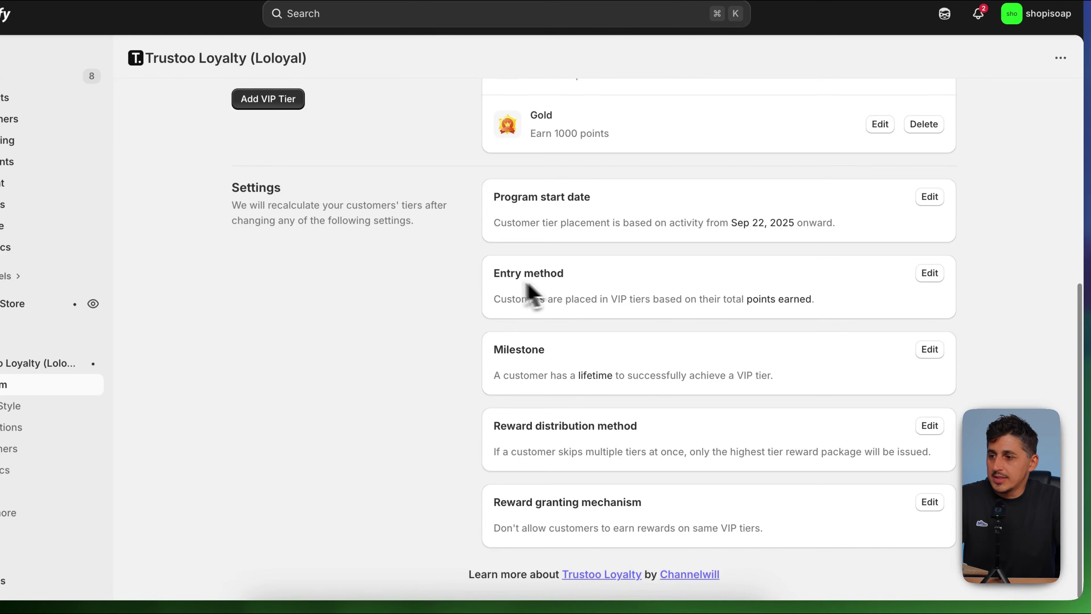
left_click(930, 273)
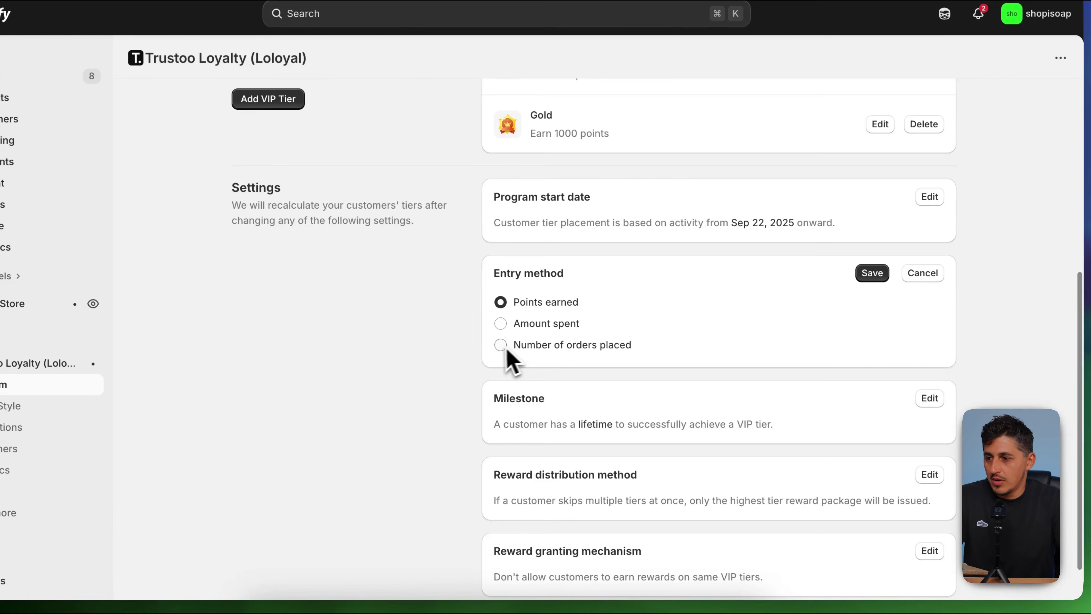
left_click(930, 275)
scroll(730, 335, "up", 1)
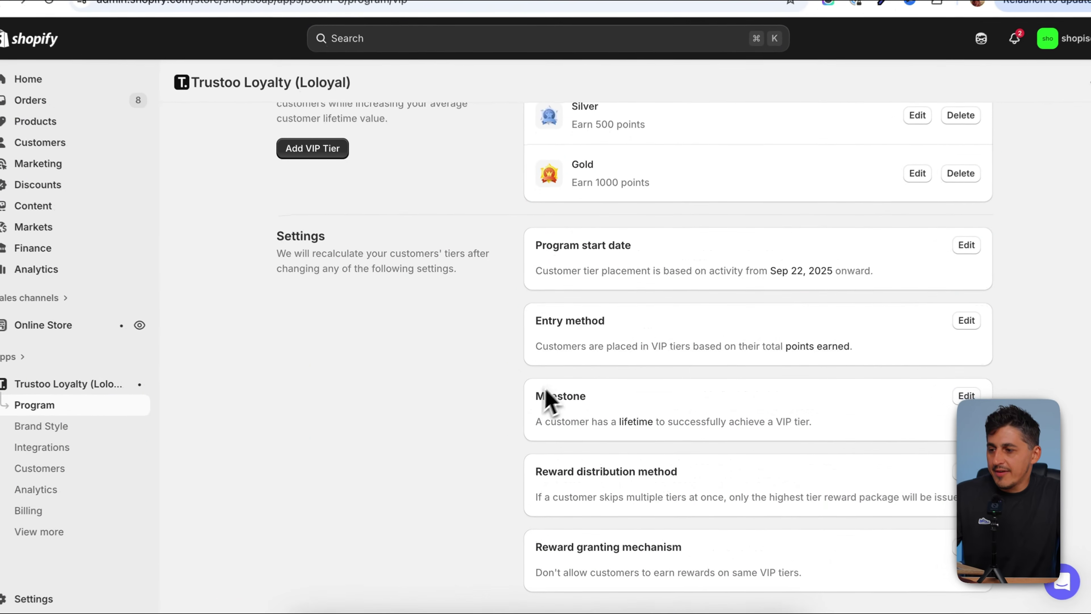
Review the VIP milestone setting and try the calendar-year option for loyalty program members
left_click_drag(494, 399, 534, 400)
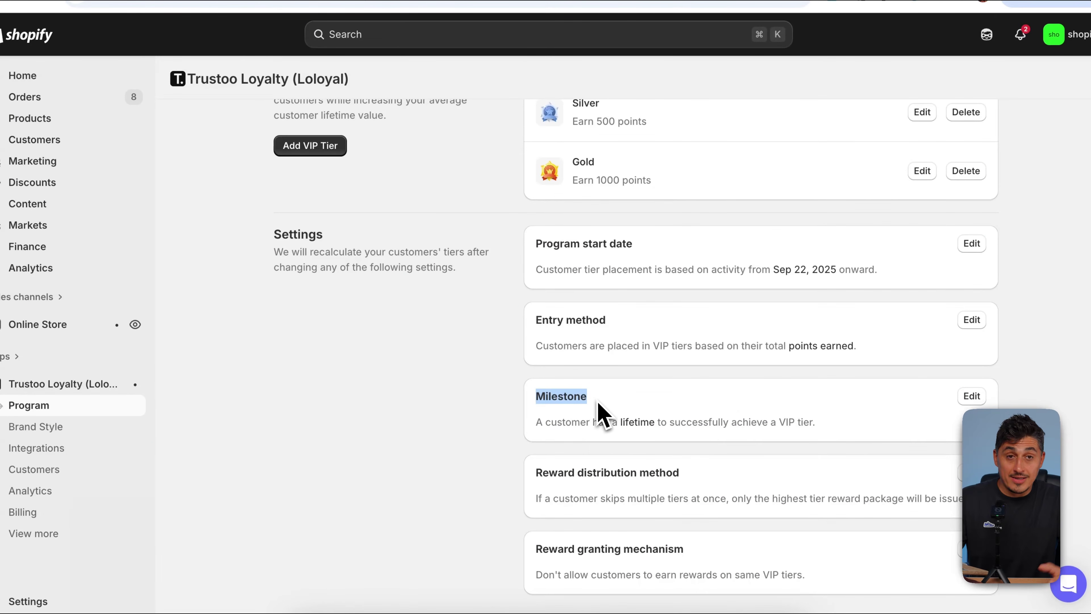
scroll(475, 415, "up", 3)
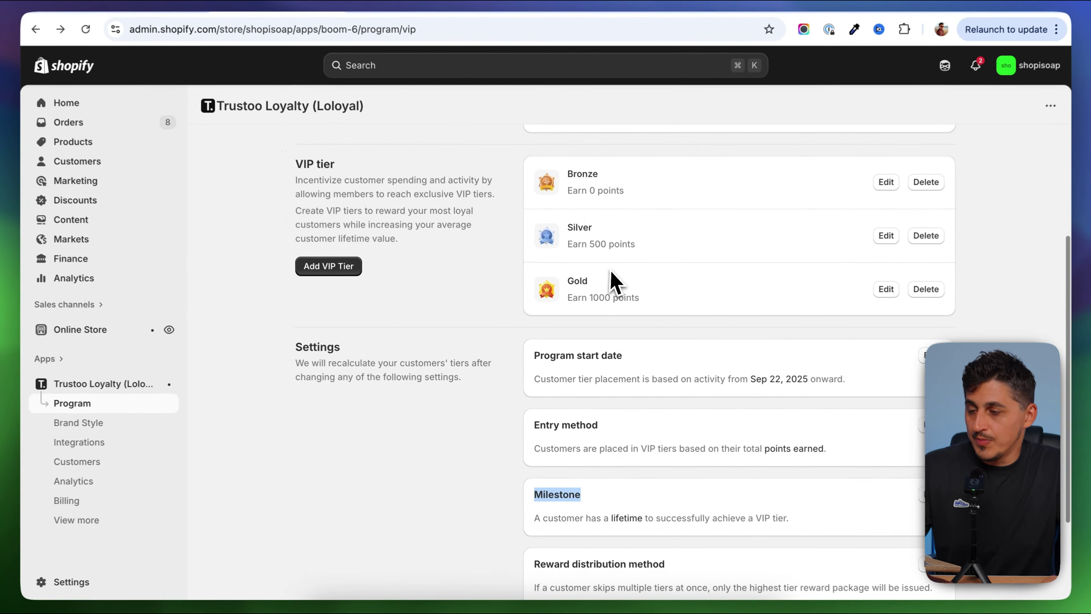
scroll(523, 470, "down", 3)
scroll(526, 463, "up", 2)
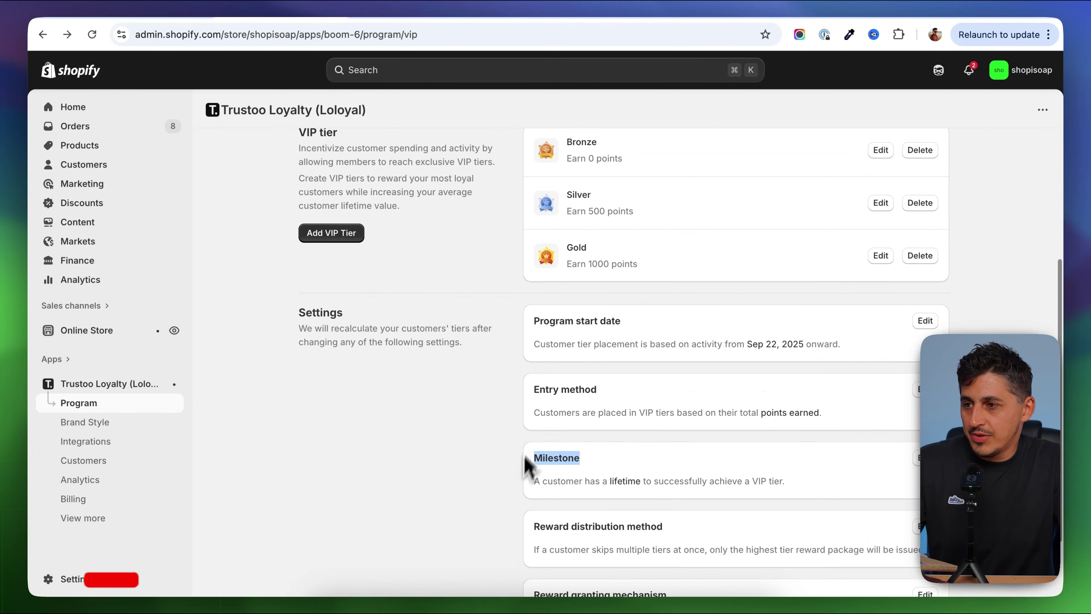
scroll(520, 400, "down", 3)
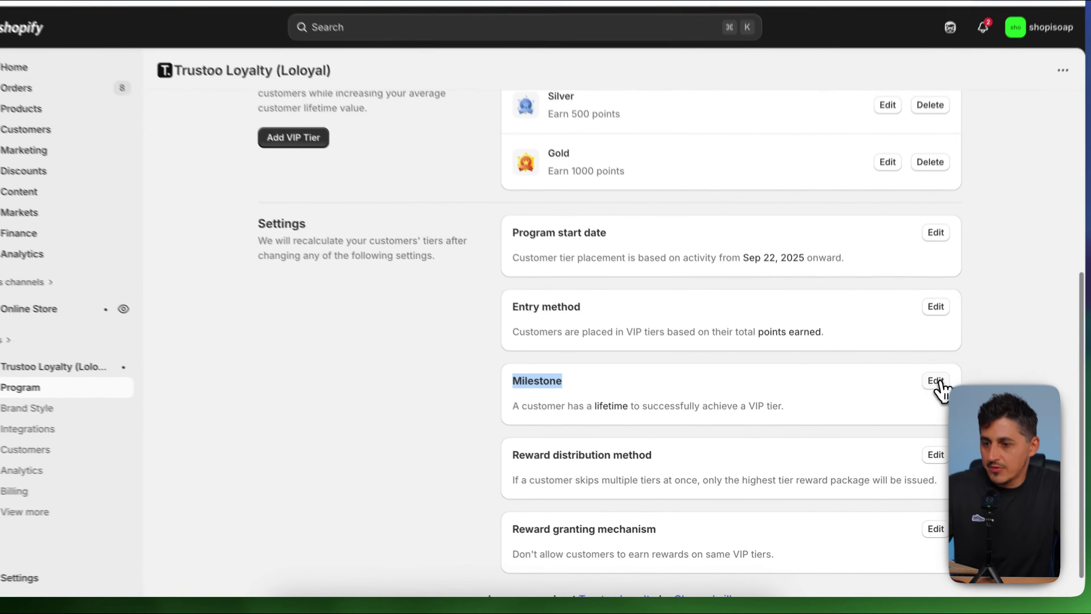
left_click(925, 396)
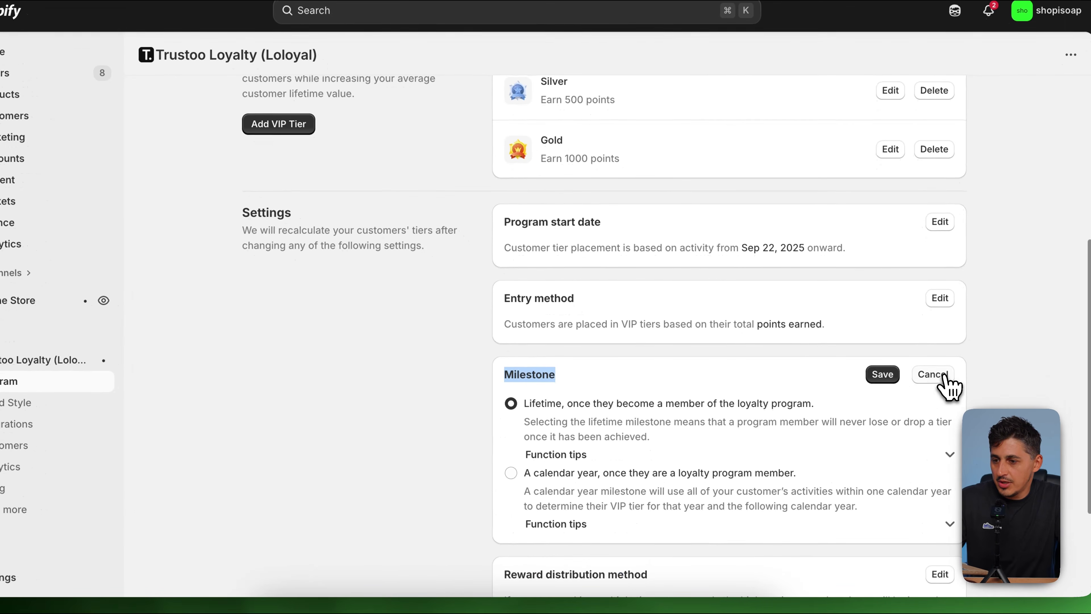
left_click(511, 472)
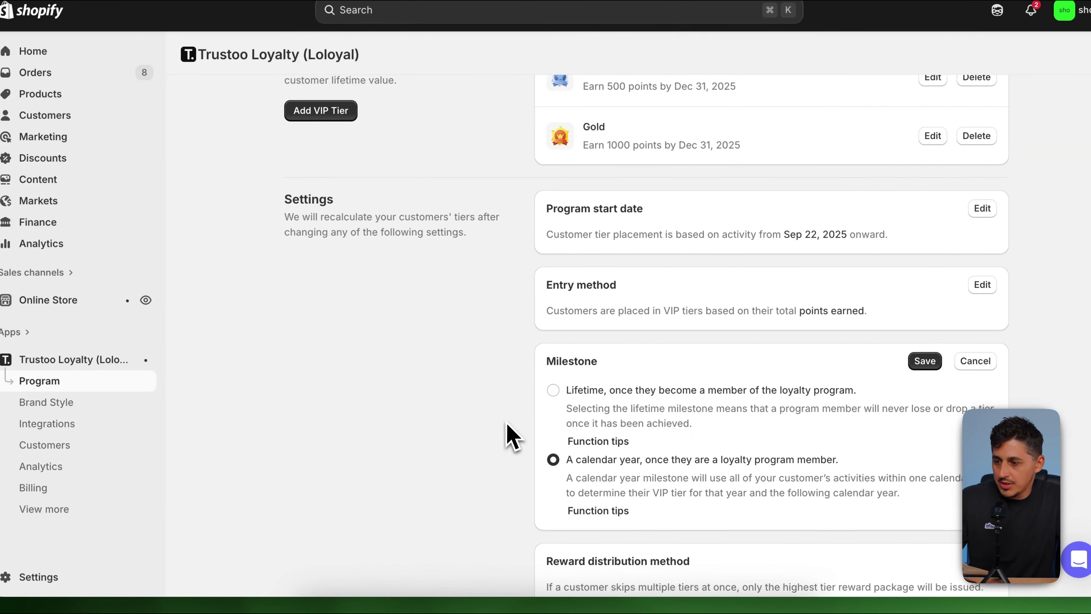
scroll(508, 425, "down", 1)
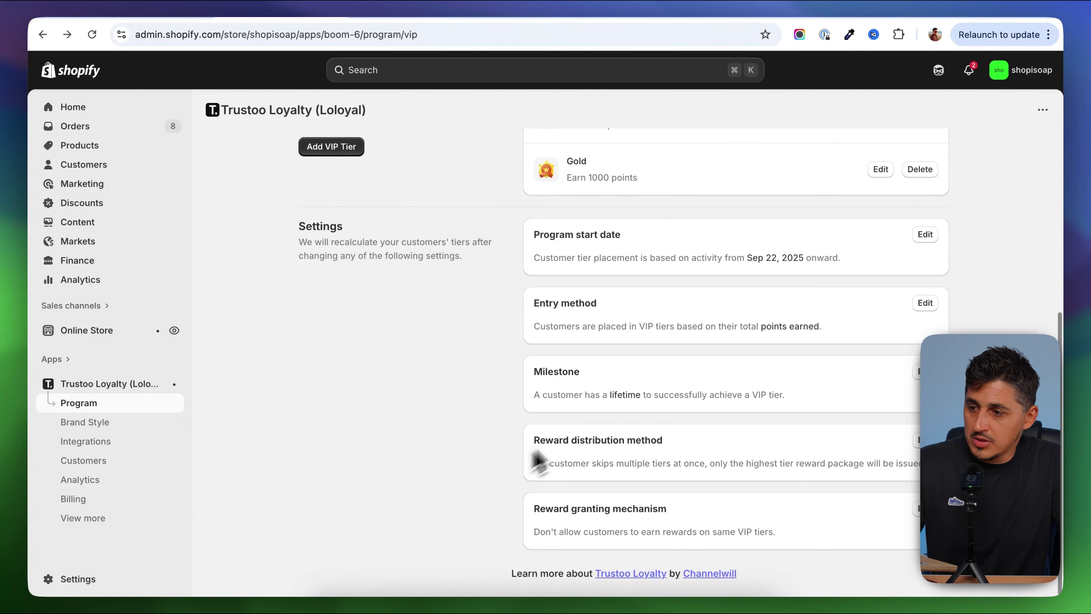
Enable the VIP program, confirming the update of the tier program settings
scroll(492, 488, "up", 7)
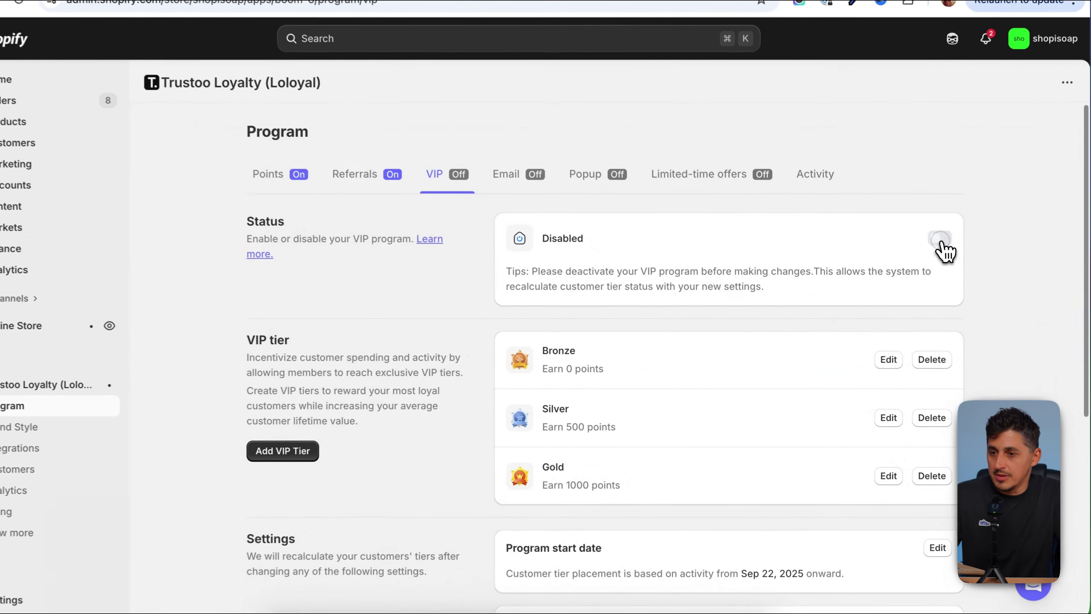
left_click(928, 253)
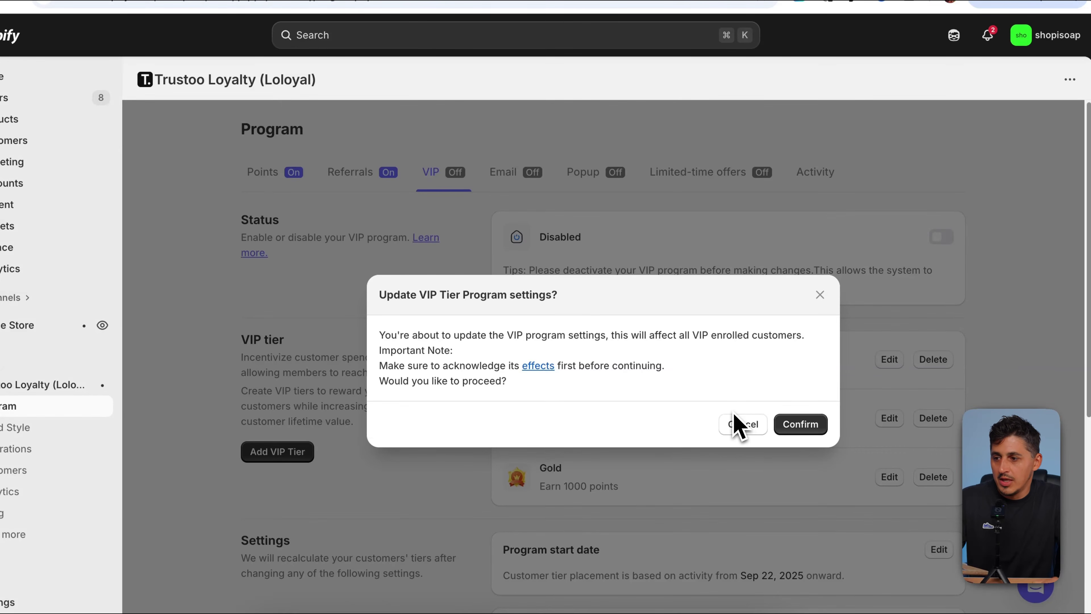
left_click(800, 424)
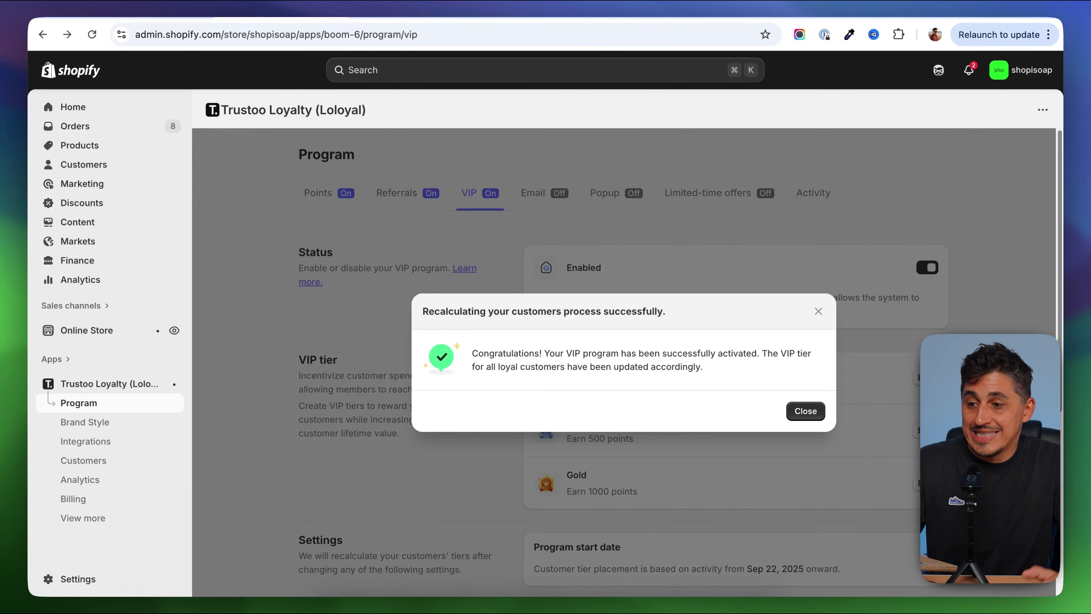
left_click(806, 411)
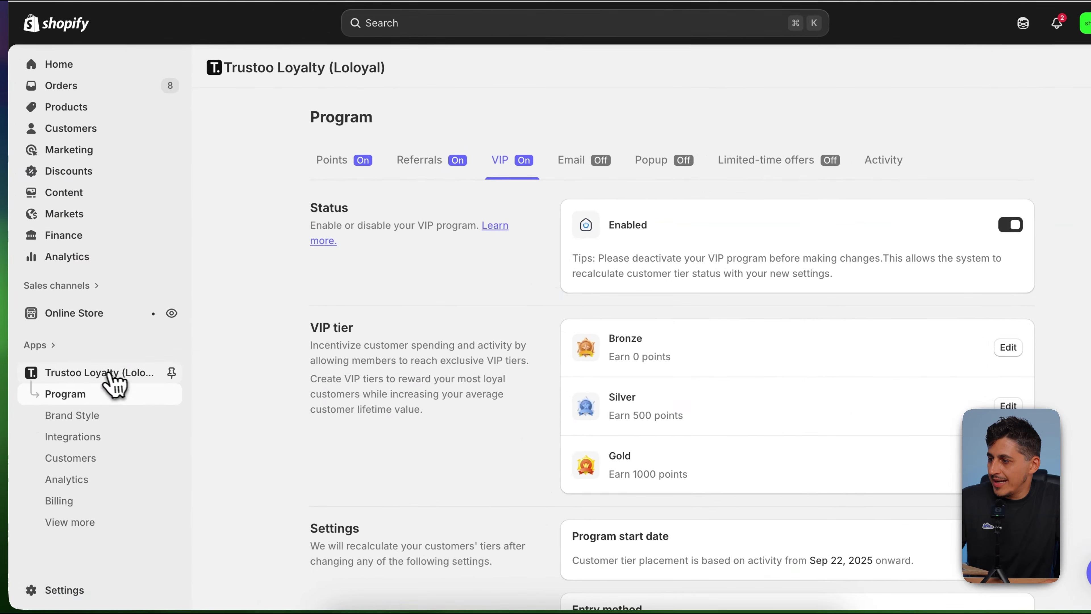
Look through the loyalty app's home page and the Rewards widget on the storefront
left_click(110, 373)
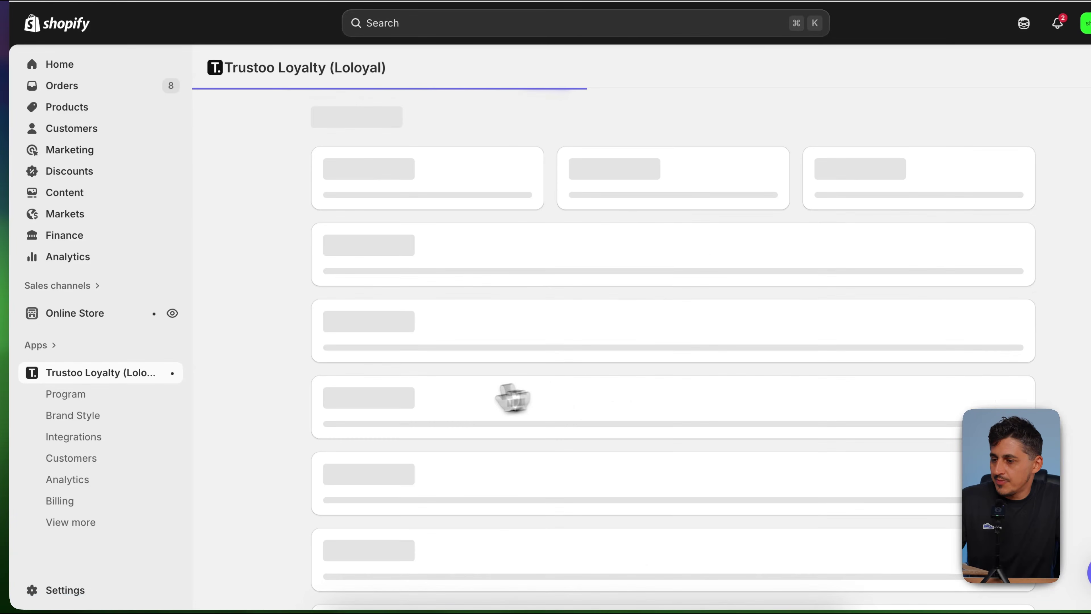
scroll(548, 414, "down", 10)
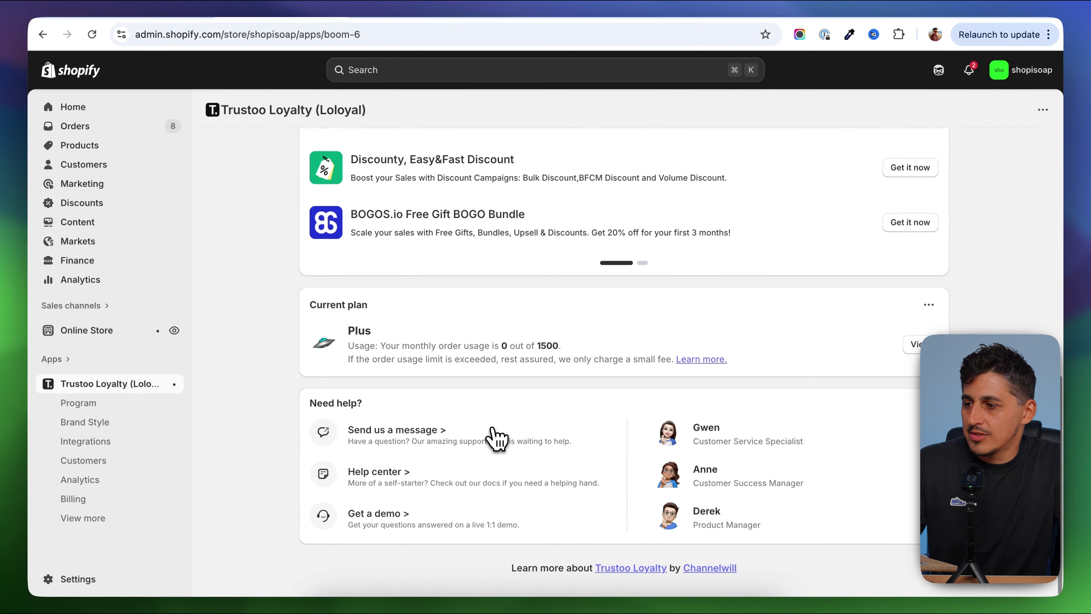
scroll(531, 432, "up", 1)
scroll(496, 438, "up", 15)
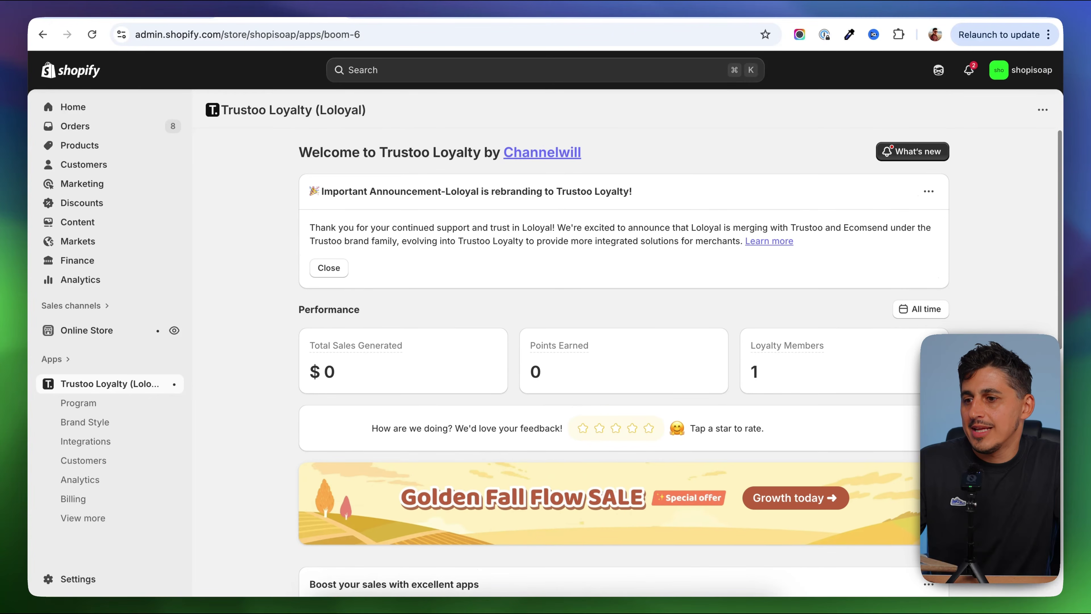
scroll(496, 437, "down", 15)
scroll(495, 437, "down", 2)
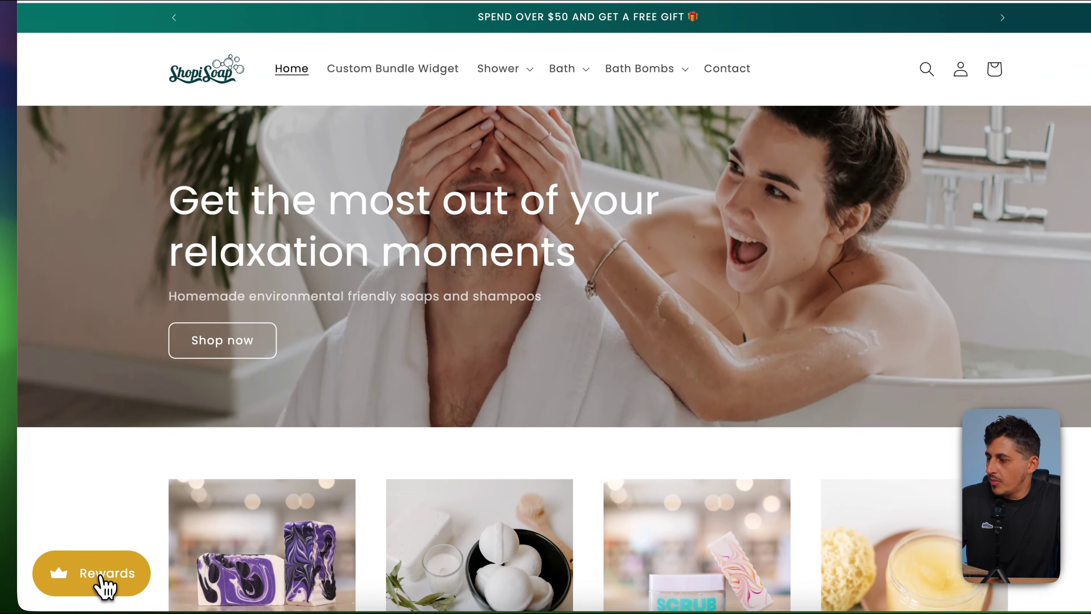
left_click(103, 611)
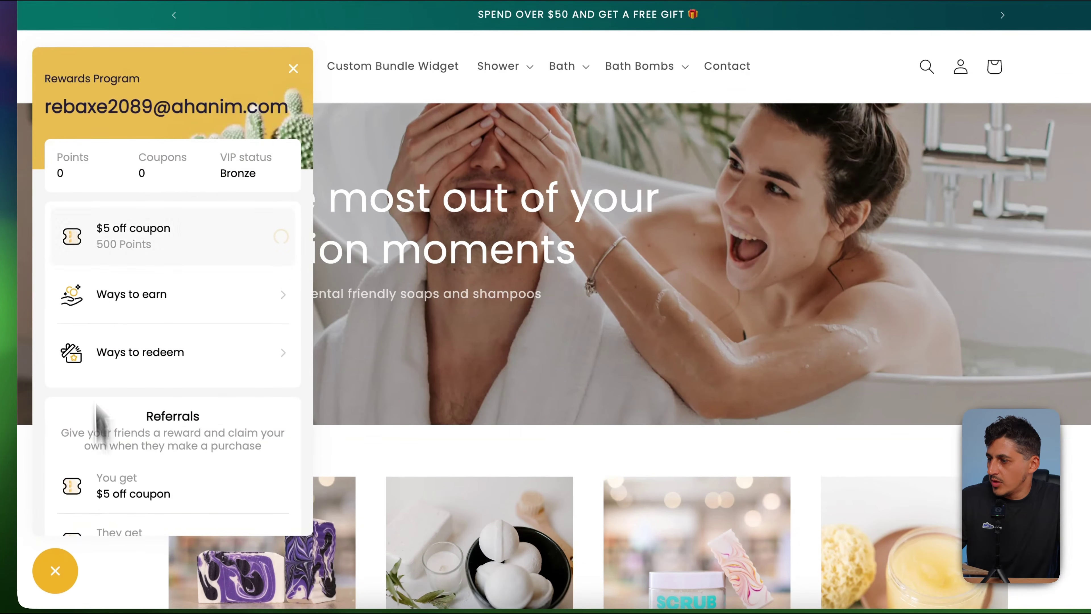
scroll(192, 227, "down", 10)
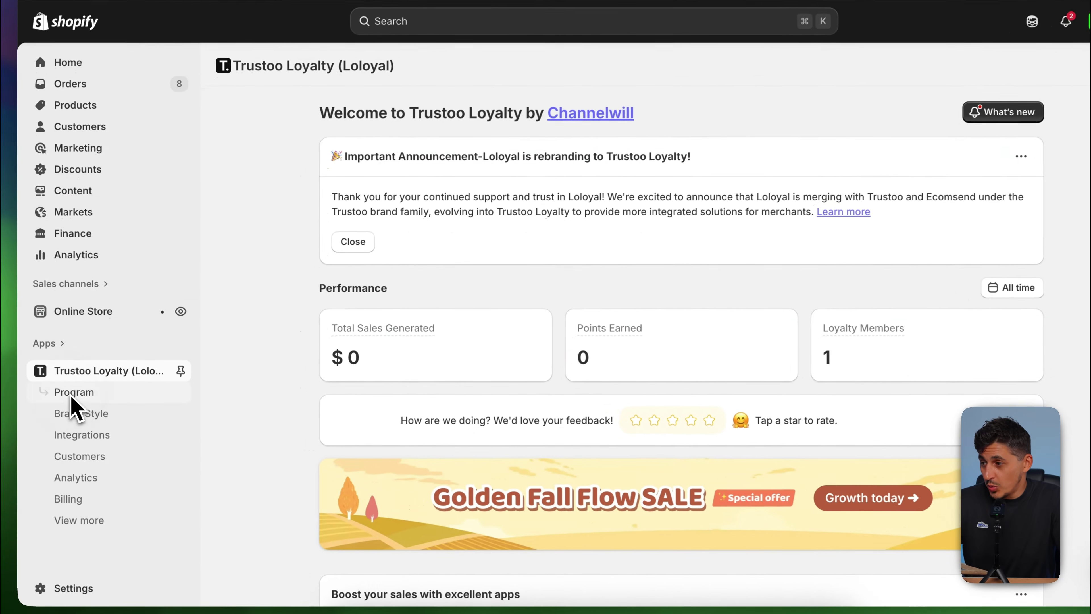
Examine the widget launcher's display, platform, button color and placement options in the loyalty app's Brand Style settings
left_click(88, 396)
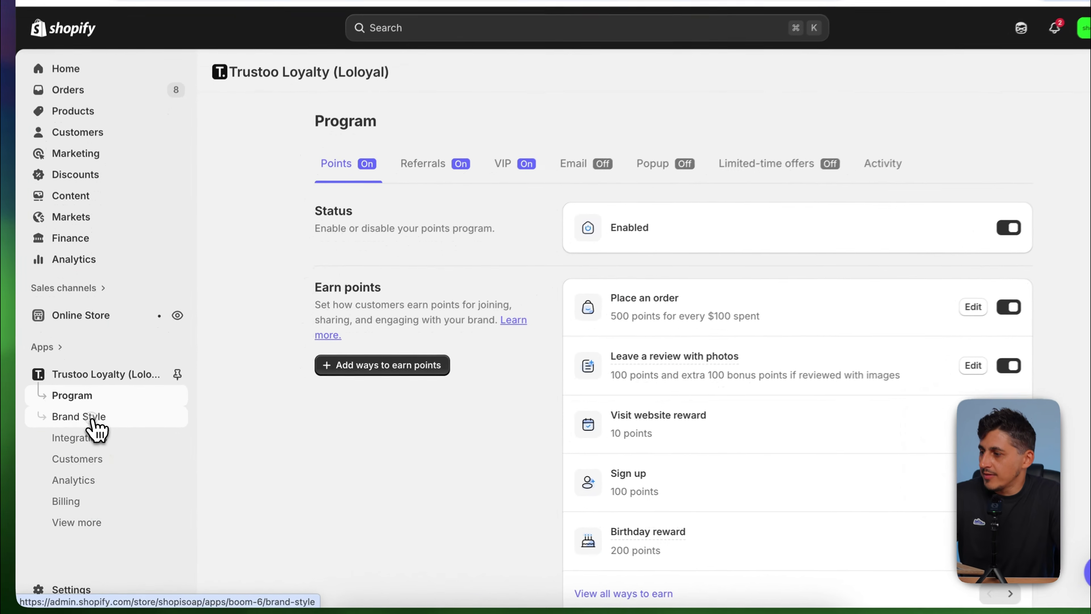
left_click(90, 425)
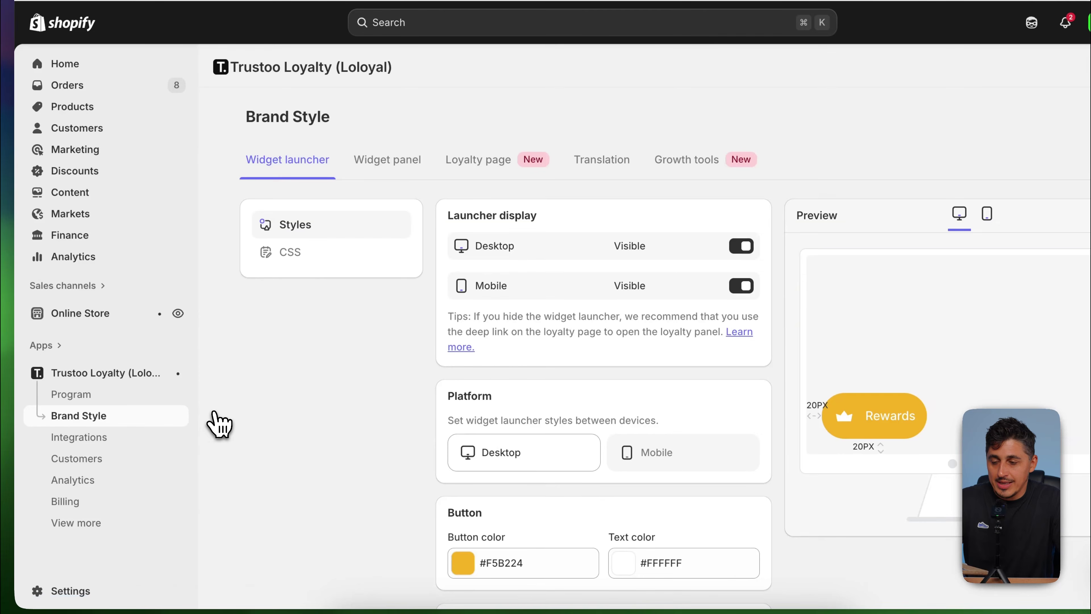
scroll(254, 414, "down", 3)
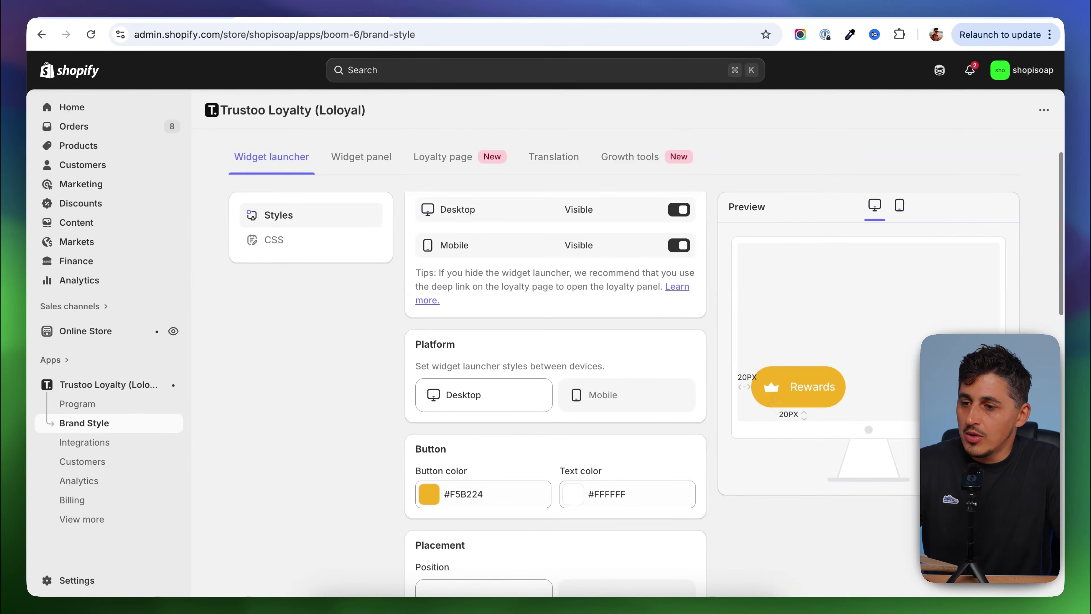
scroll(627, 503, "up", 1)
scroll(357, 503, "down", 5)
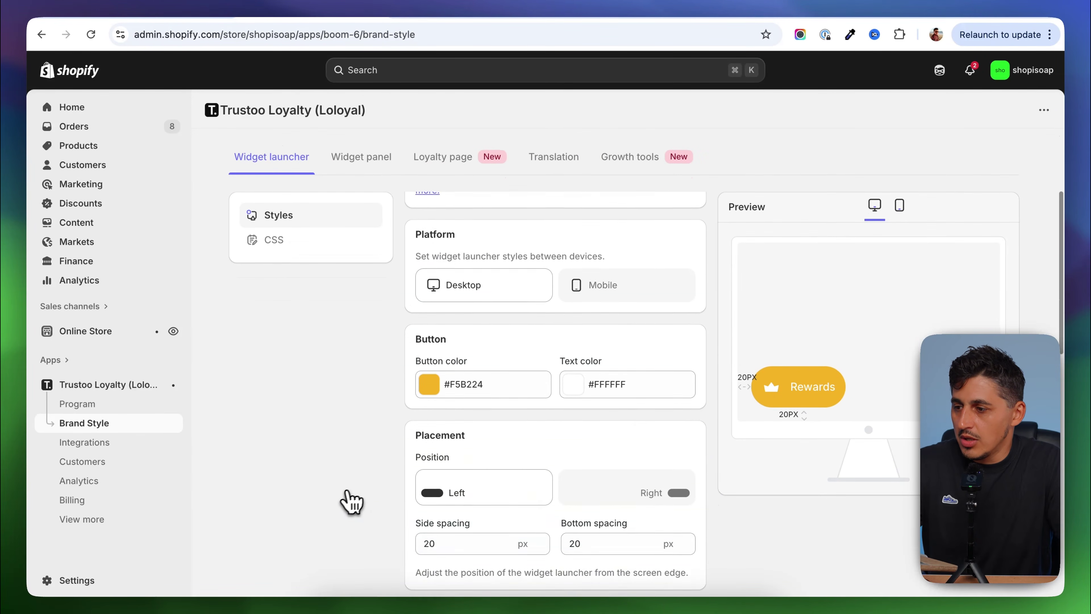
scroll(374, 497, "up", 5)
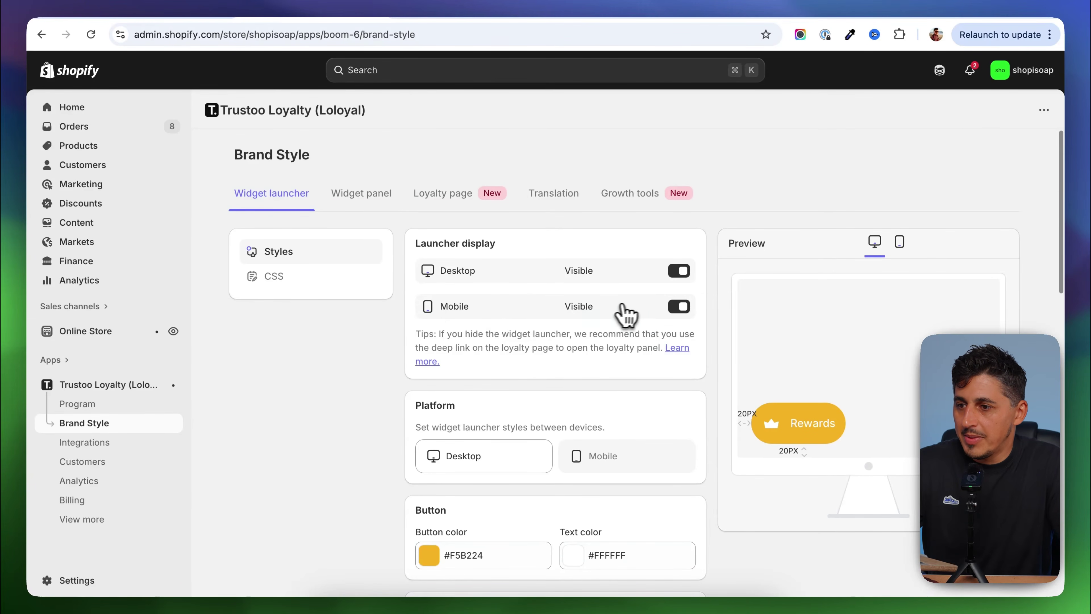
Style the widget panel with the Light appearance and the pink sky theme template
left_click(360, 195)
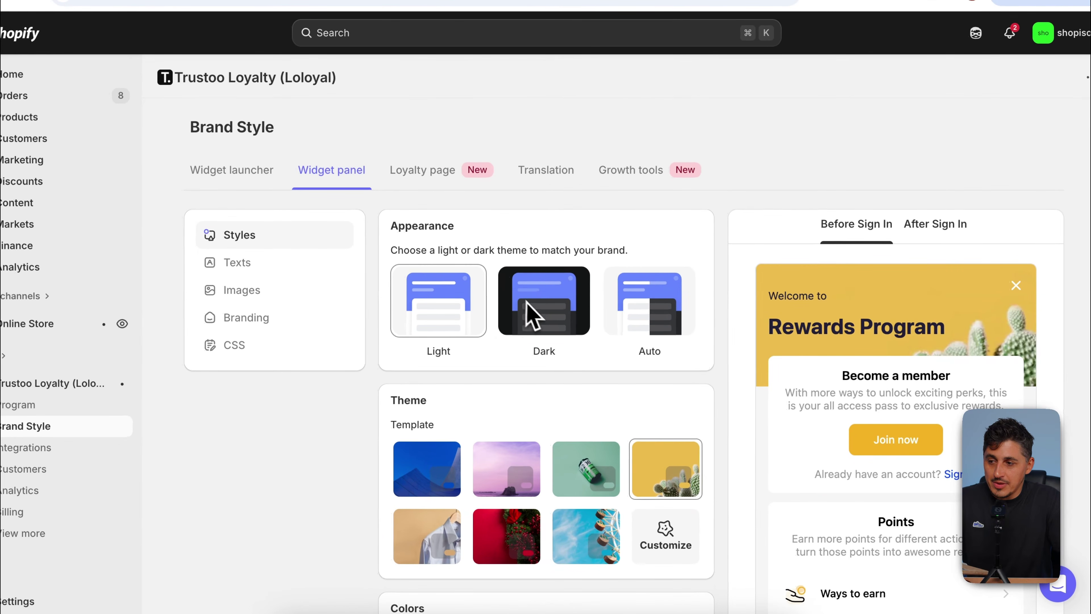
left_click(561, 306)
left_click(451, 308)
scroll(334, 451, "down", 1)
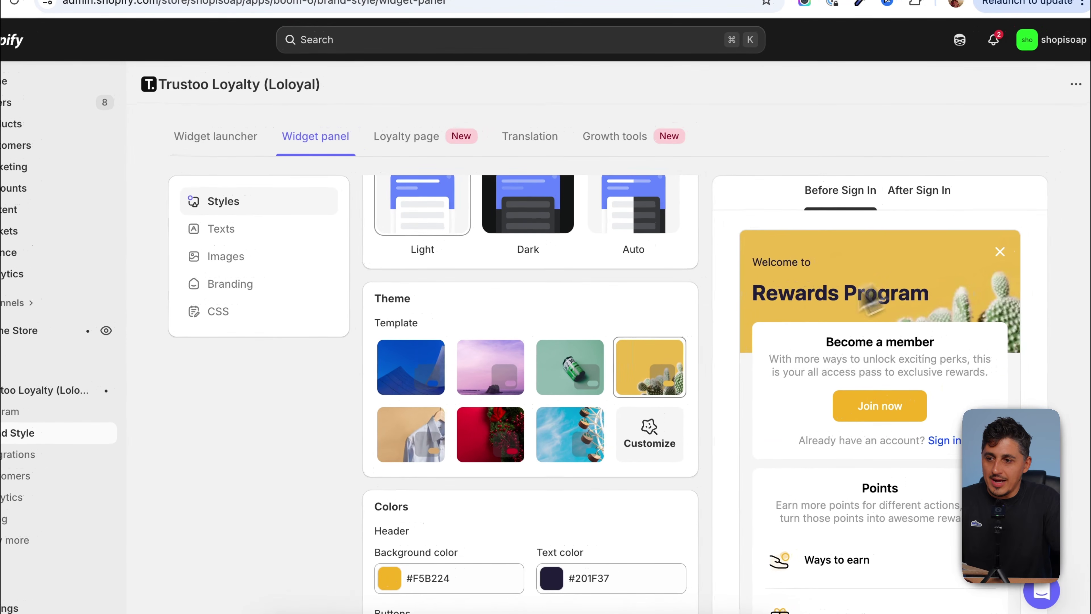
left_click(588, 376)
left_click(489, 379)
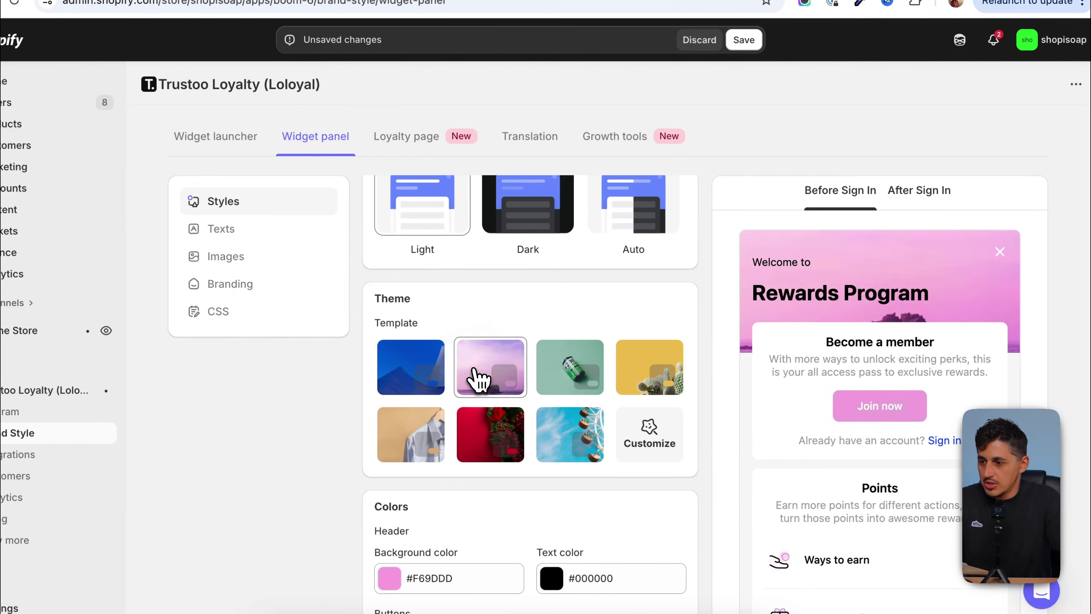
Review the widget panel's color, edge shape and card visibility options, and save the panel changes
scroll(347, 453, "down", 5)
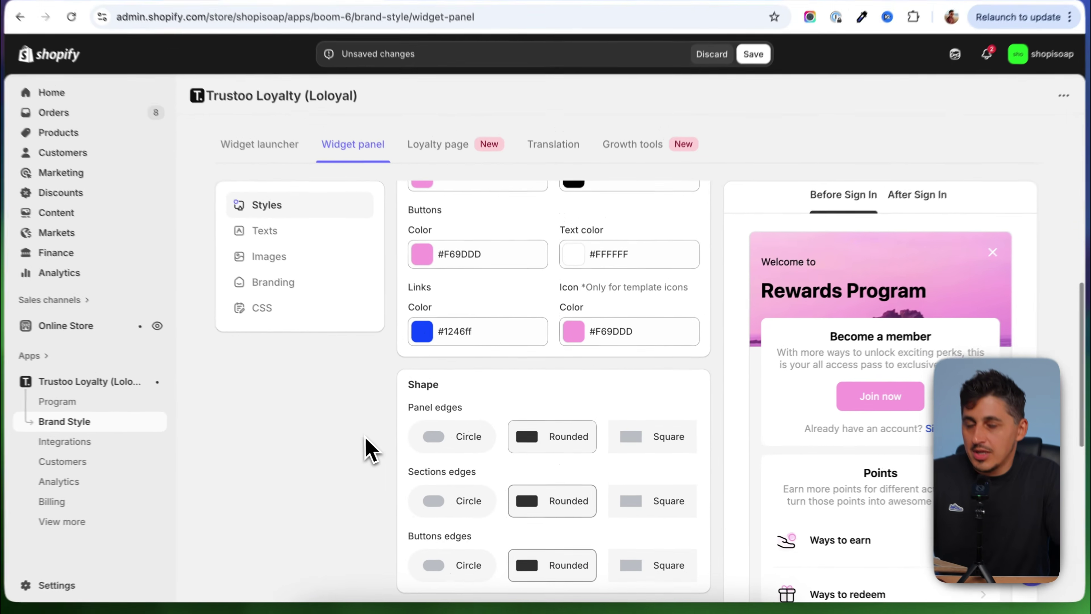
scroll(400, 535, "down", 7)
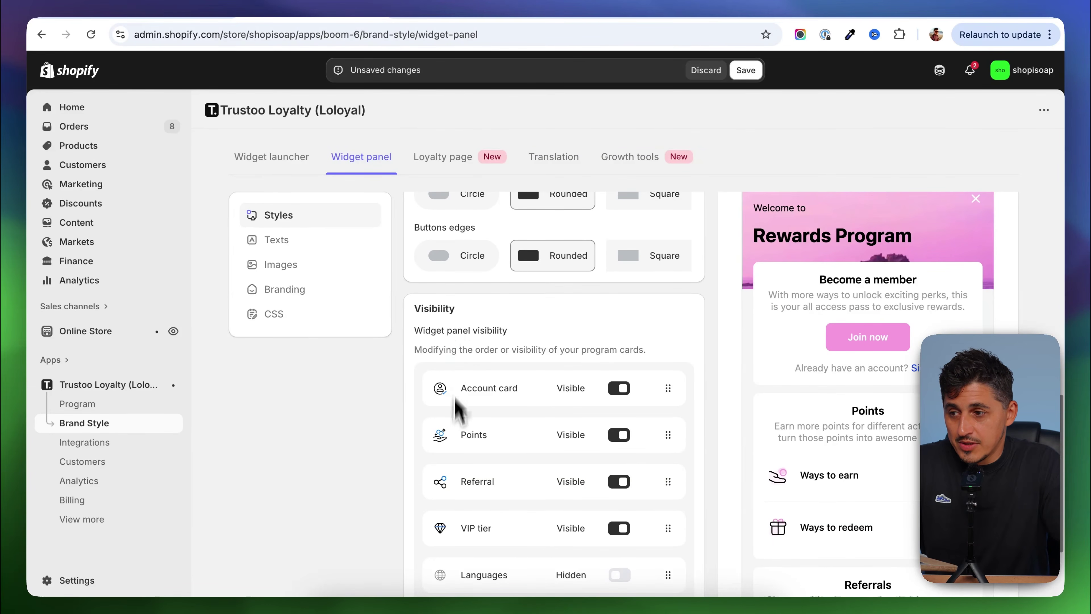
mouse_move(672, 398)
left_mouse_down()
mouse_move(670, 446)
mouse_move(687, 395)
left_mouse_up()
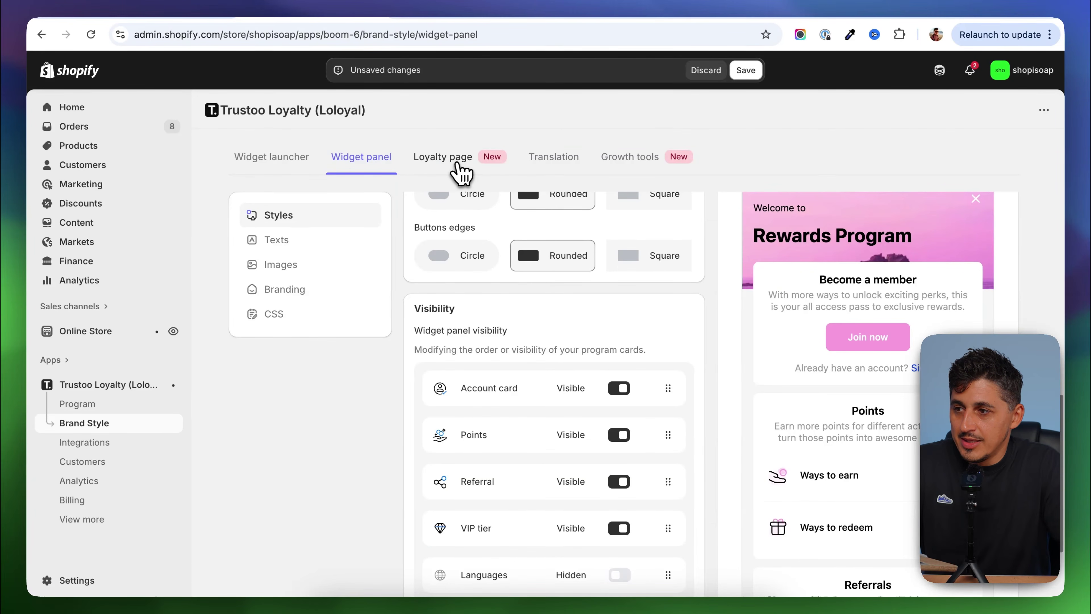
left_click(746, 70)
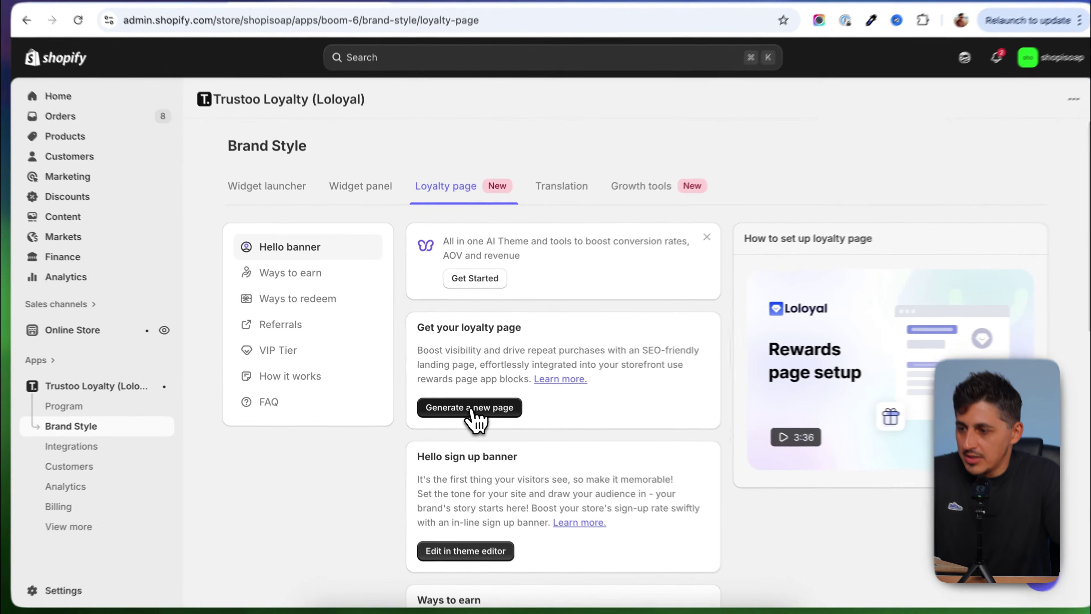
Generate a new loyalty page titled Loyalty Page with the default details and open it in the theme editor
left_click(498, 408)
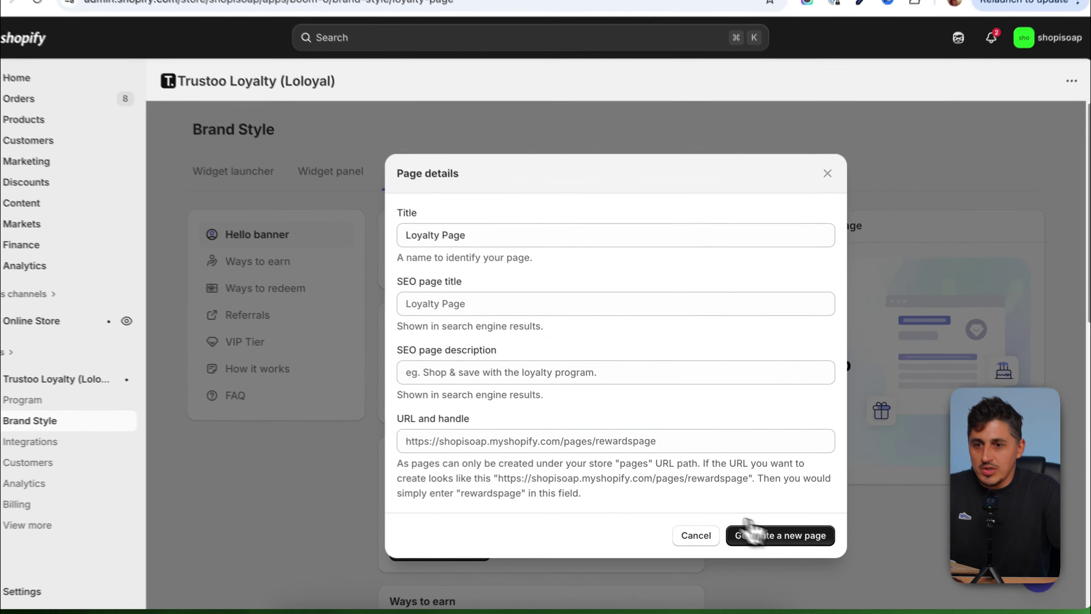
left_click(772, 540)
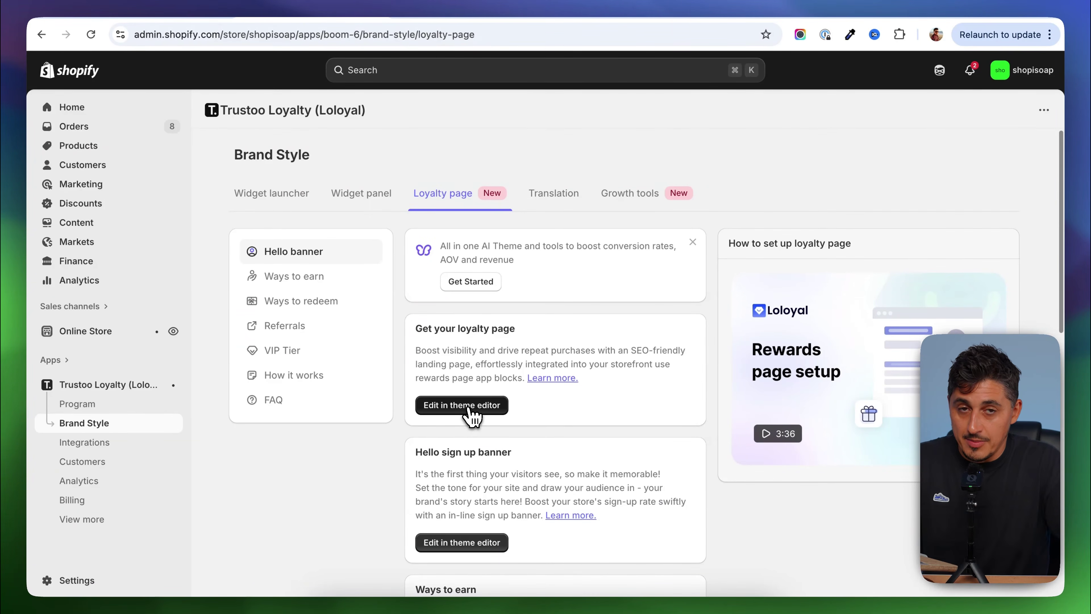
left_click(469, 408)
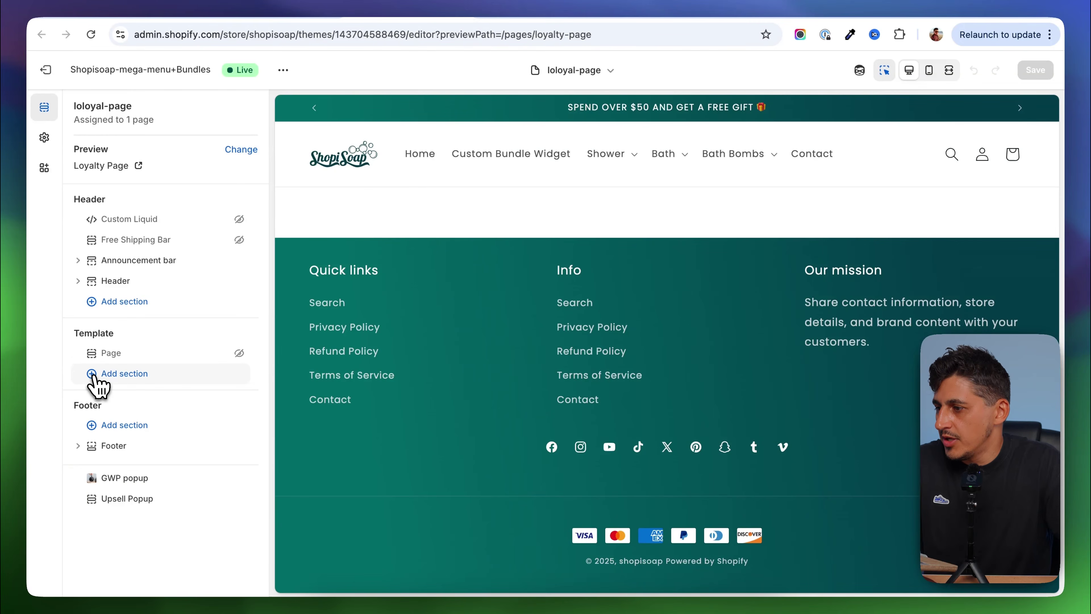
Add the Trustoo: Hello Banner app section to the loyalty page template
left_click(93, 378)
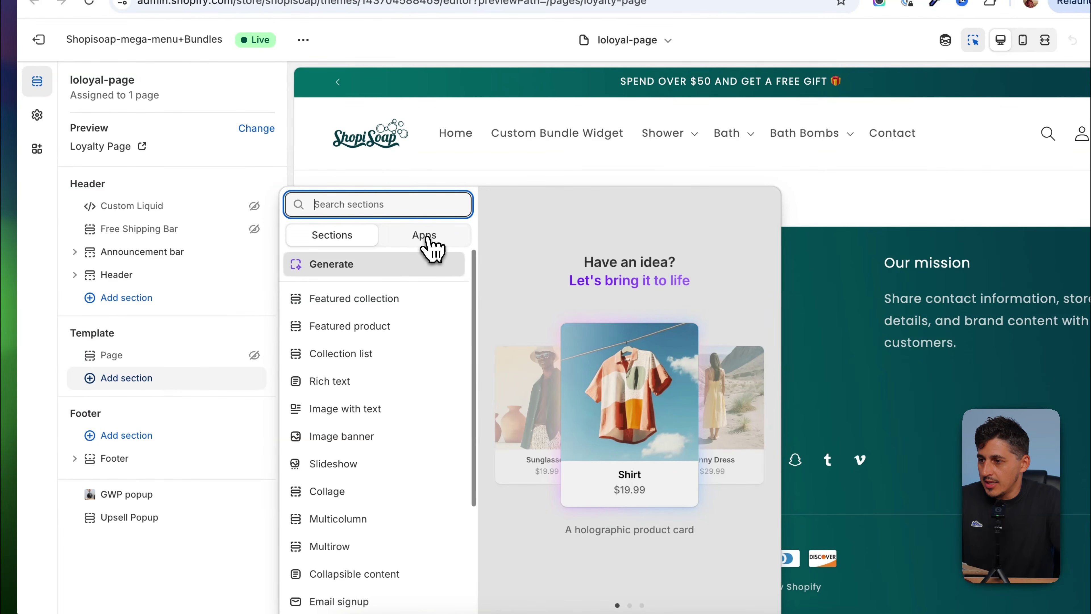
left_click(427, 237)
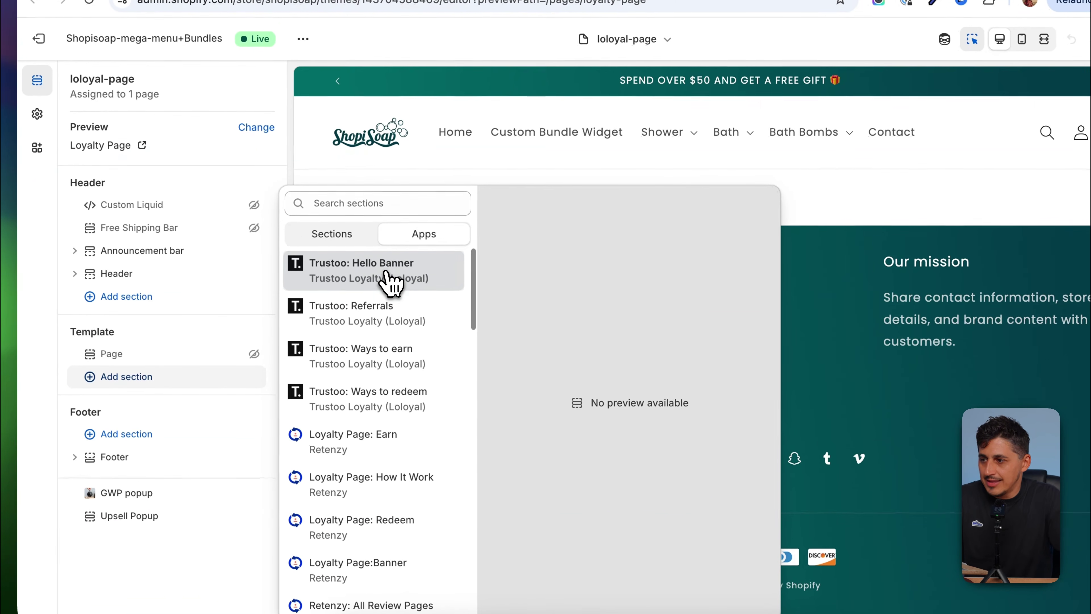
left_click(373, 279)
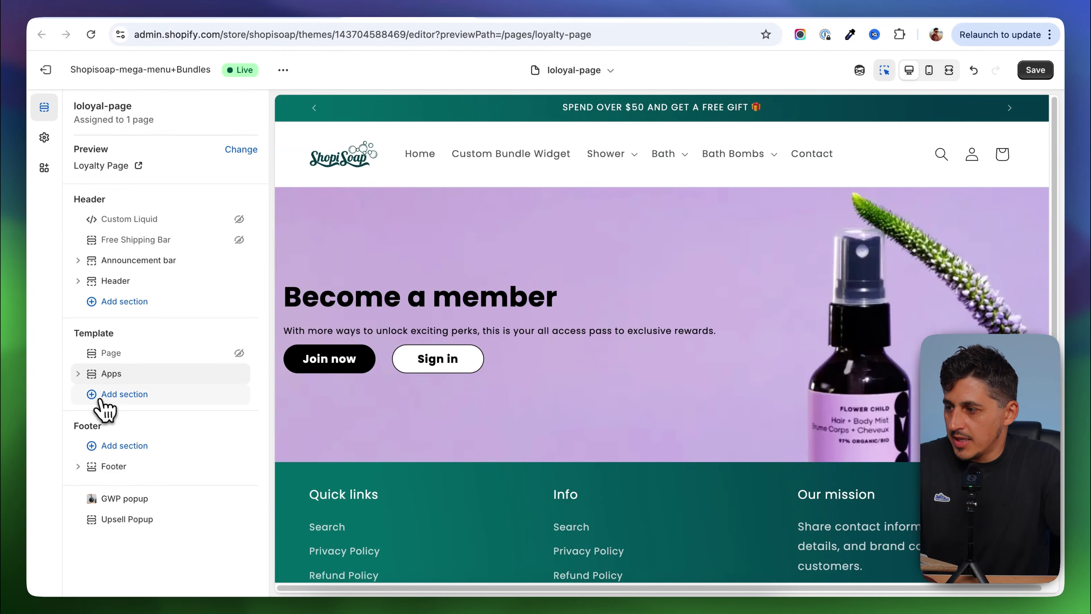
Add the Trustoo: Referrals, Trustoo: Ways to earn and Trustoo: Ways to redeem app sections to the loyalty page template
left_click(99, 399)
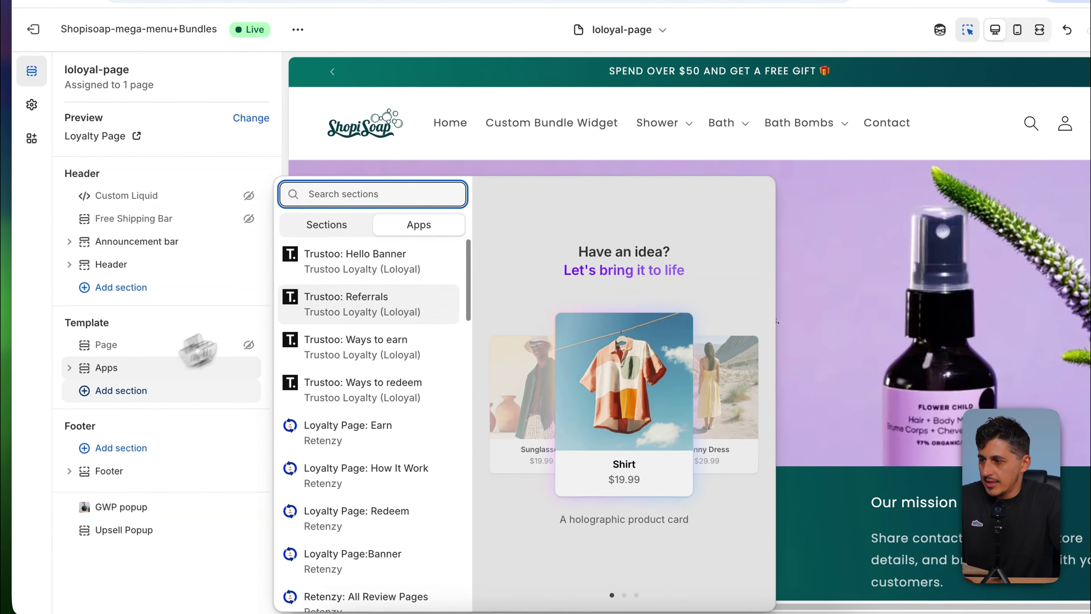
left_click(364, 308)
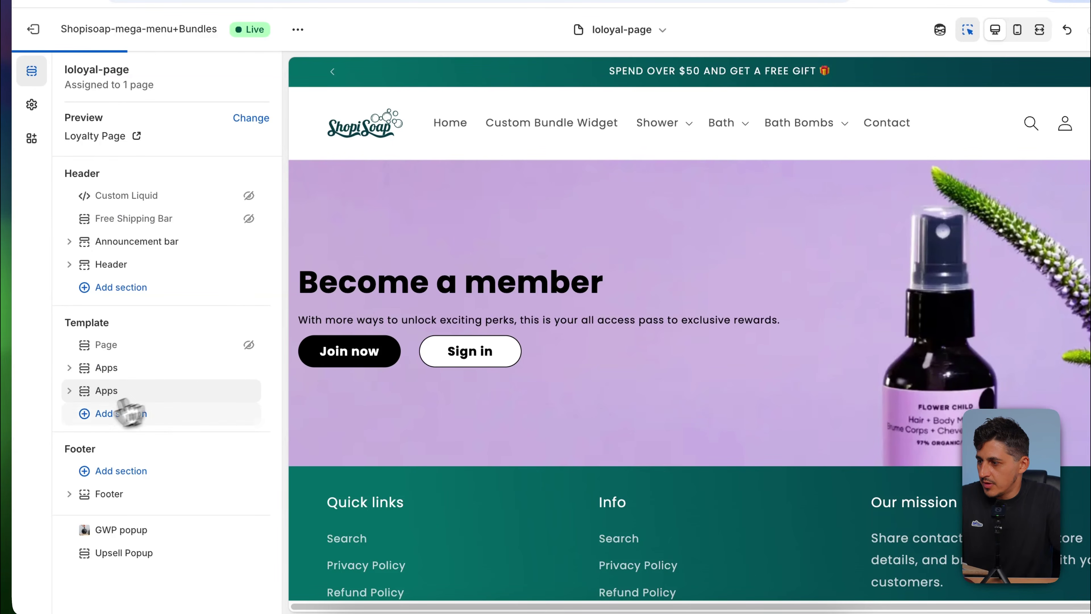
left_click(103, 413)
left_click(399, 353)
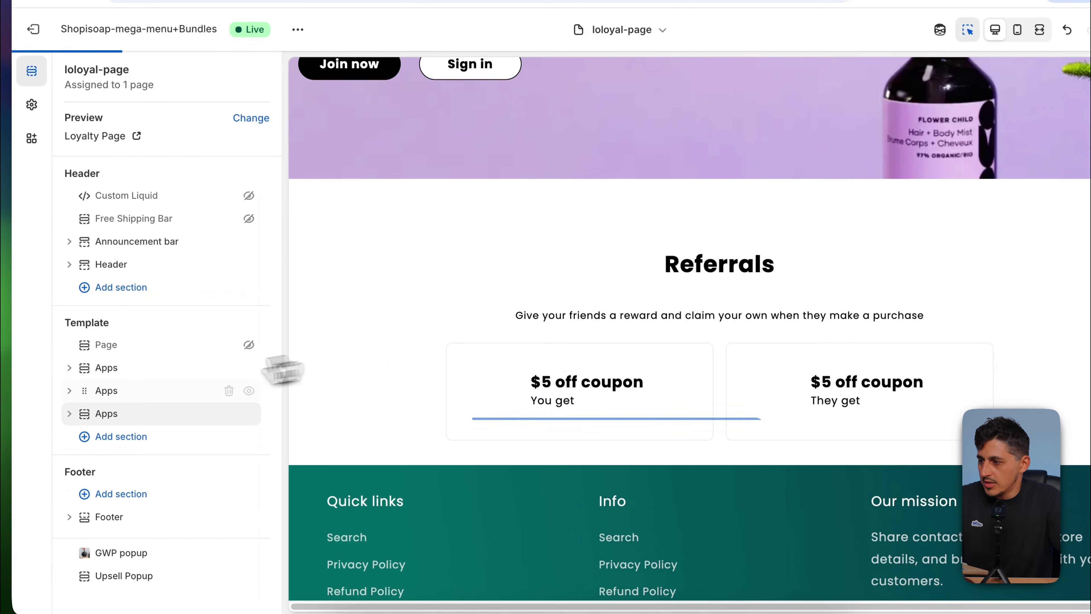
left_click(98, 436)
left_click(386, 393)
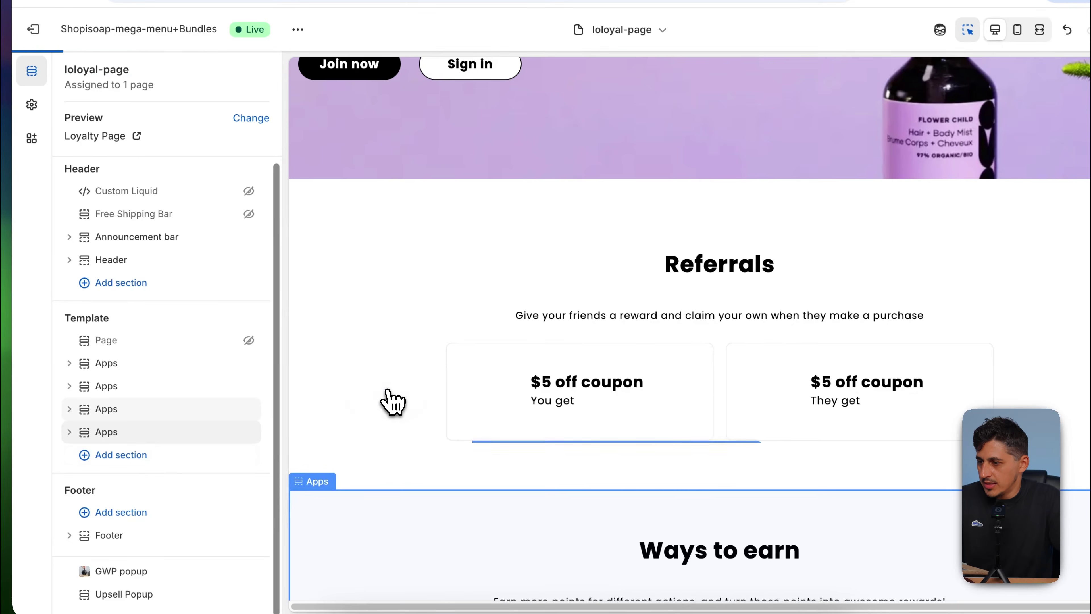
scroll(640, 429, "up", 8)
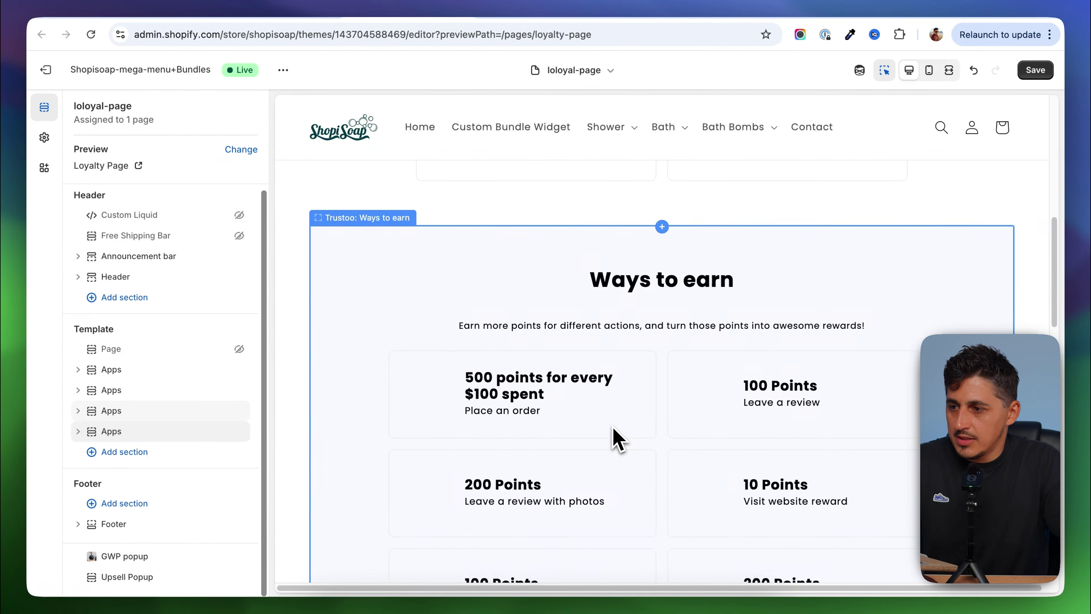
Review the Trustoo: Hello Banner block's background, text and button settings, and save the loyalty page template
left_click(79, 370)
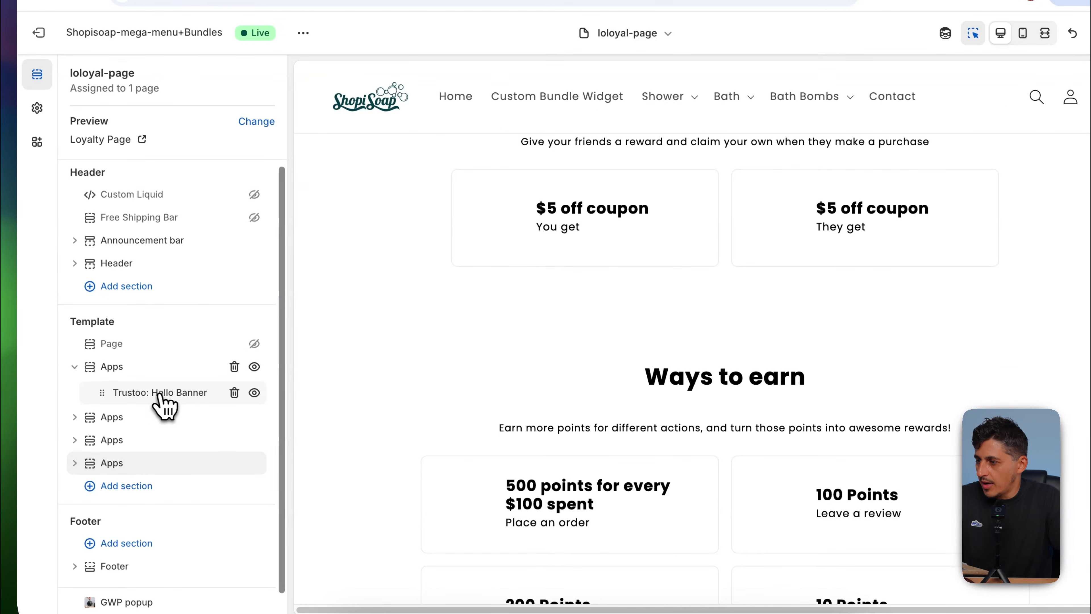
left_click(181, 393)
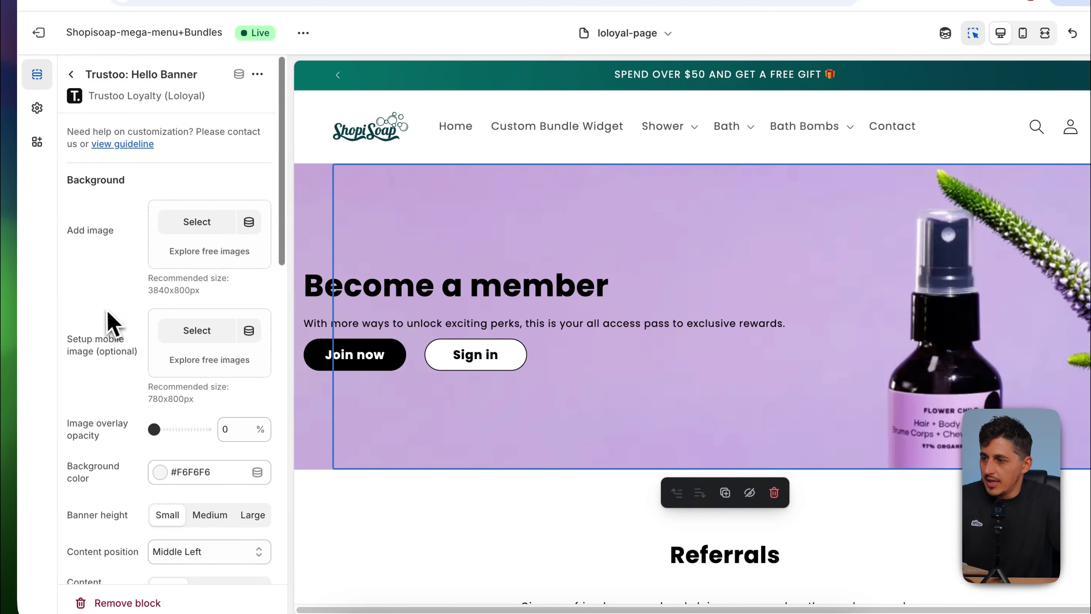
scroll(123, 316, "down", 10)
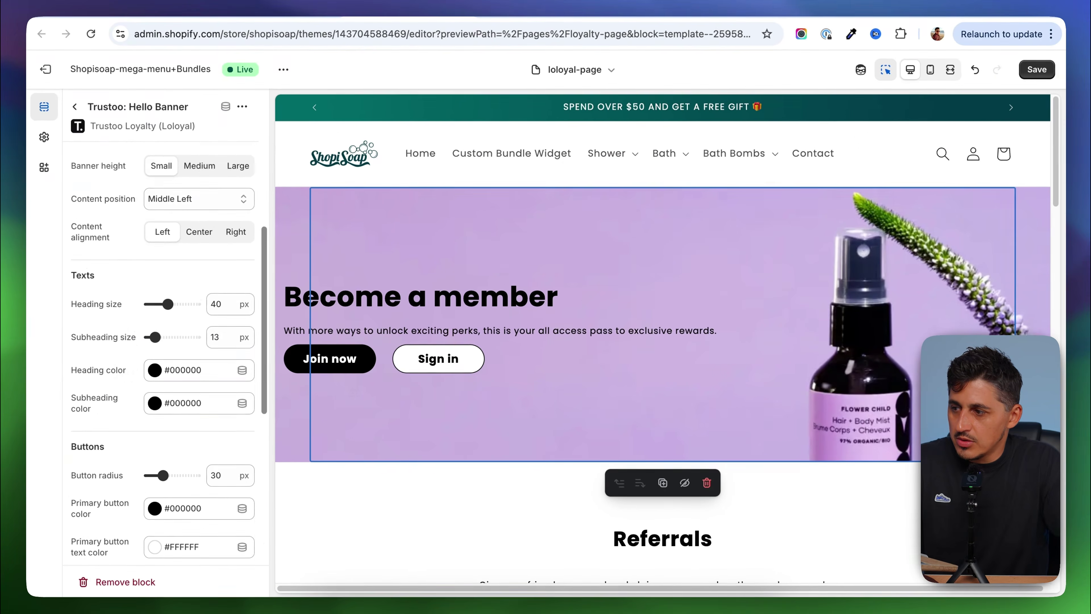
scroll(129, 301, "up", 10)
scroll(115, 412, "down", 7)
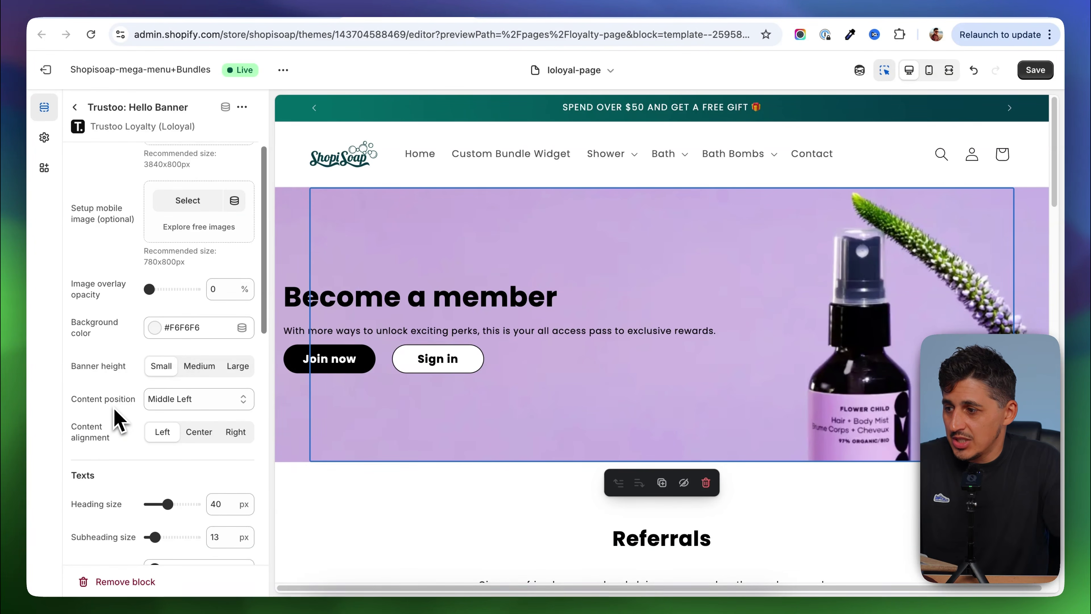
scroll(118, 419, "down", 5)
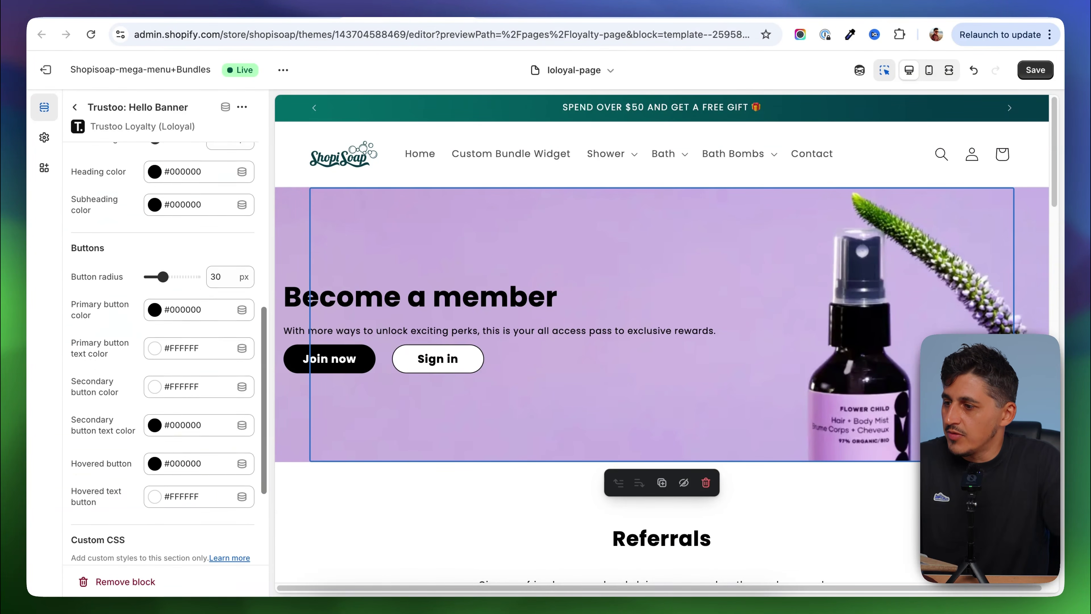
scroll(119, 419, "up", 15)
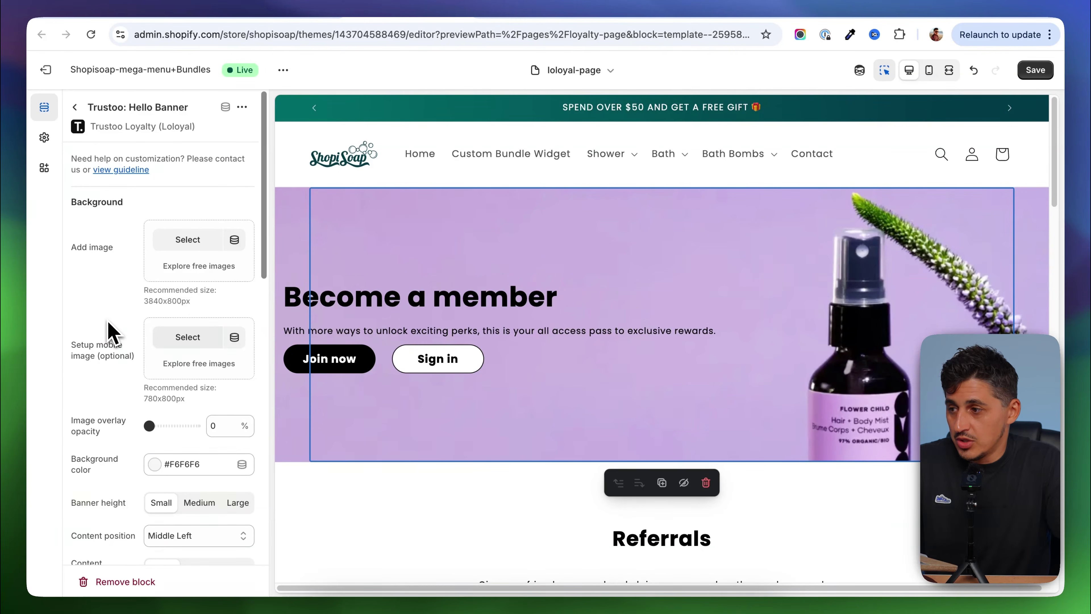
scroll(113, 333, "down", 2)
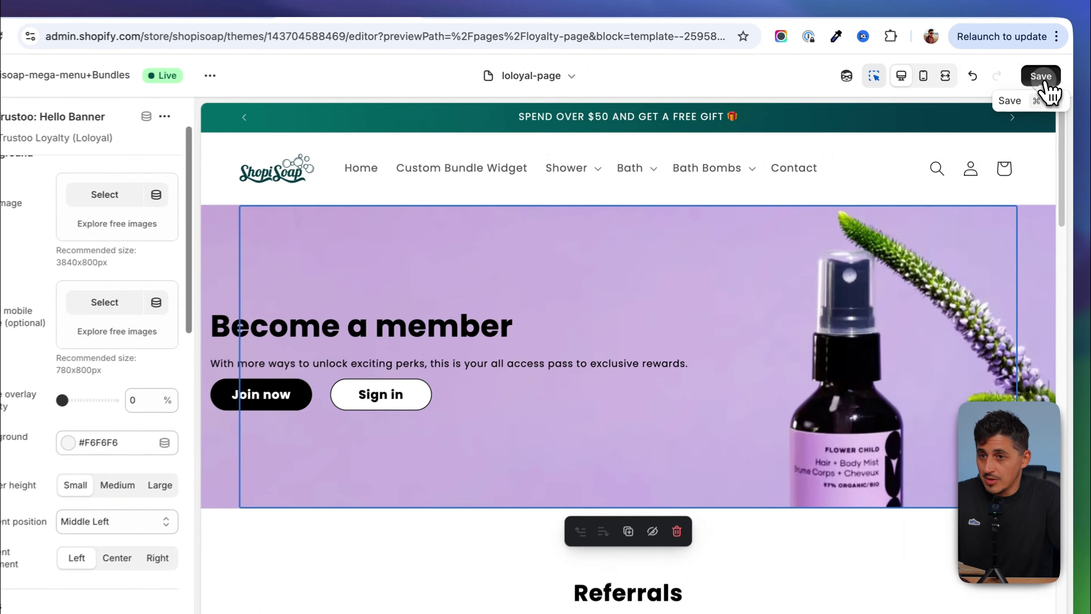
left_click(1035, 69)
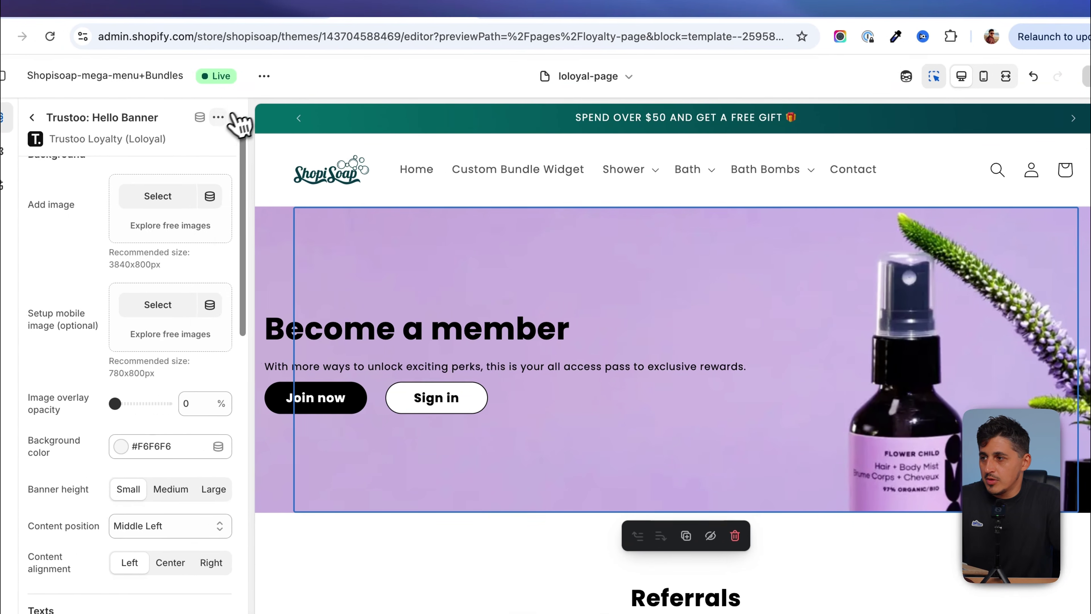
Open the live loyalty page and examine its banner, referrals, ways to earn and ways to redeem sections
left_click(157, 117)
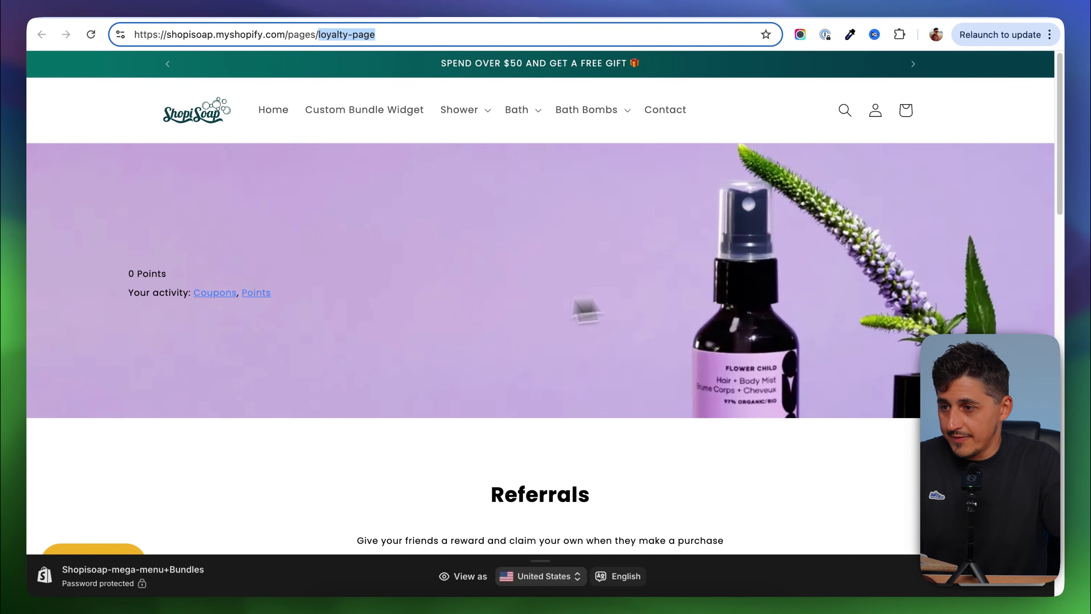
scroll(524, 351, "down", 6)
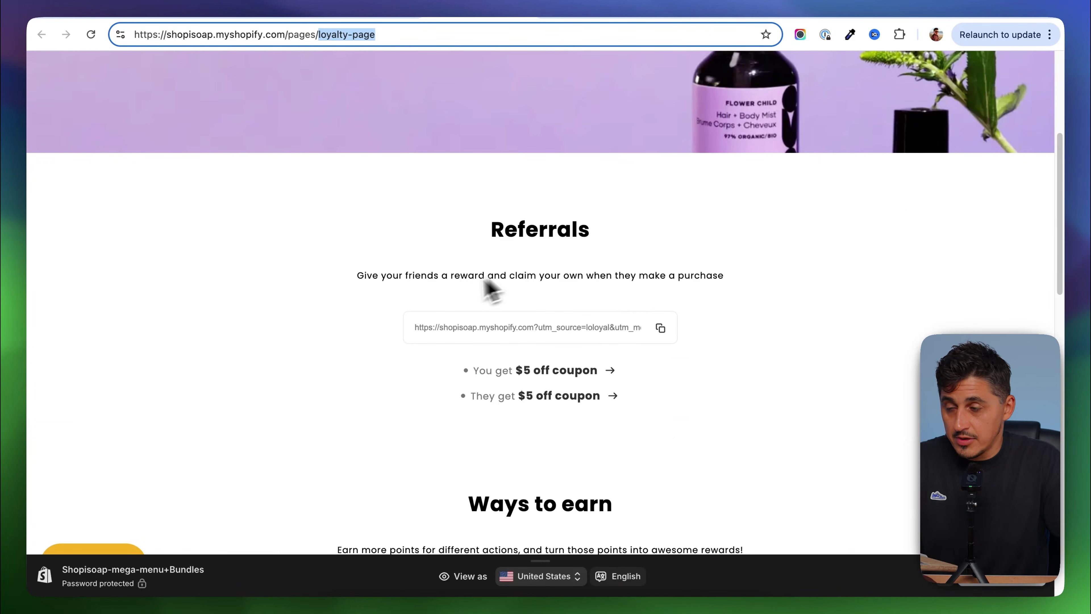
scroll(491, 289, "down", 20)
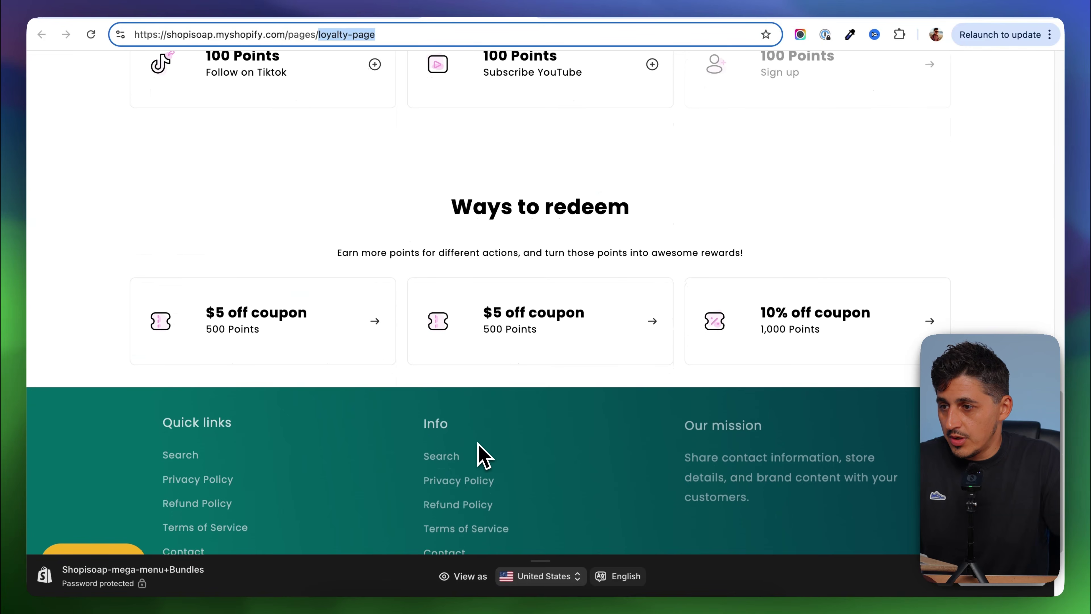
scroll(458, 276, "up", 20)
scroll(724, 305, "down", 8)
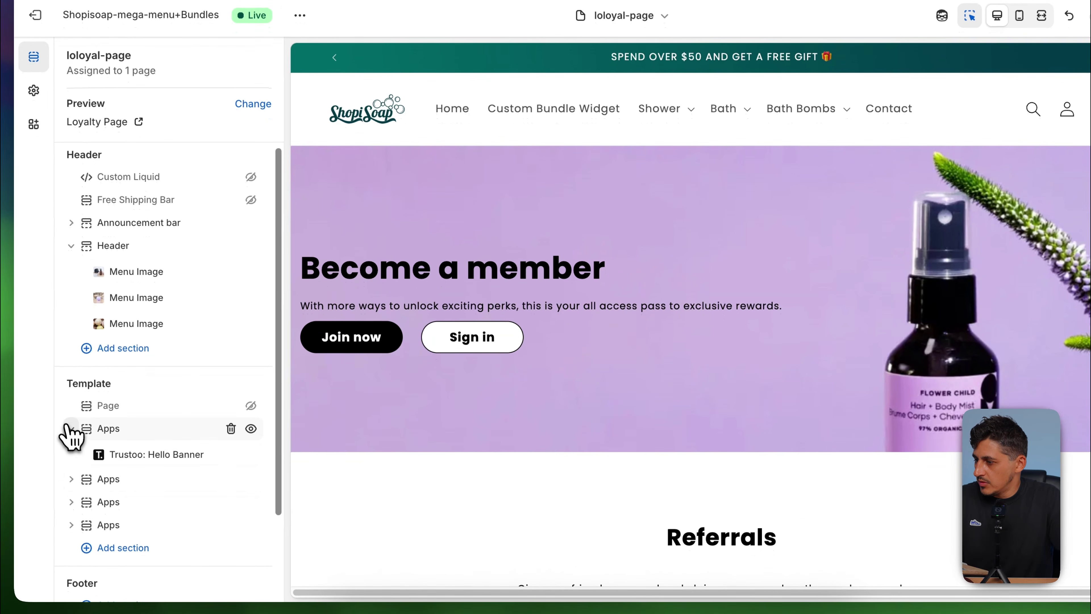
Move the referrals section below the ways to redeem section in the template and check the new order on the live loyalty page
left_click(69, 427)
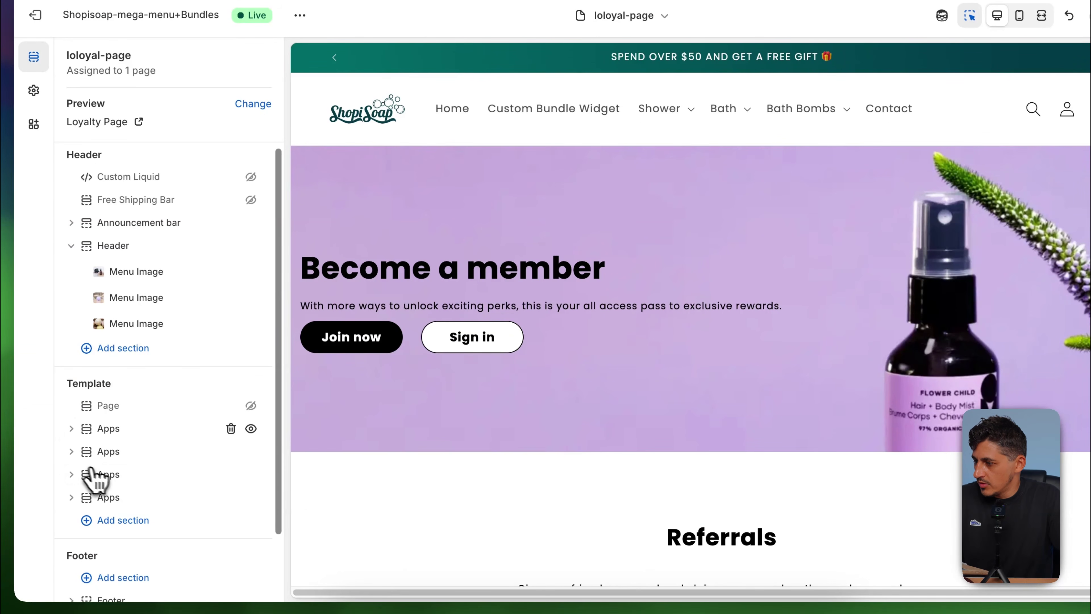
left_click_drag(85, 455, 163, 506)
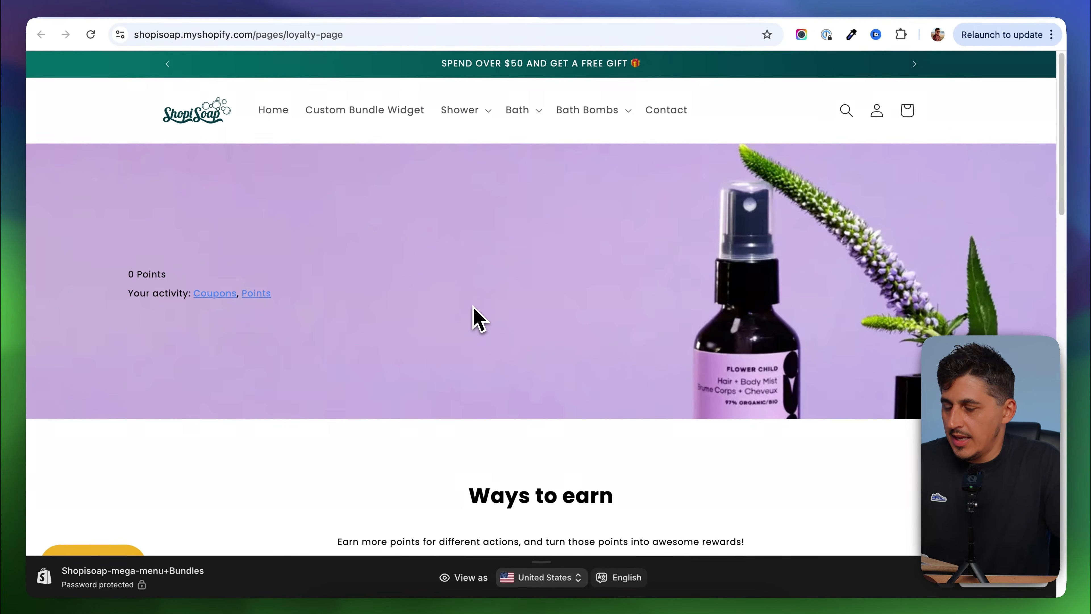
scroll(629, 385, "down", 15)
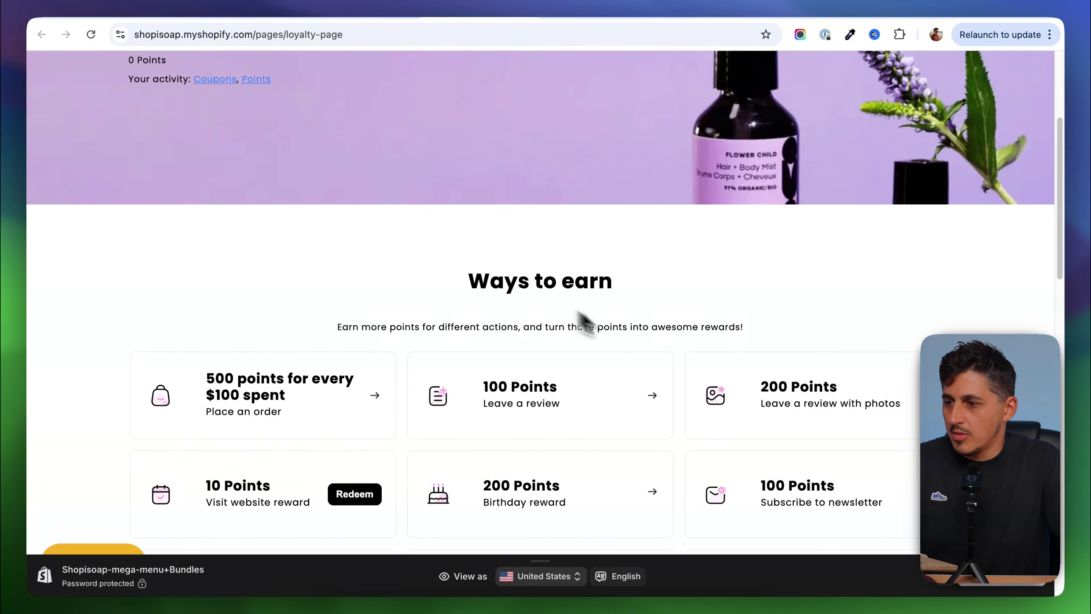
scroll(711, 447, "down", 3)
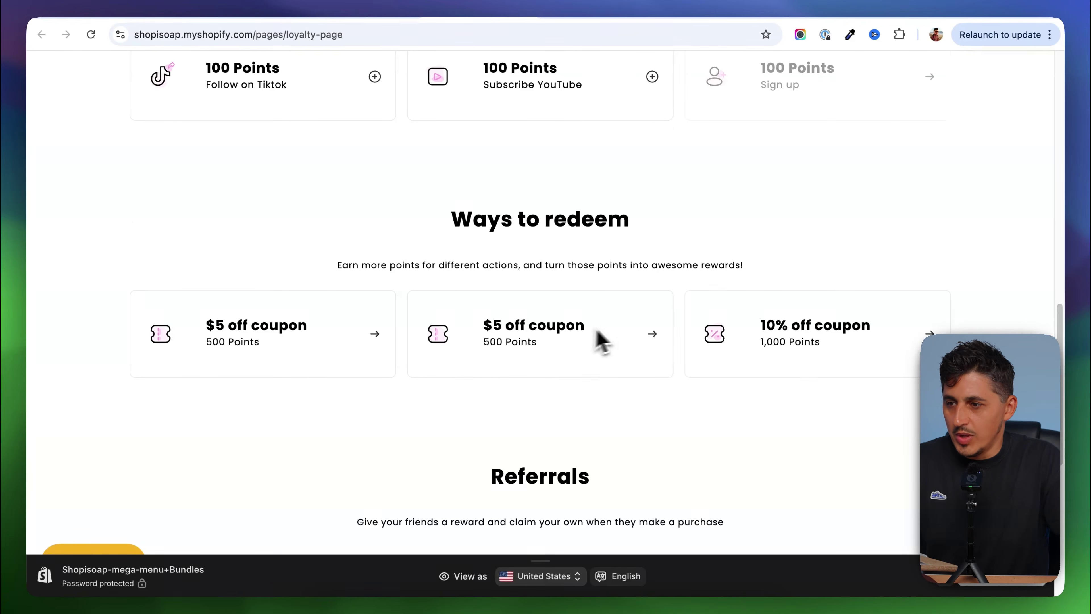
scroll(601, 339, "down", 4)
scroll(528, 437, "up", 20)
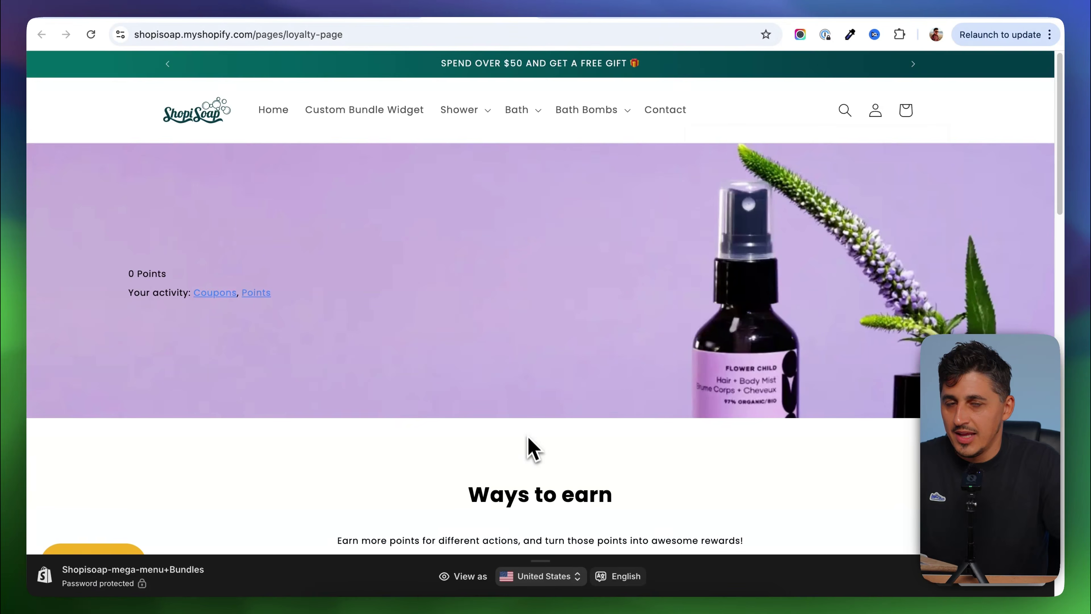
scroll(480, 341, "down", 13)
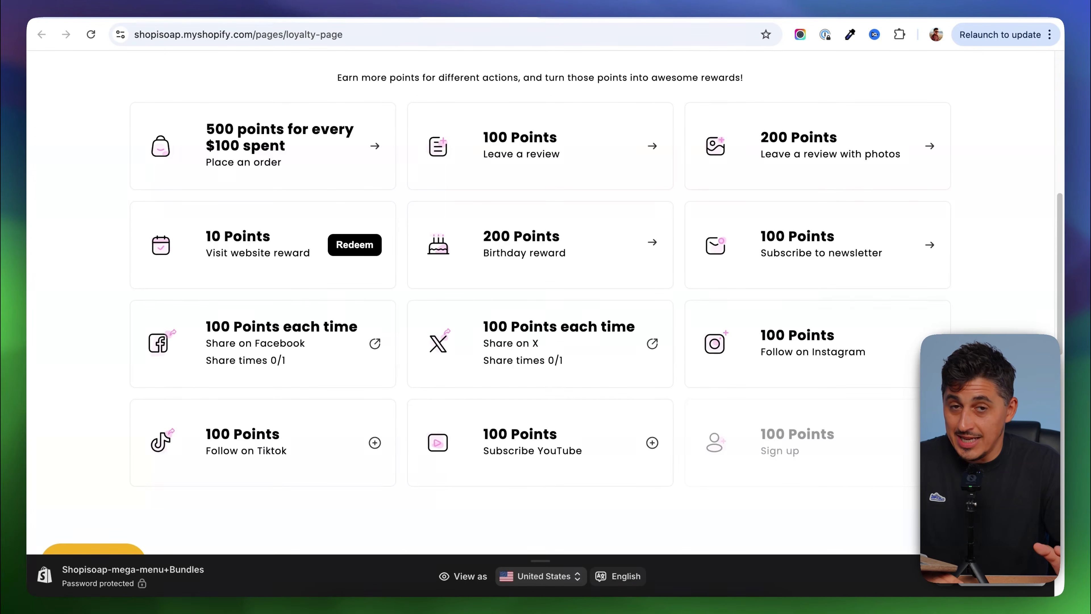
scroll(480, 341, "down", 5)
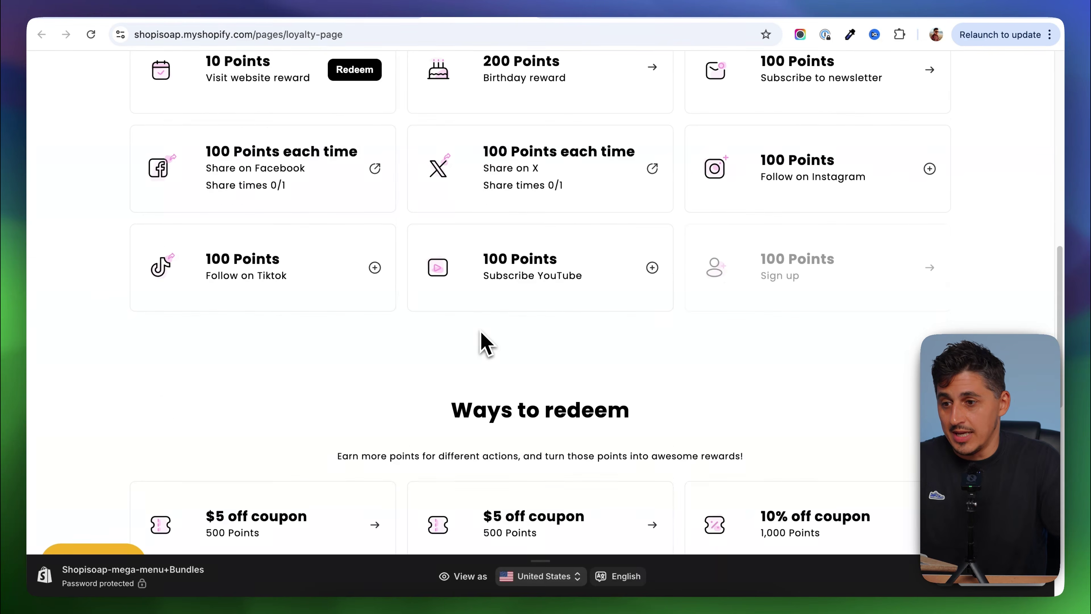
Return to the Trustoo Loyalty app, view the brand style's Translation settings and examine the available app integrations
left_click(252, 17)
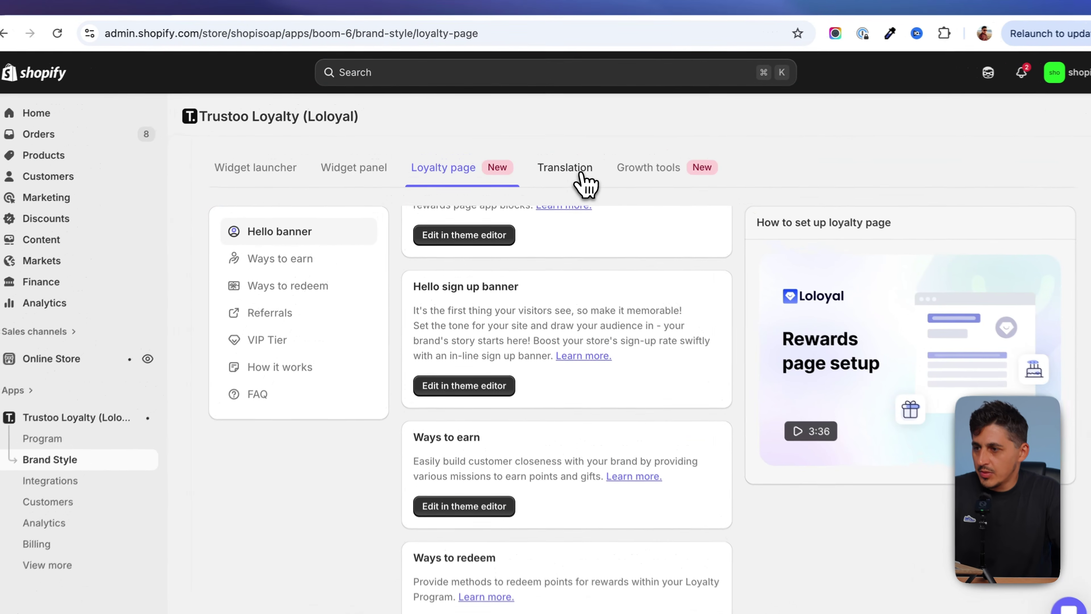
left_click(581, 173)
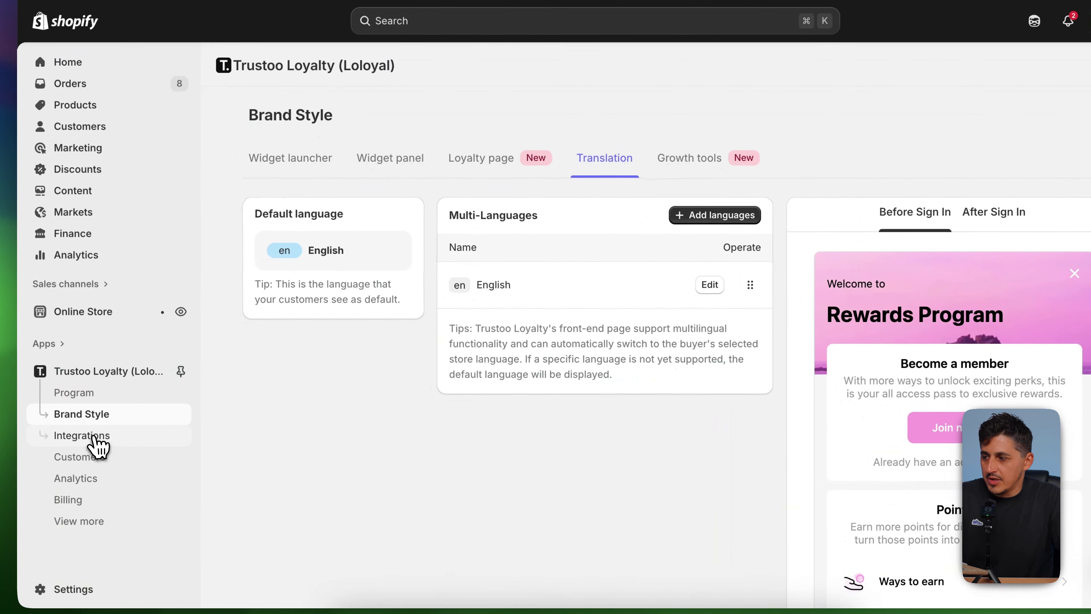
left_click(98, 447)
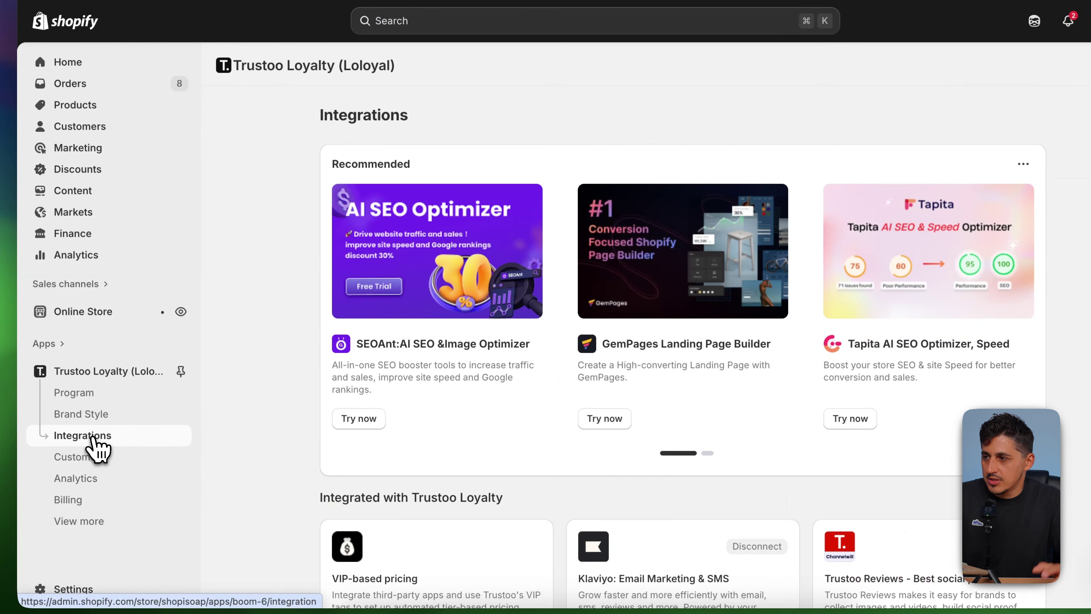
scroll(254, 342, "down", 5)
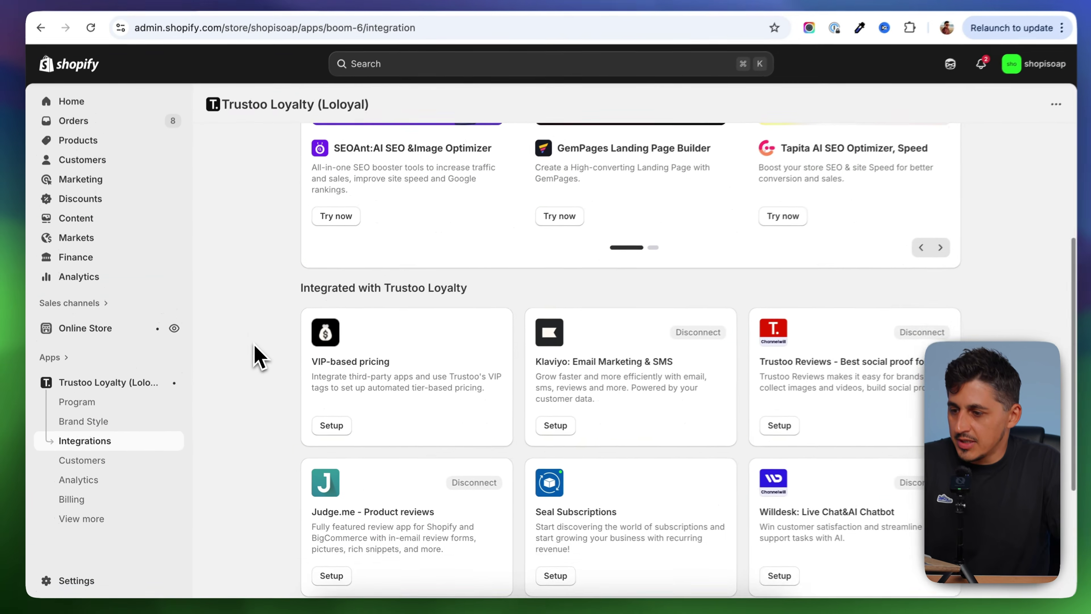
scroll(254, 360, "down", 1)
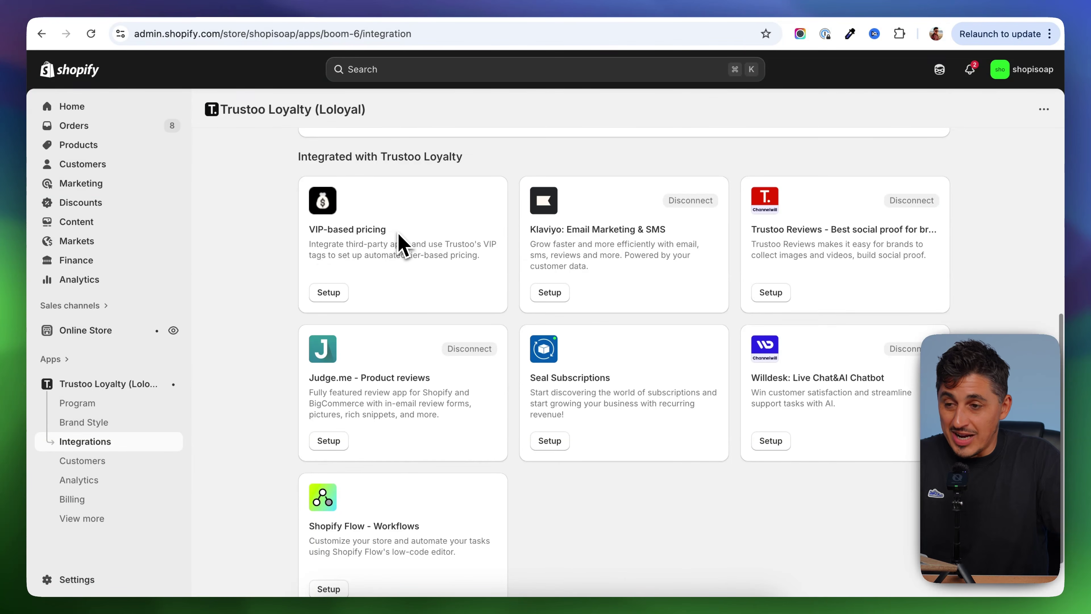
scroll(318, 346, "down", 2)
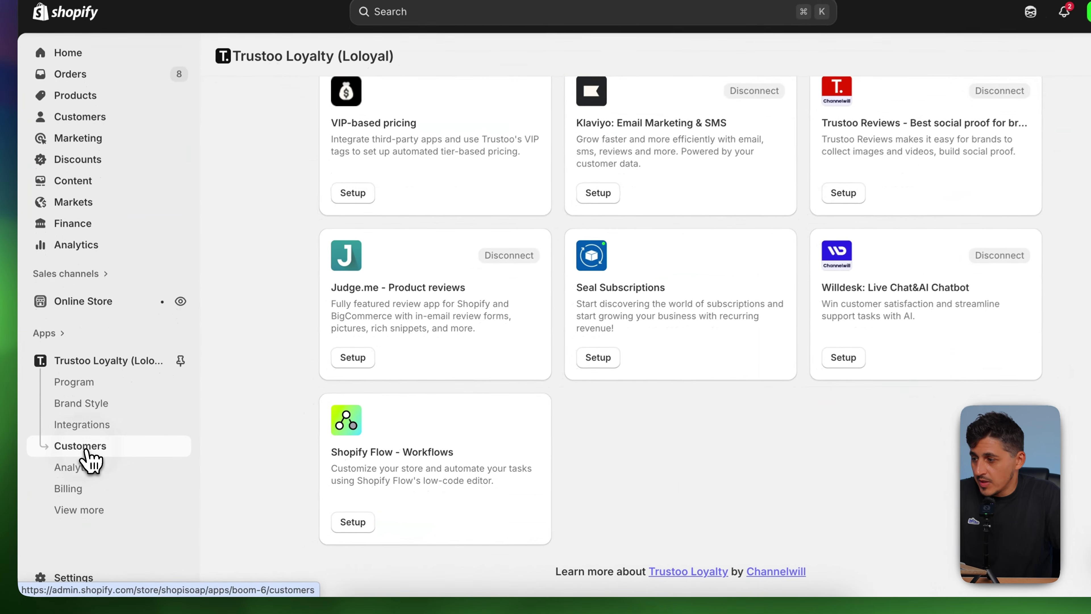
View the Trustoo Loyalty customer list and open the app's loyalty analytics
left_click(86, 462)
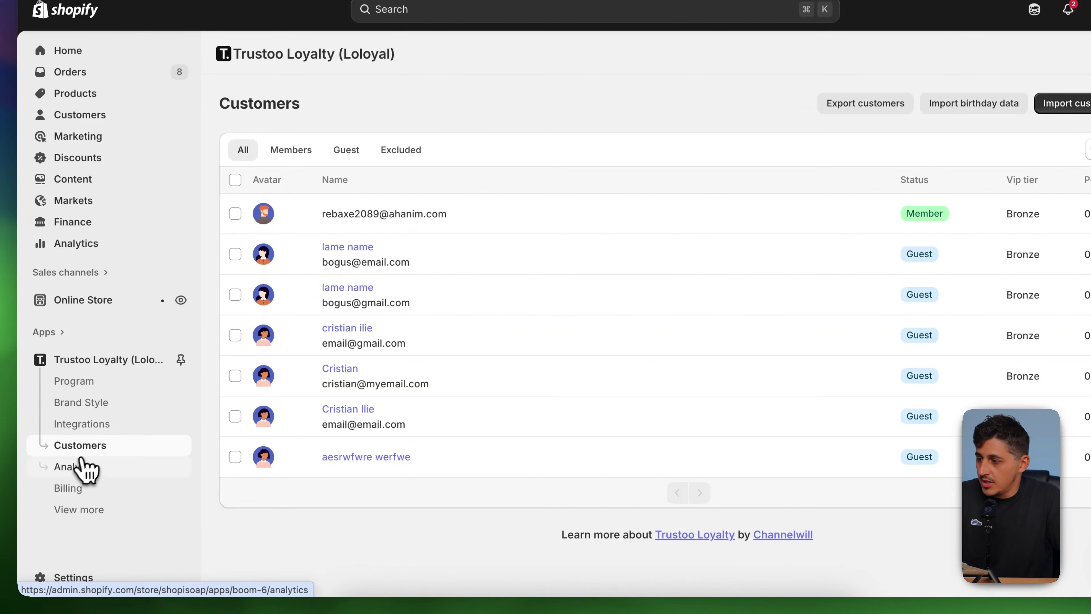
left_click(78, 469)
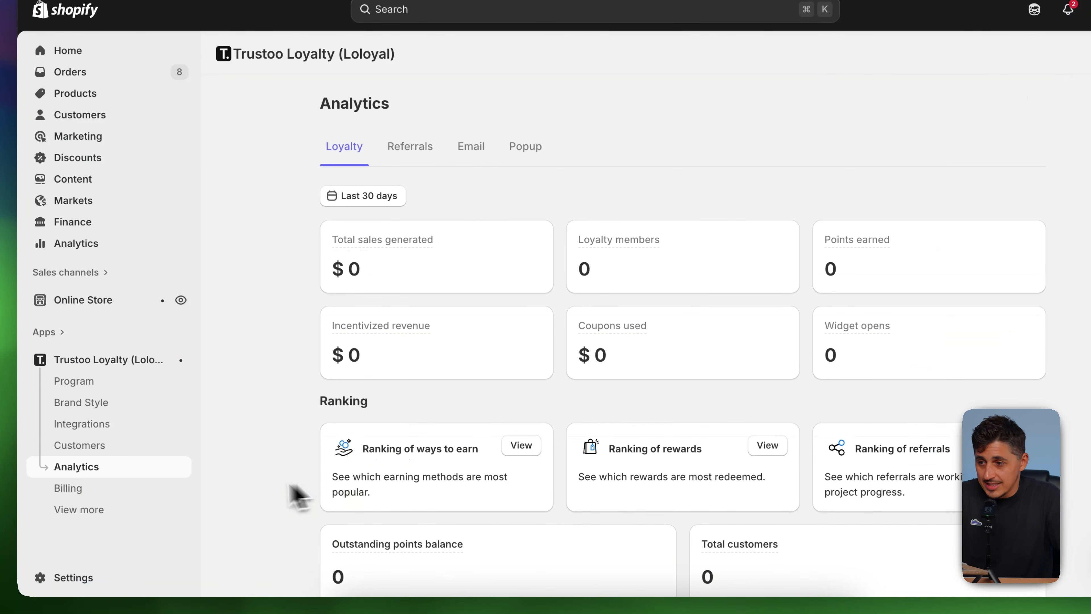